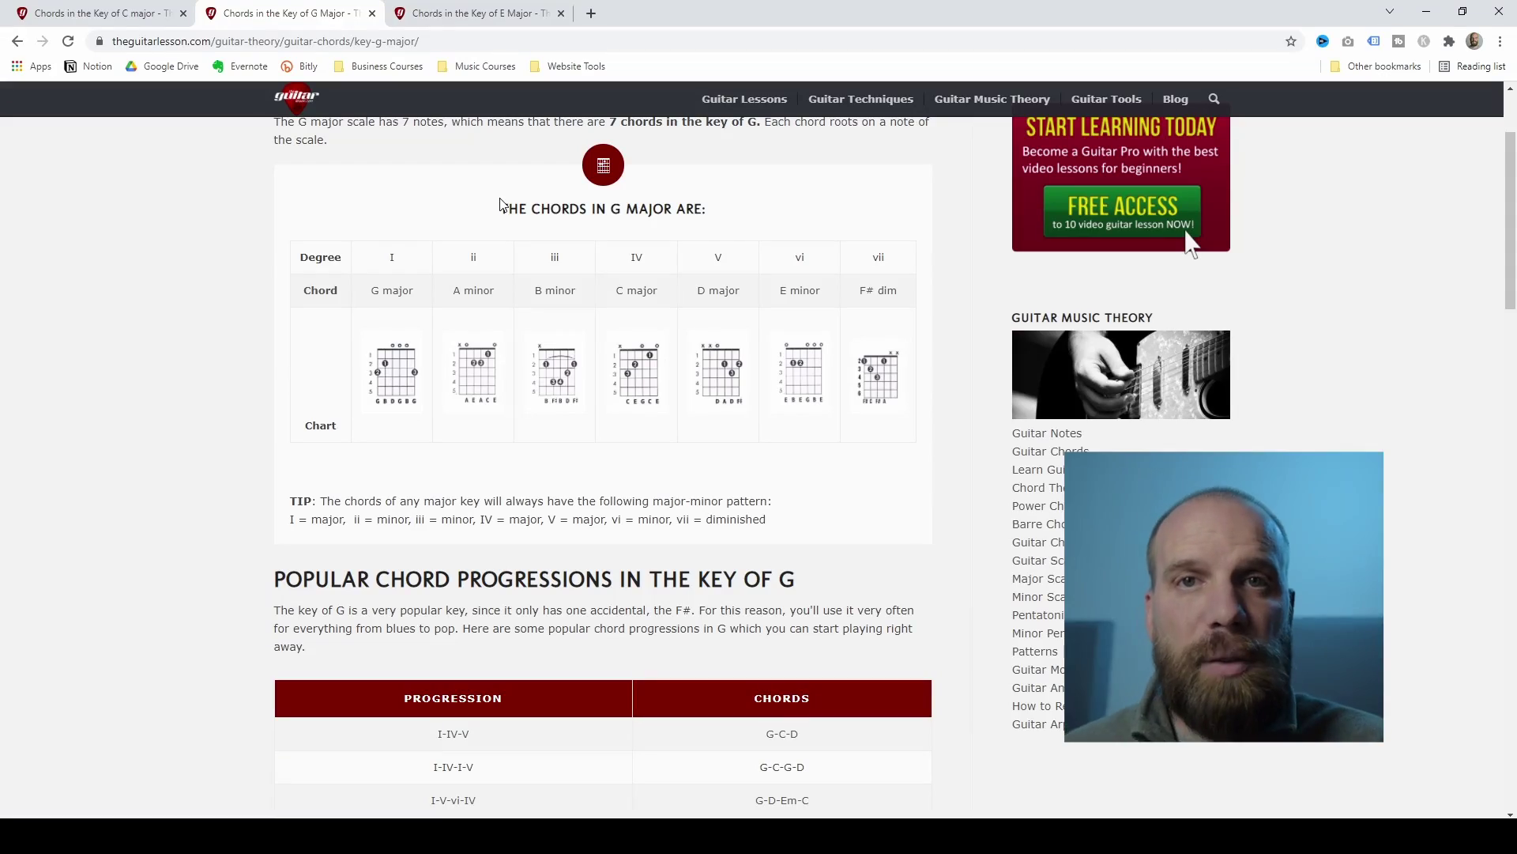
Compare the chord tables for the keys of C major and G major across the open pages.
click(112, 15)
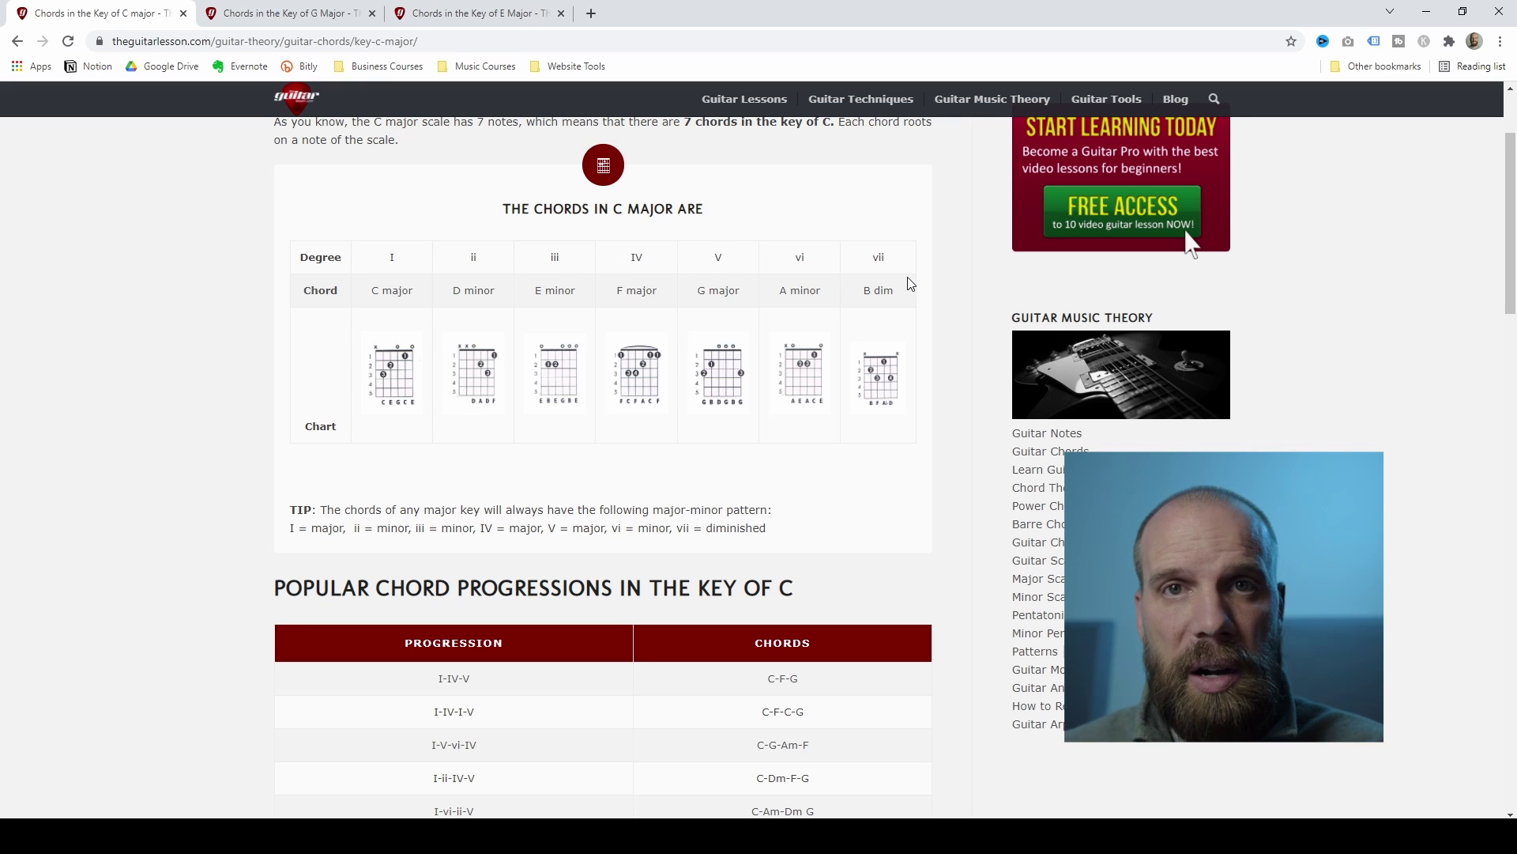
click(301, 14)
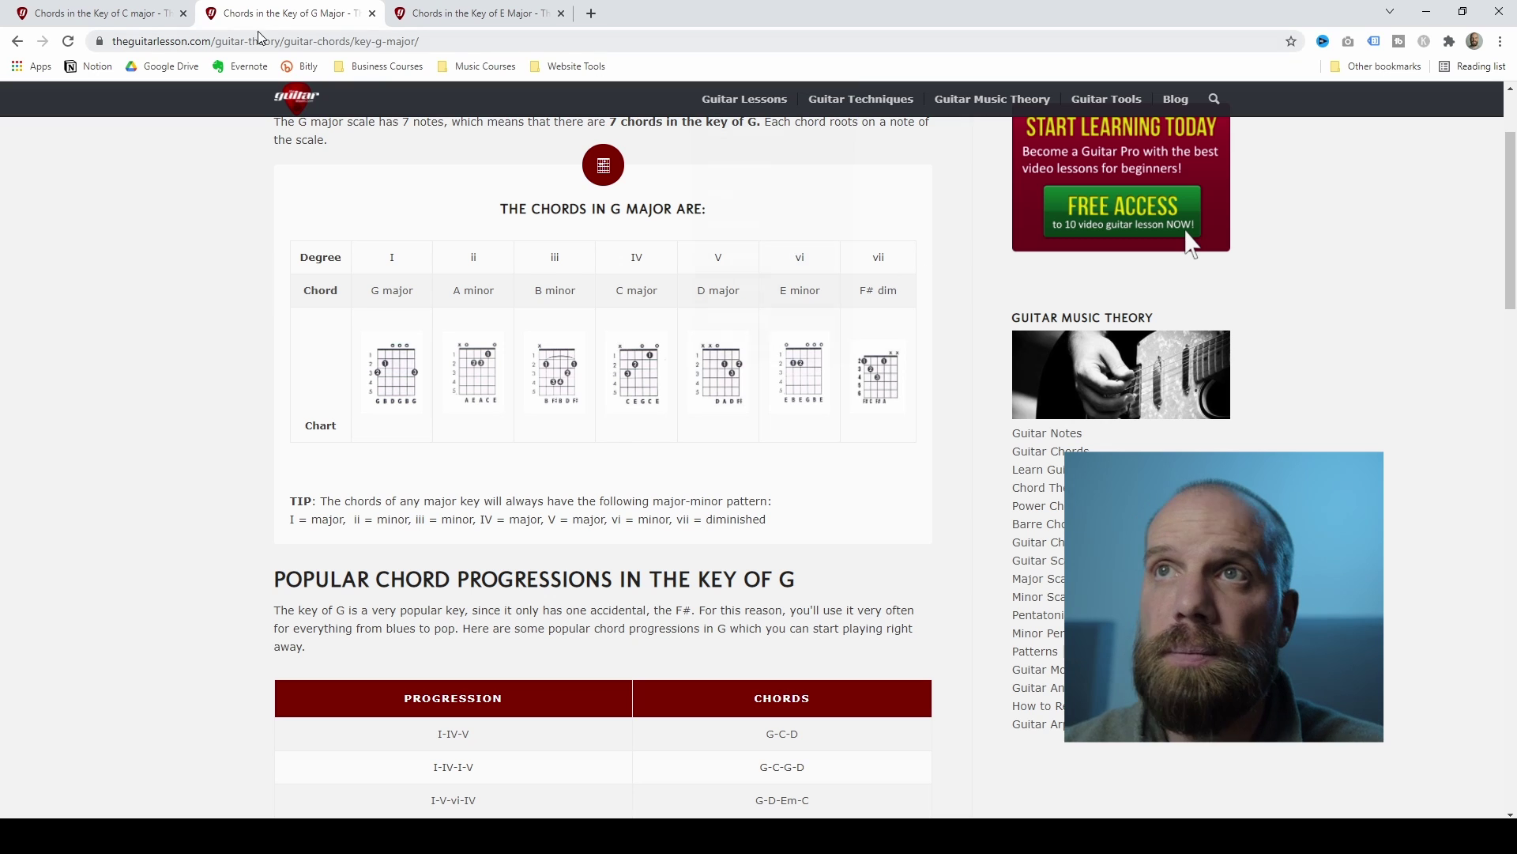
click(121, 28)
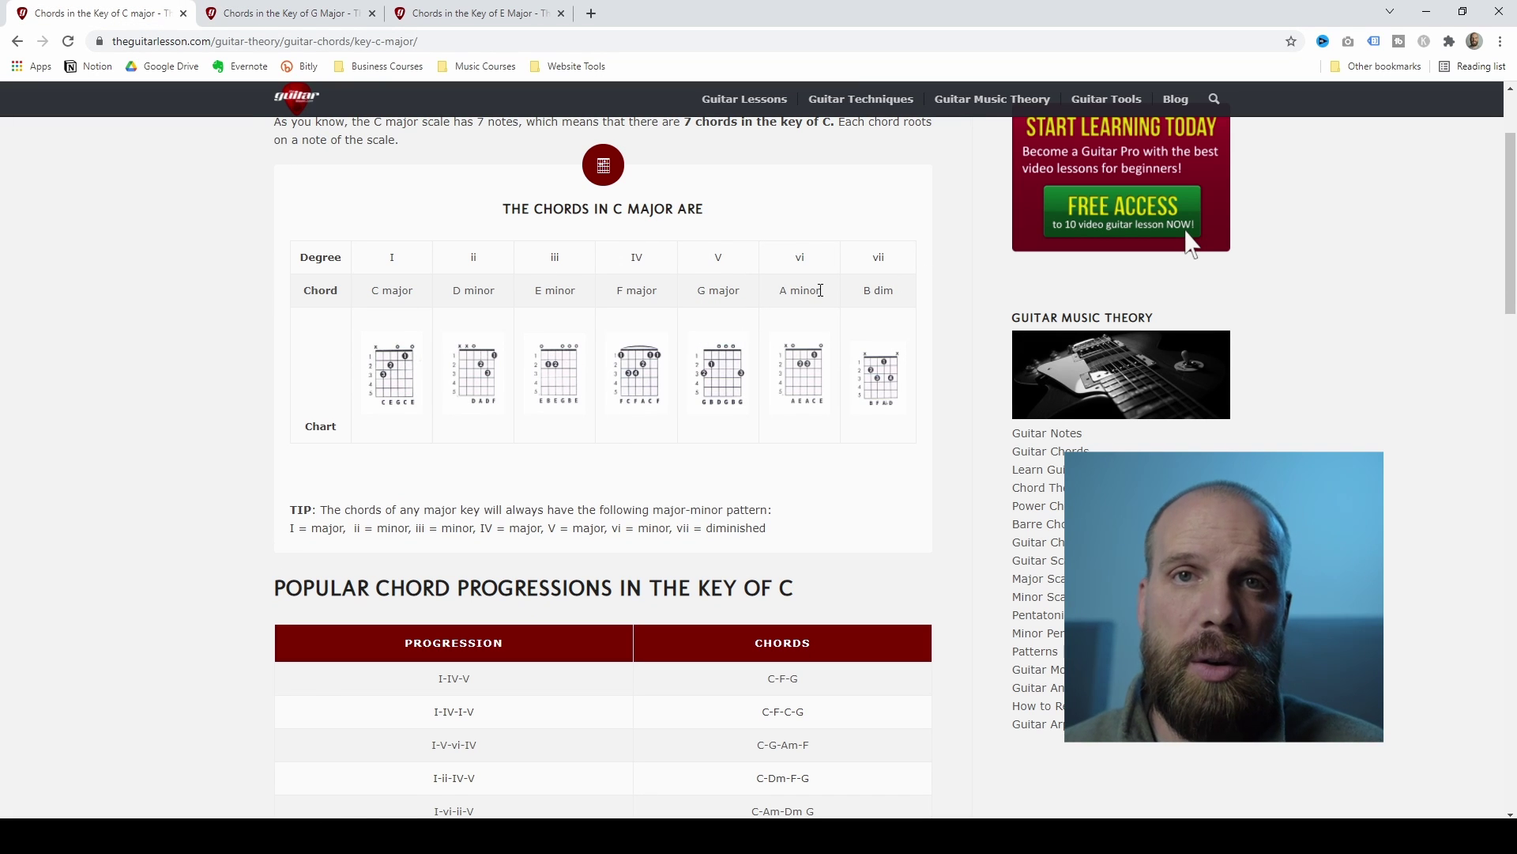
key(ctrl+Tab)
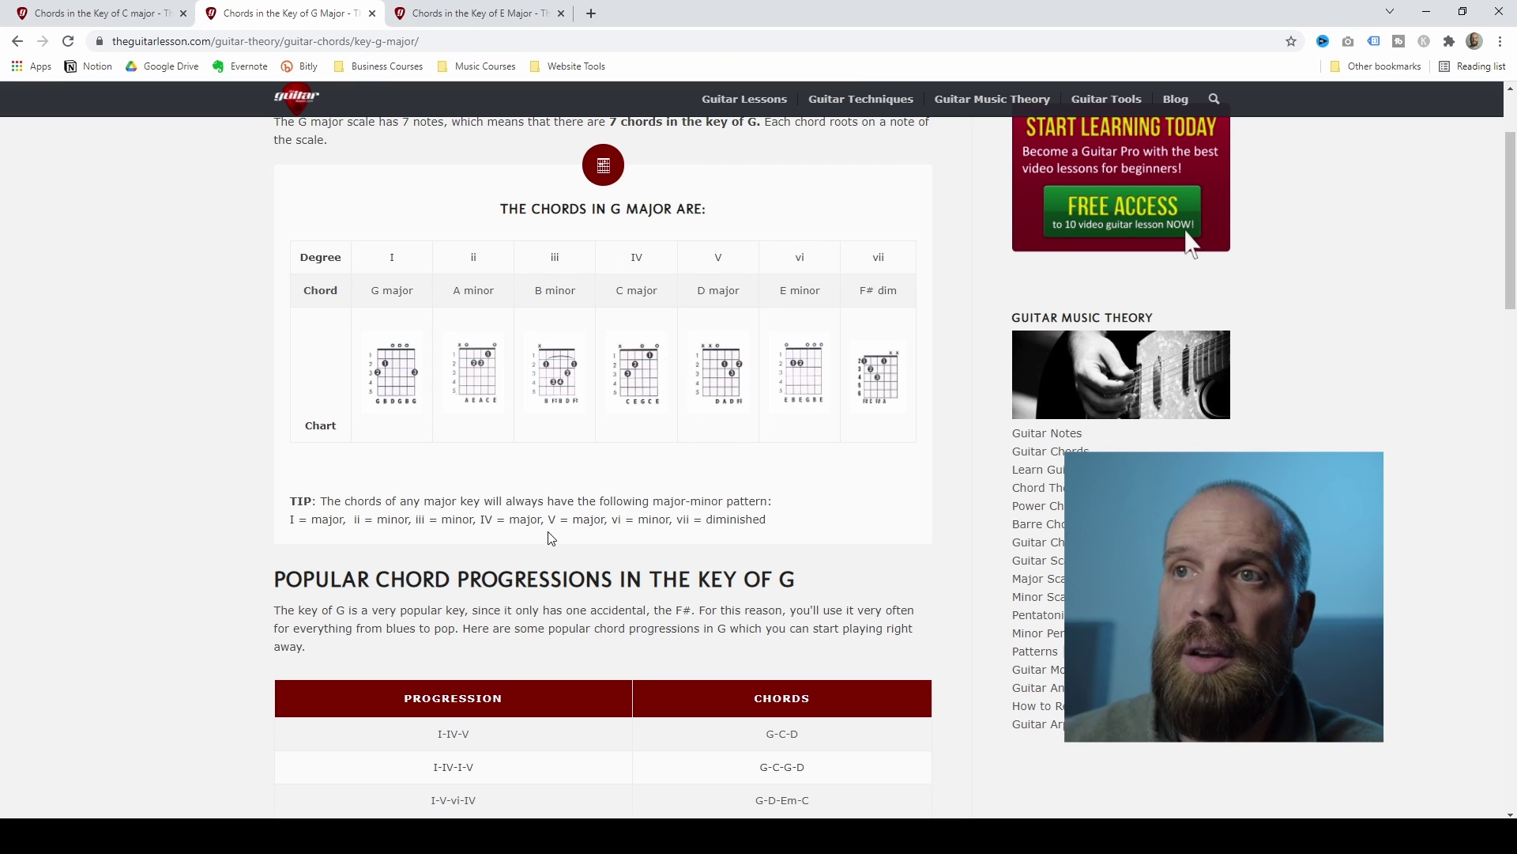
Review the popular progressions in the key of G and highlight the I-V-vi-IV pattern and its G-D-Em-C chords.
scroll(555, 538, down, 2)
scroll(556, 509, down, 1)
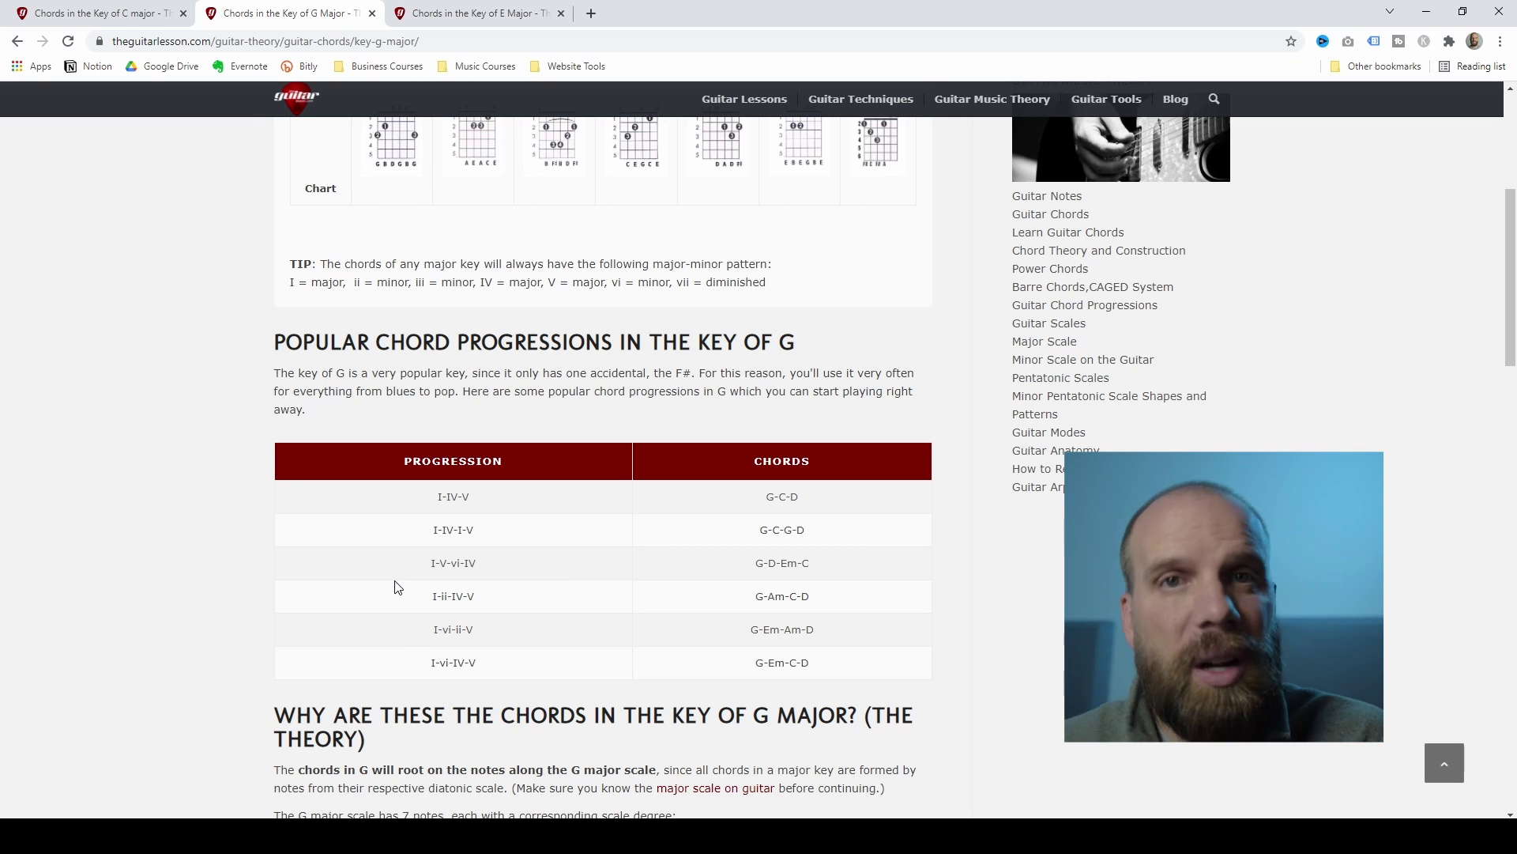
scroll(522, 484, up, 2)
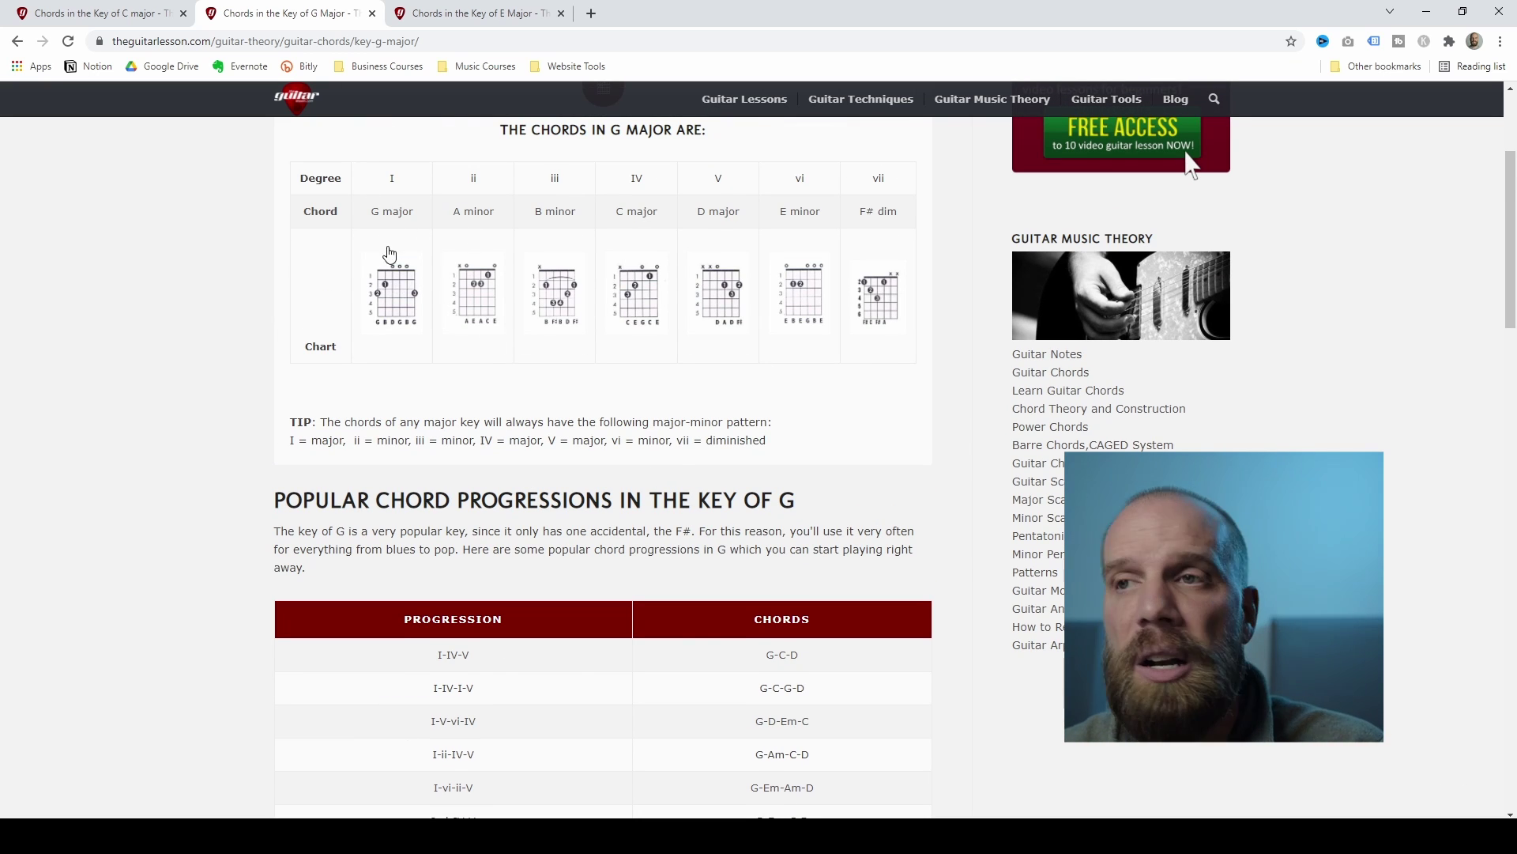
scroll(585, 526, down, 1)
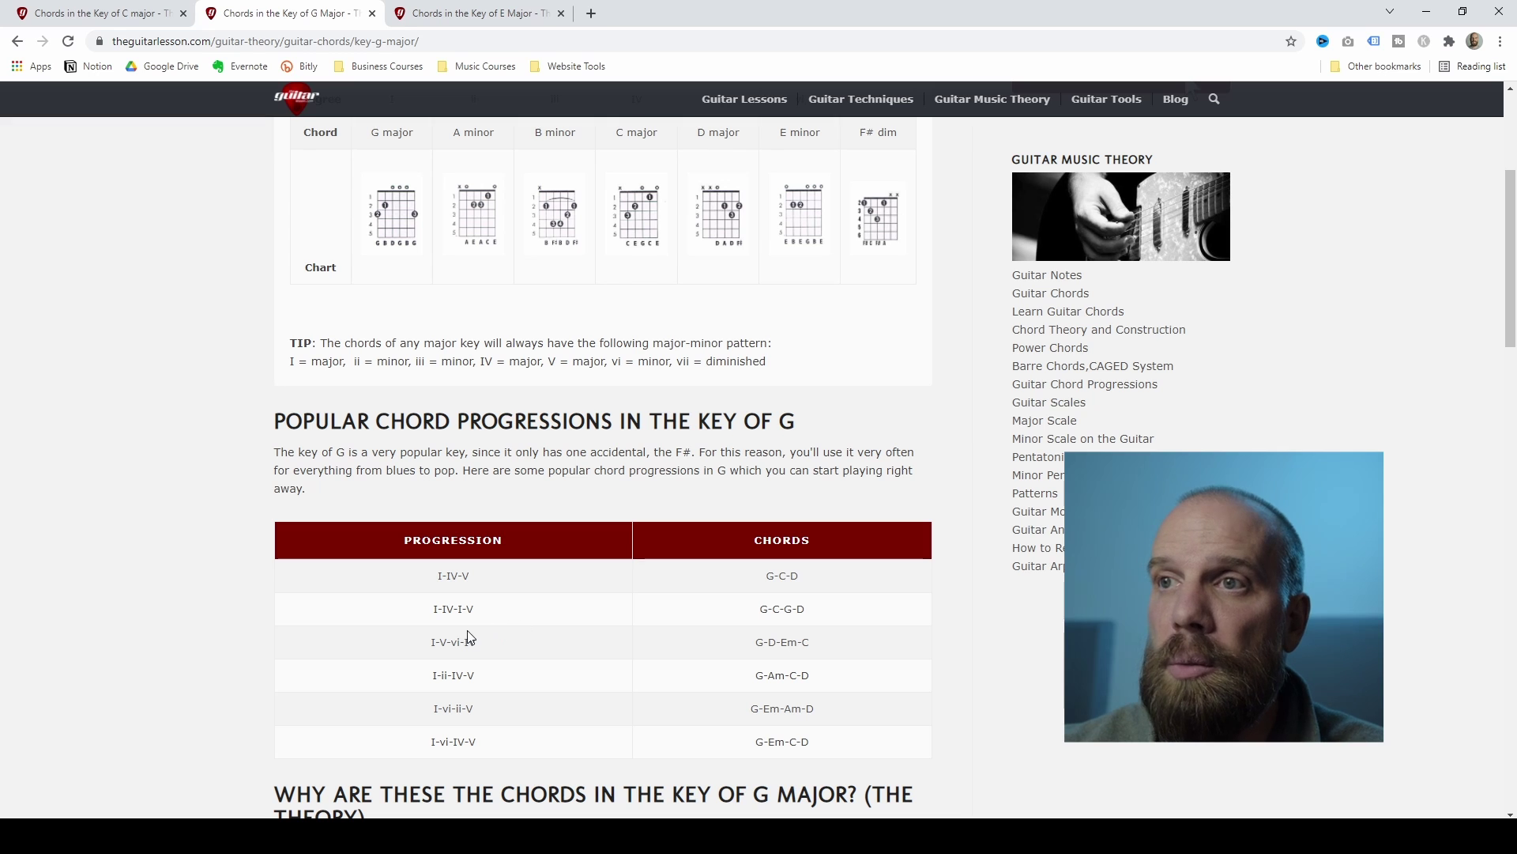
drag(428, 647, 486, 644)
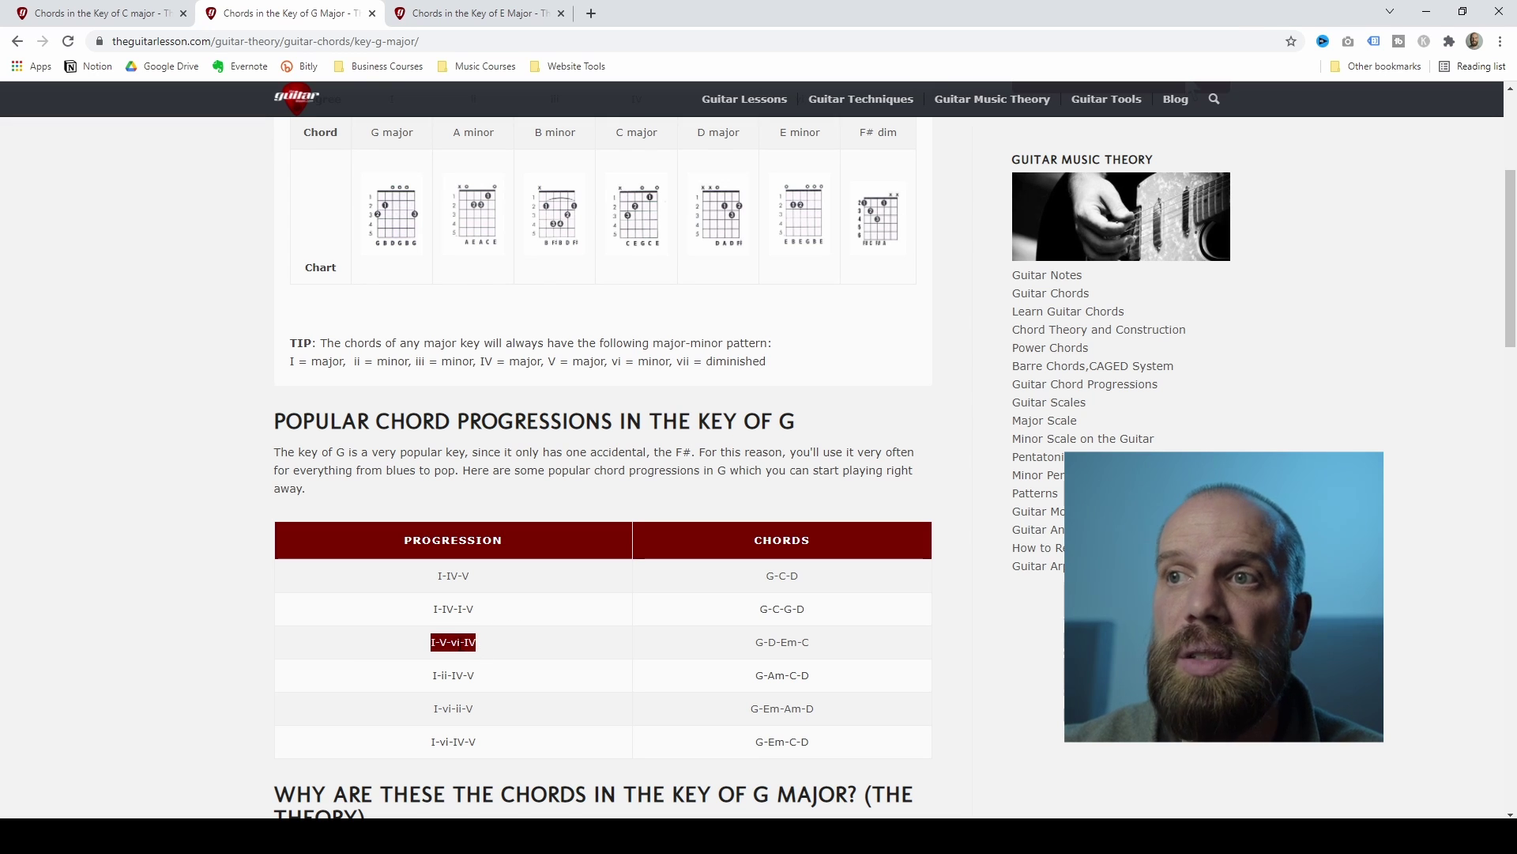
drag(754, 642, 814, 645)
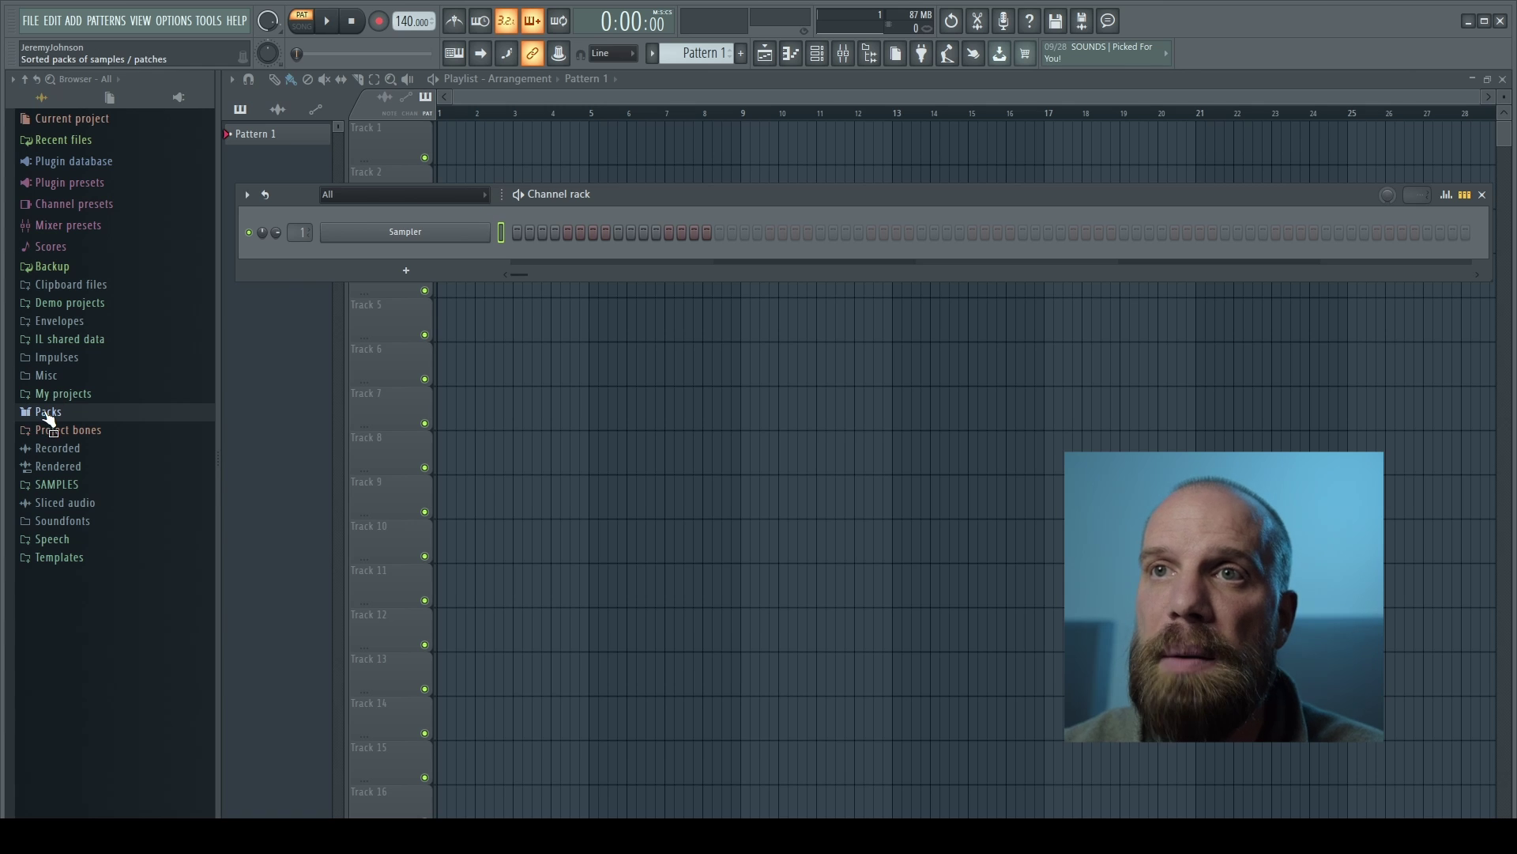
In FL Studio, add the Grand Piano preset from the Keyboard instruments pack as a new channel and open its piano roll.
click(47, 412)
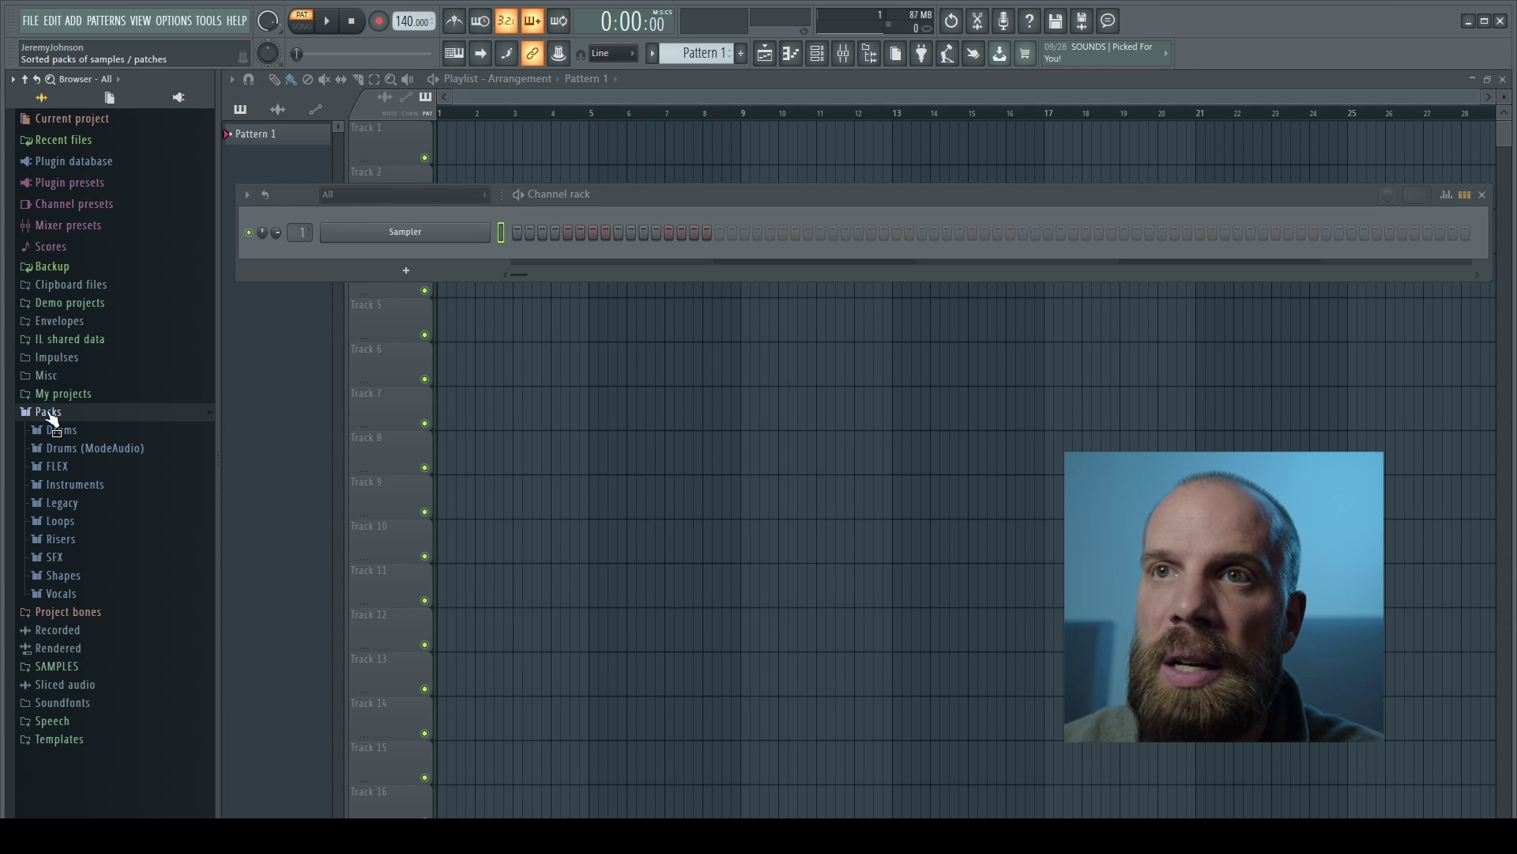
click(73, 487)
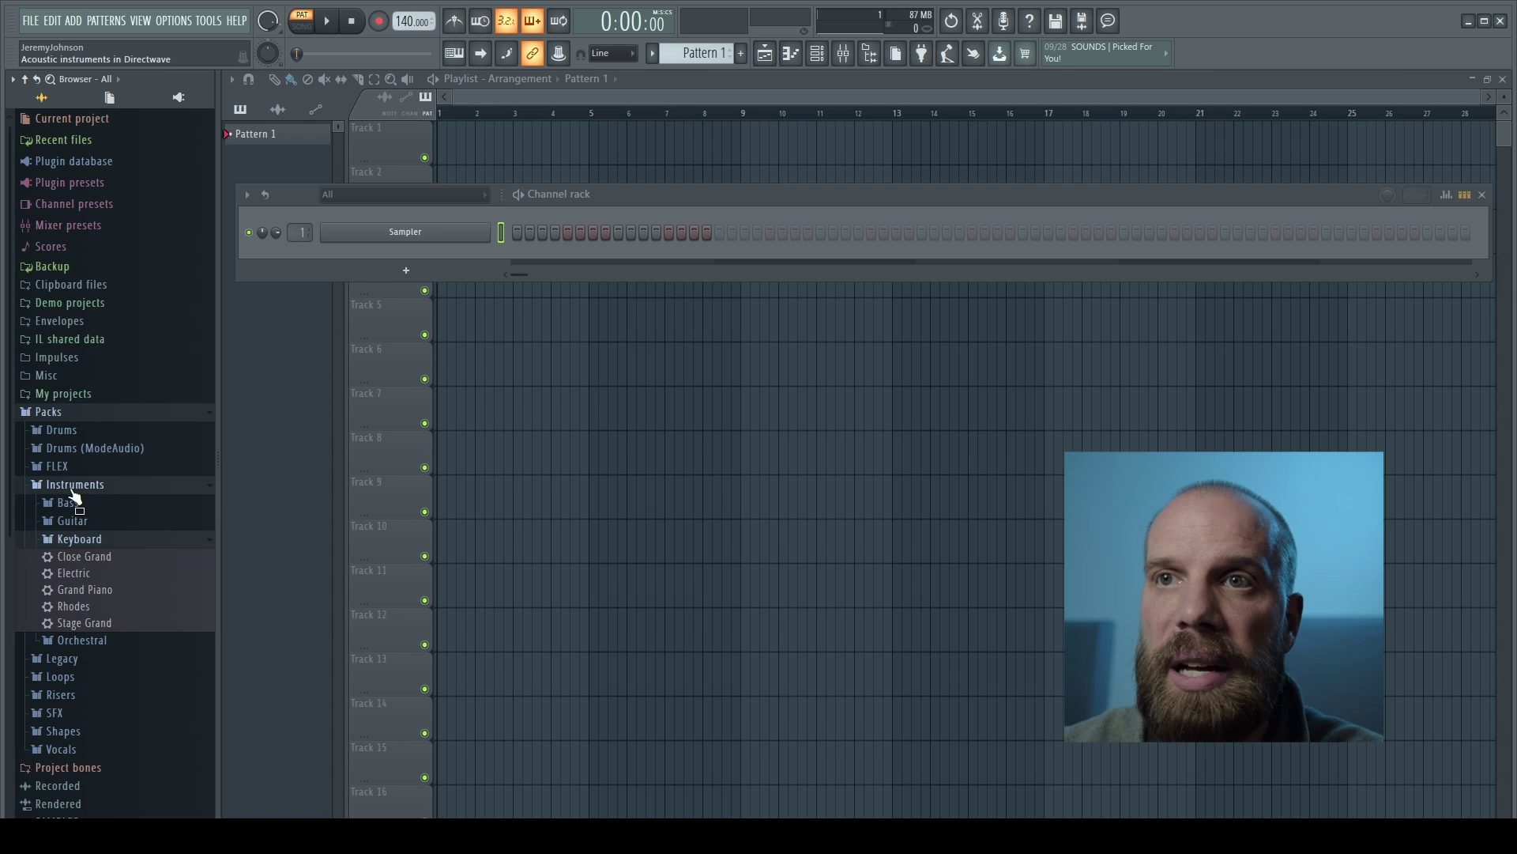
drag(79, 584, 400, 254)
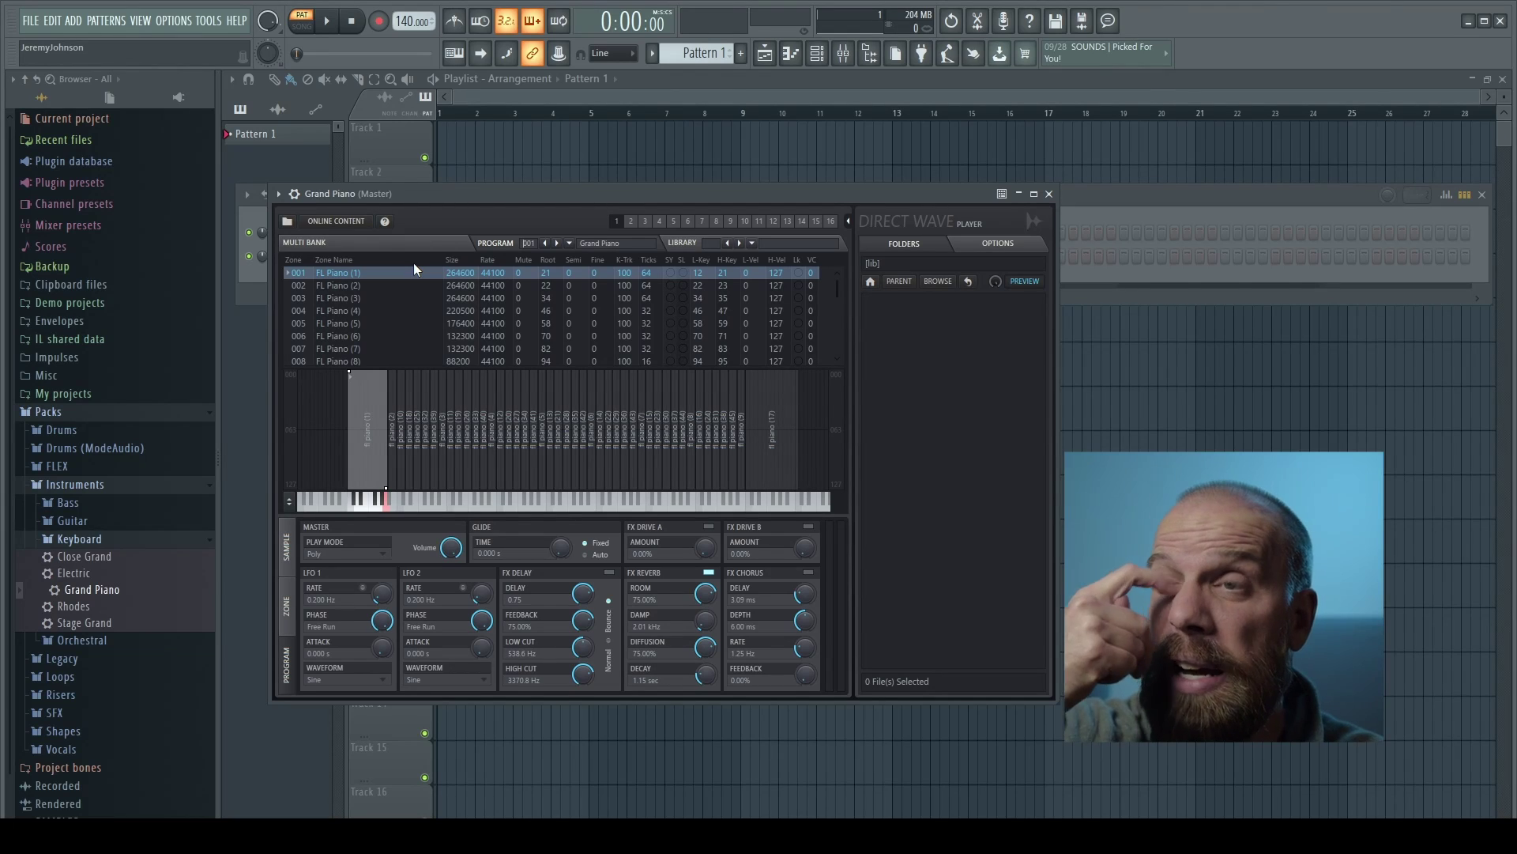
click(1049, 194)
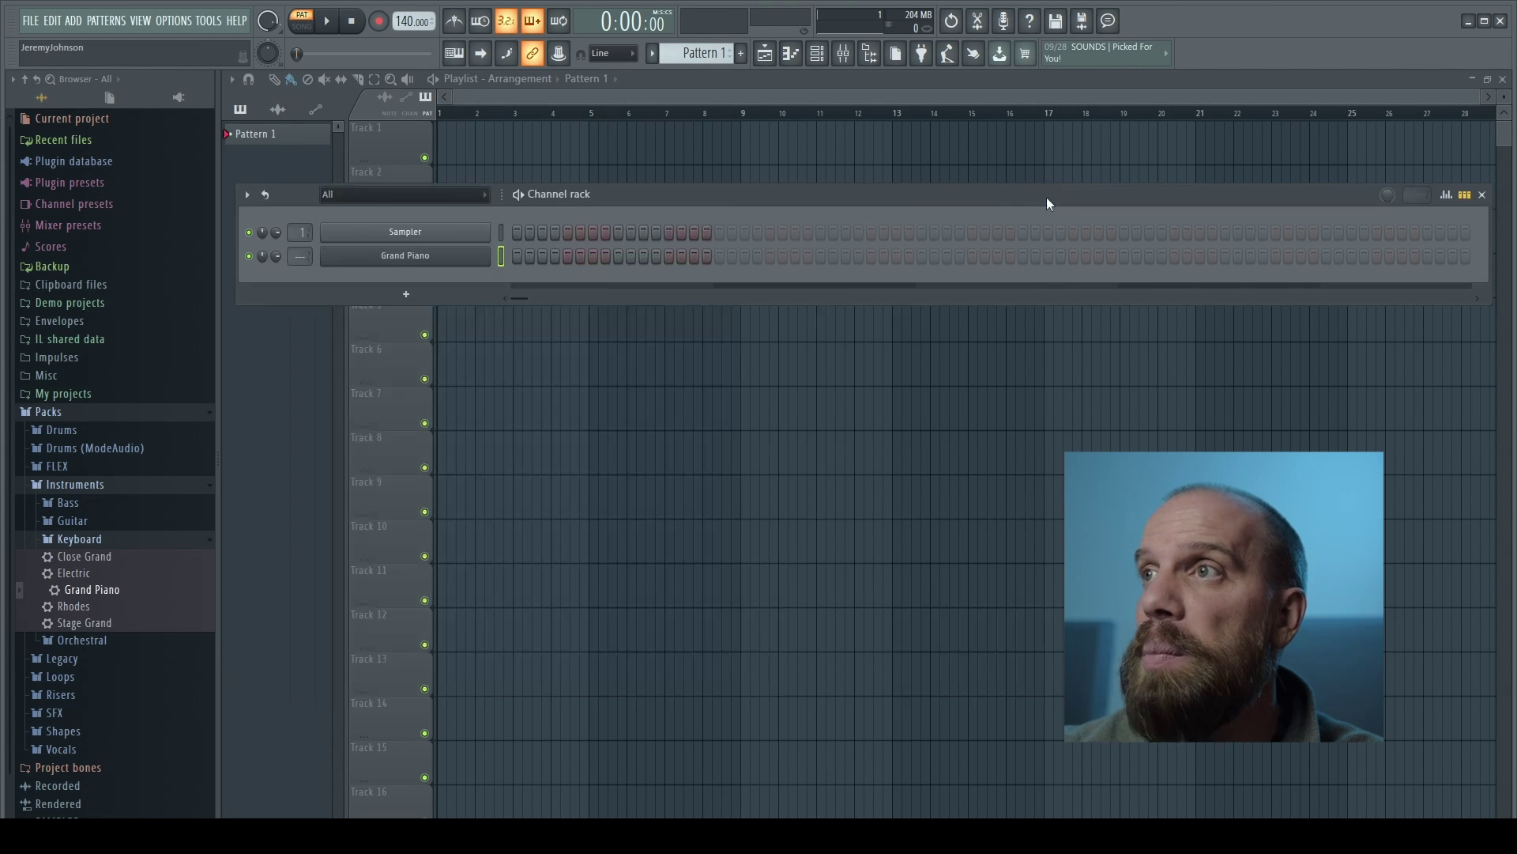
right_click(425, 254)
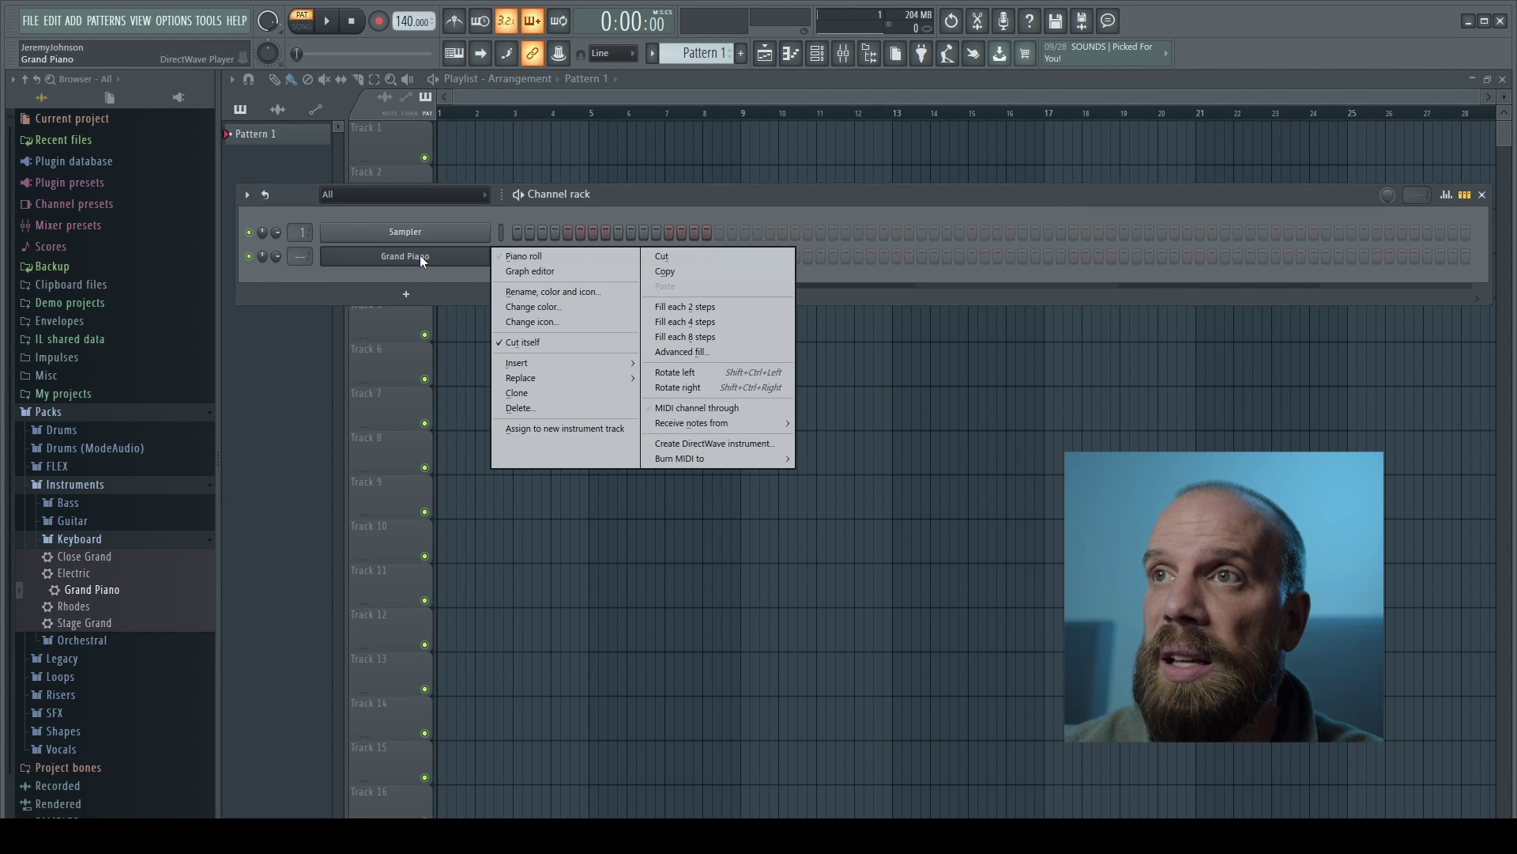
click(520, 256)
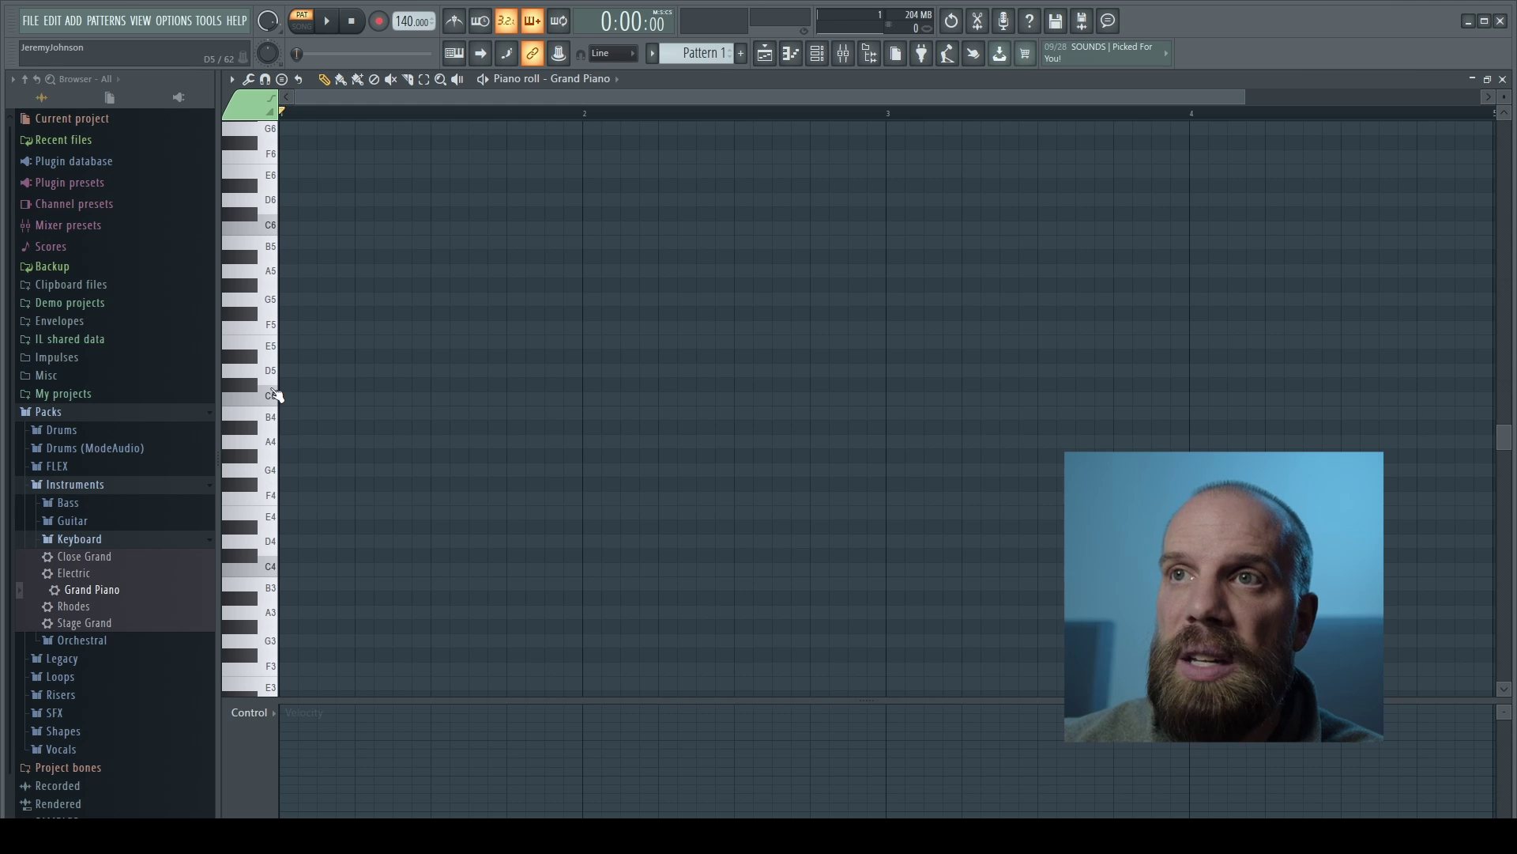
click(232, 79)
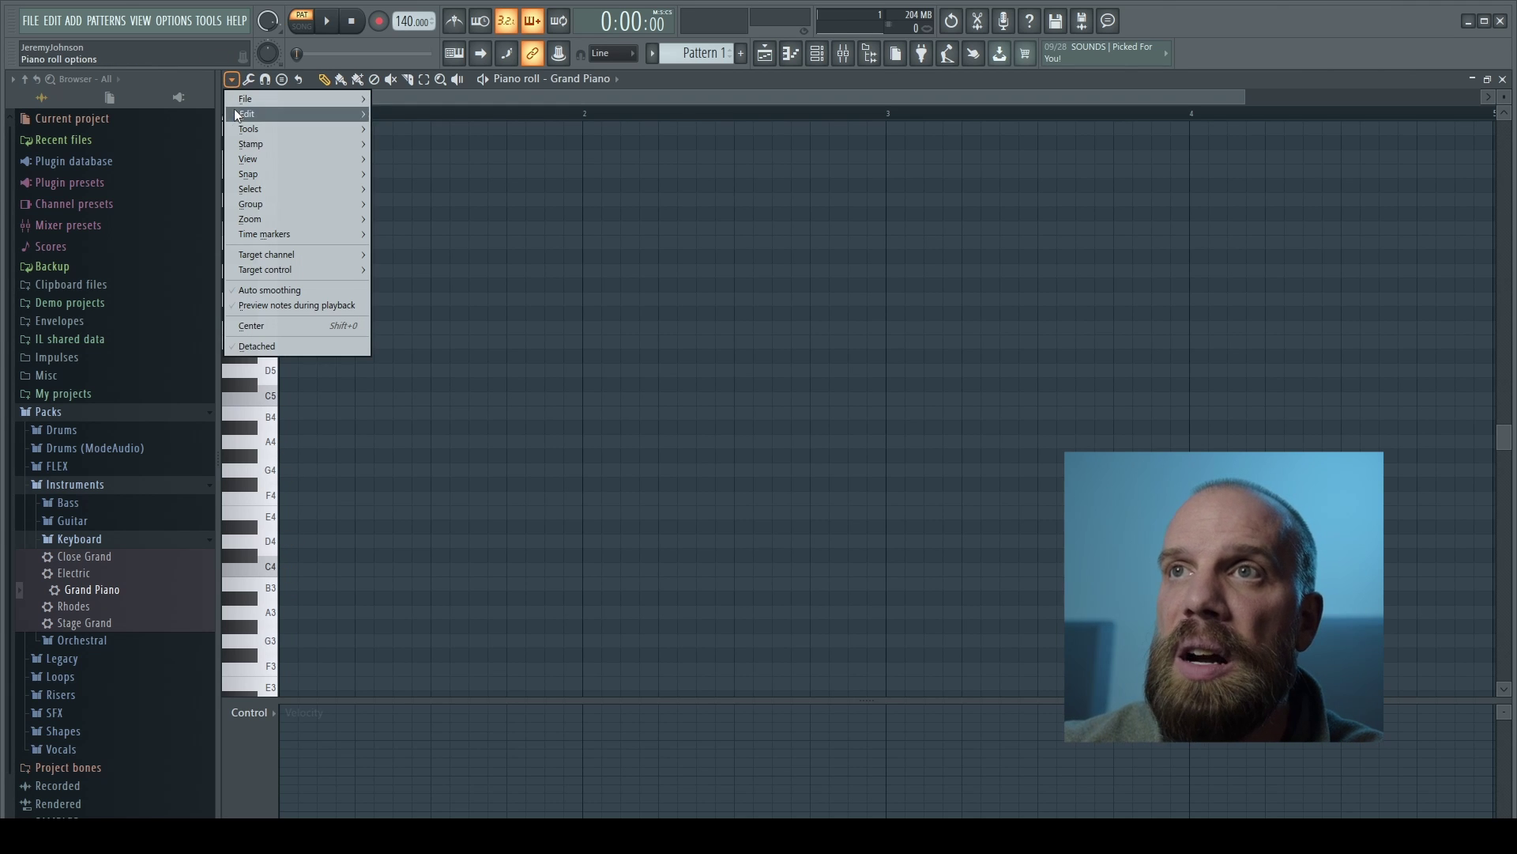
mouse_move(254, 157)
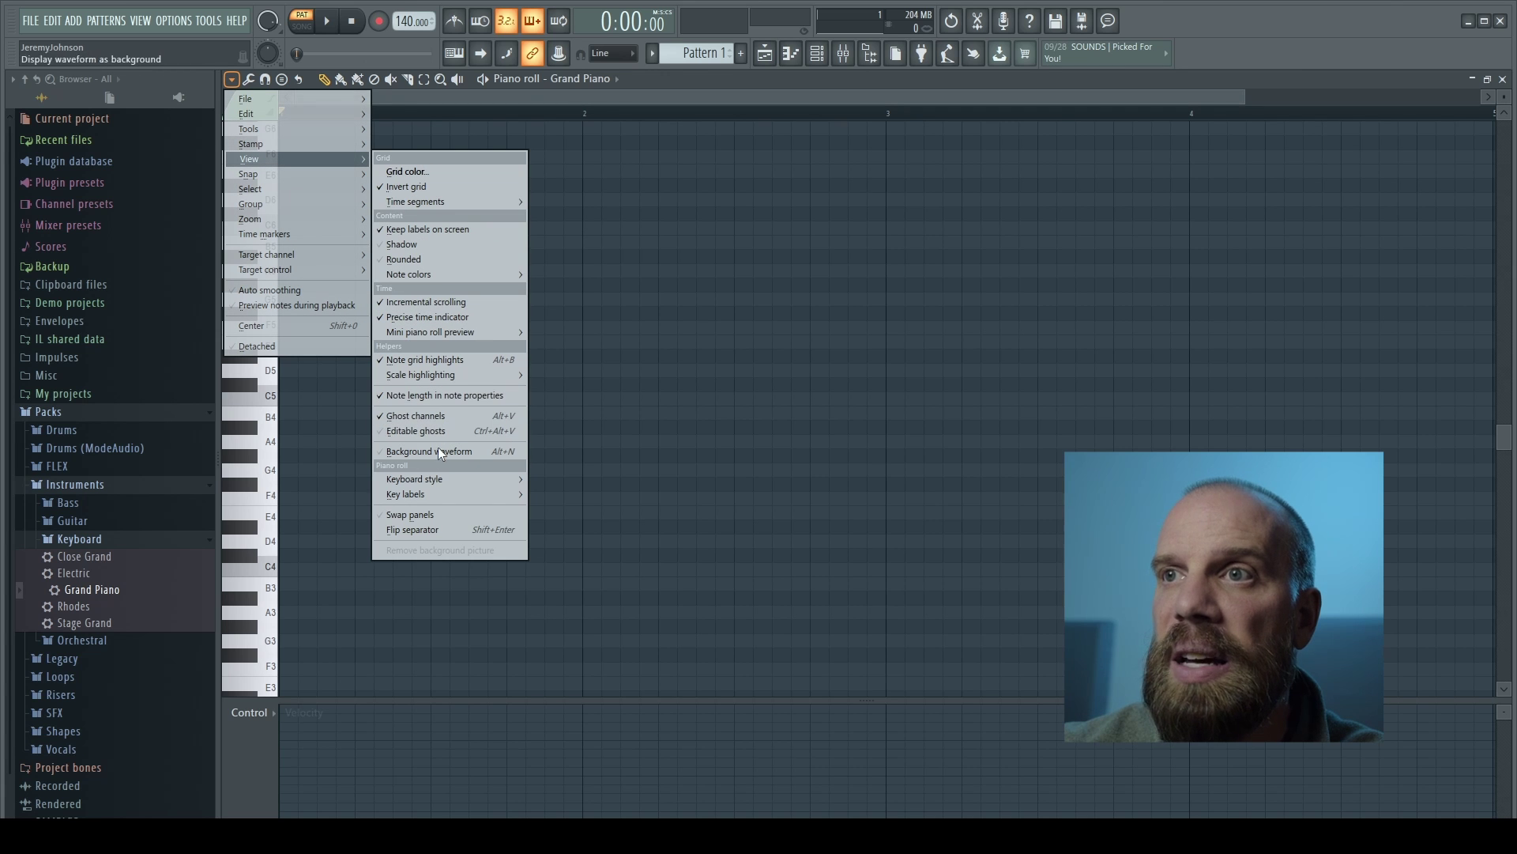
mouse_move(439, 491)
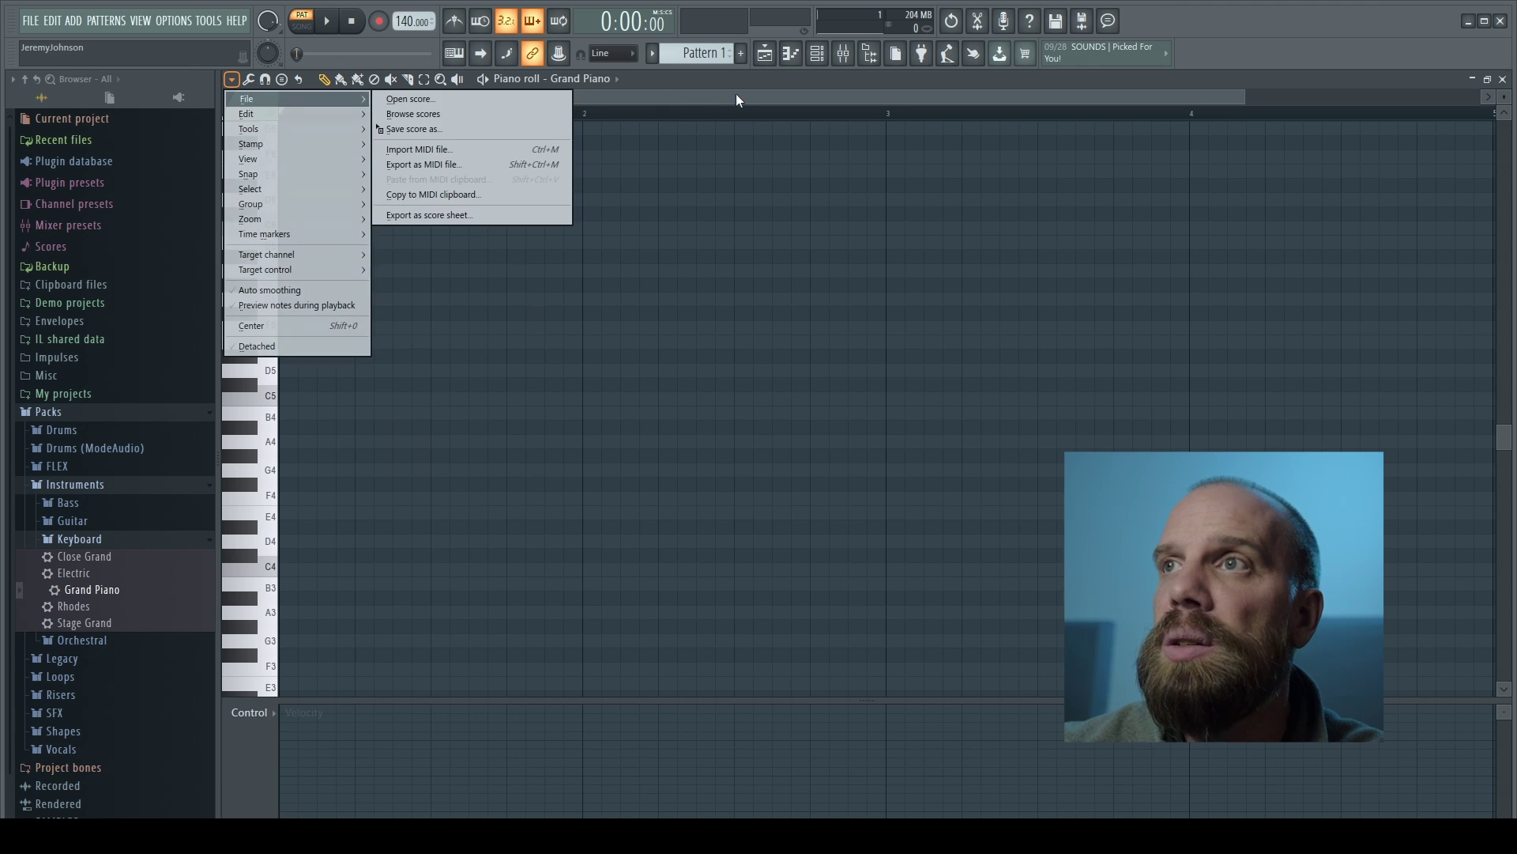
click(637, 136)
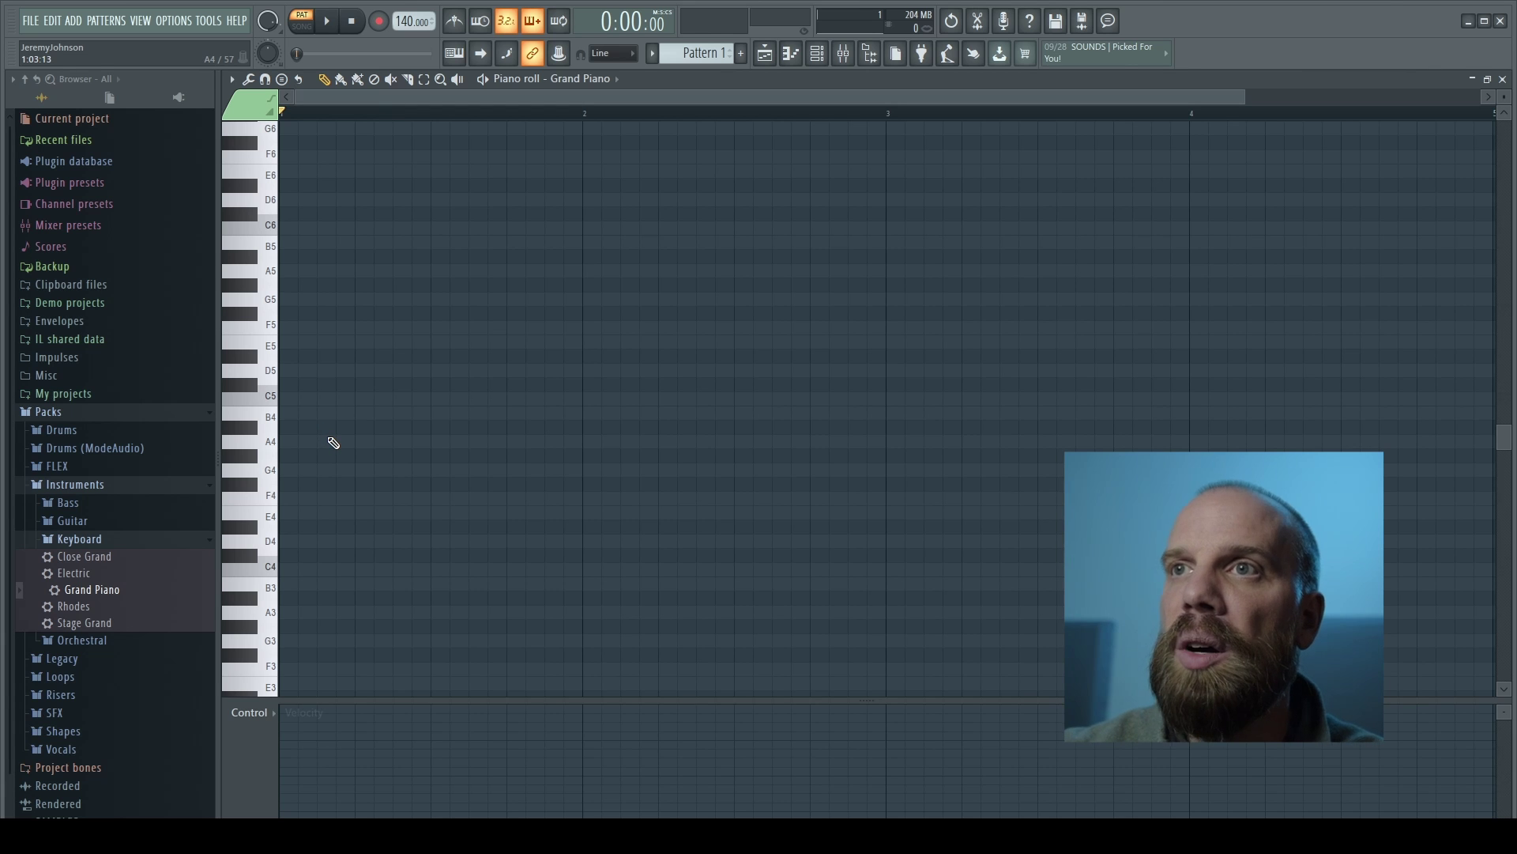
Stamp a G major chord rooted on G4 at the start of bar 1 and lengthen it to fill the whole bar.
key(alt+Tab)
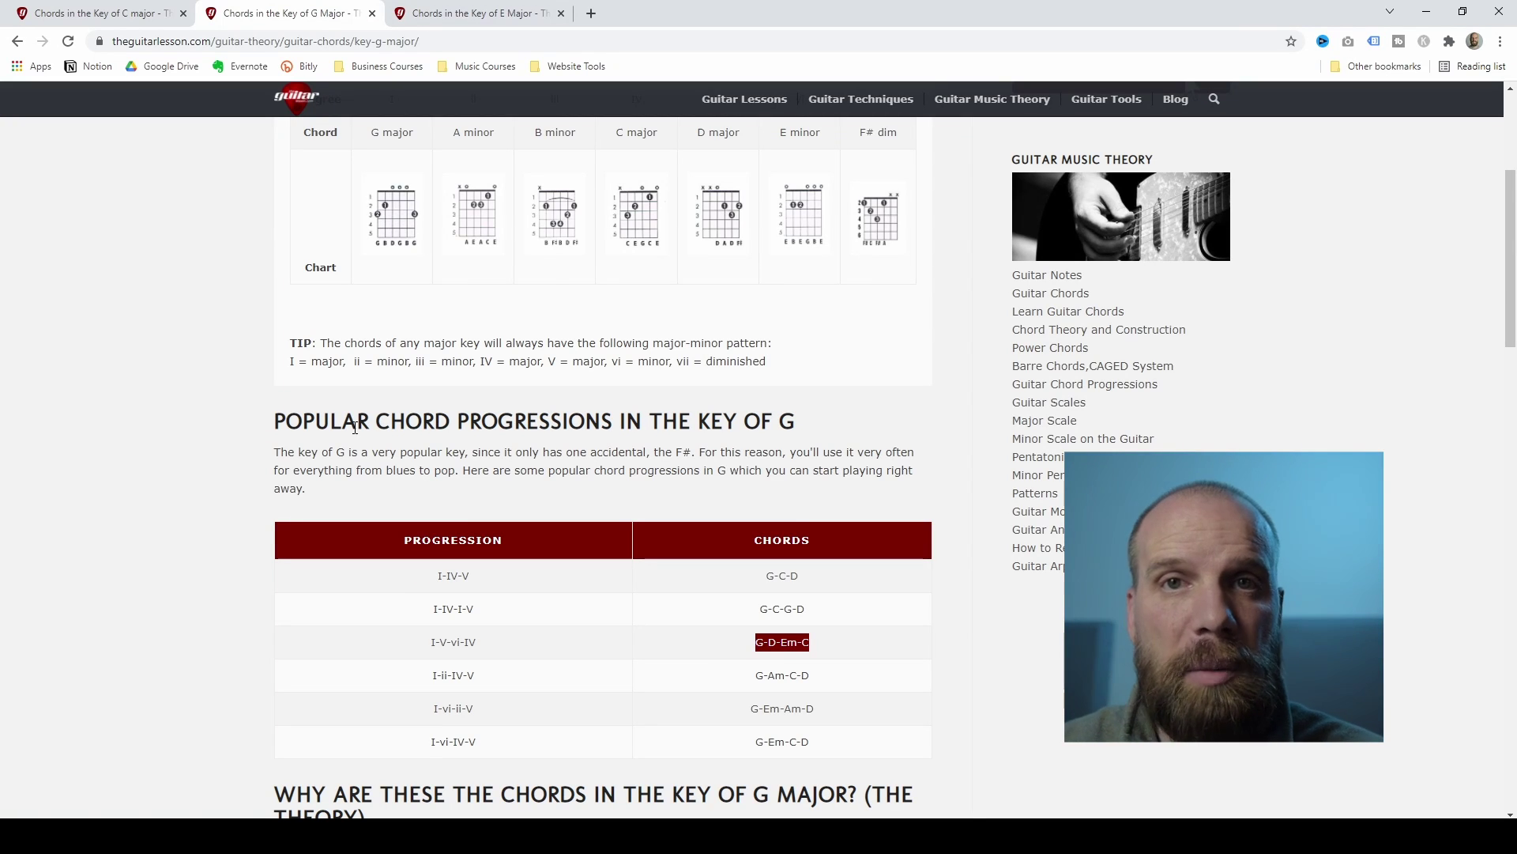
key(alt+Tab)
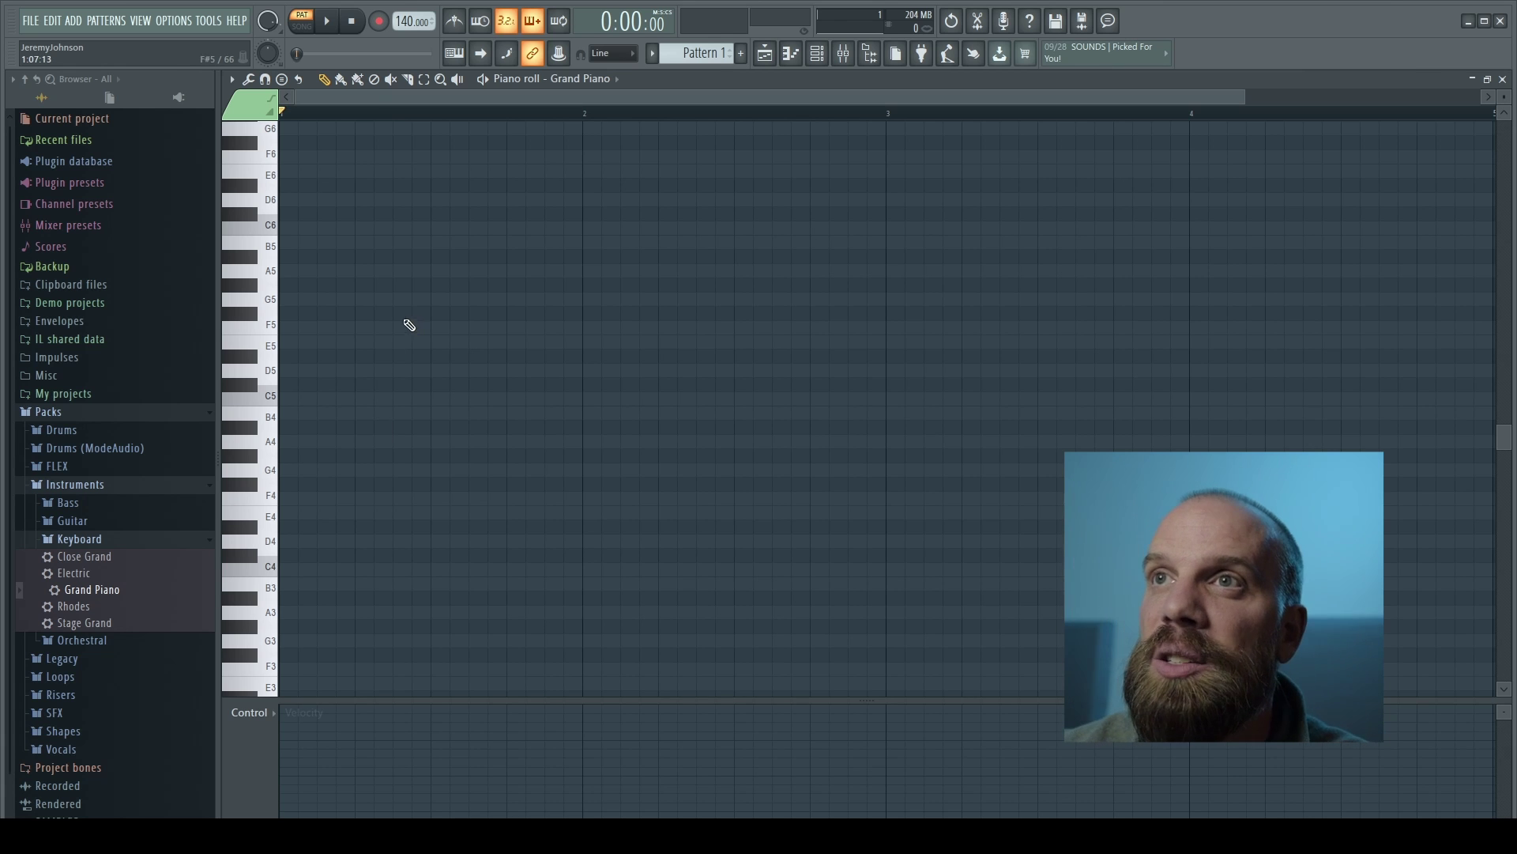
click(284, 80)
mouse_move(282, 82)
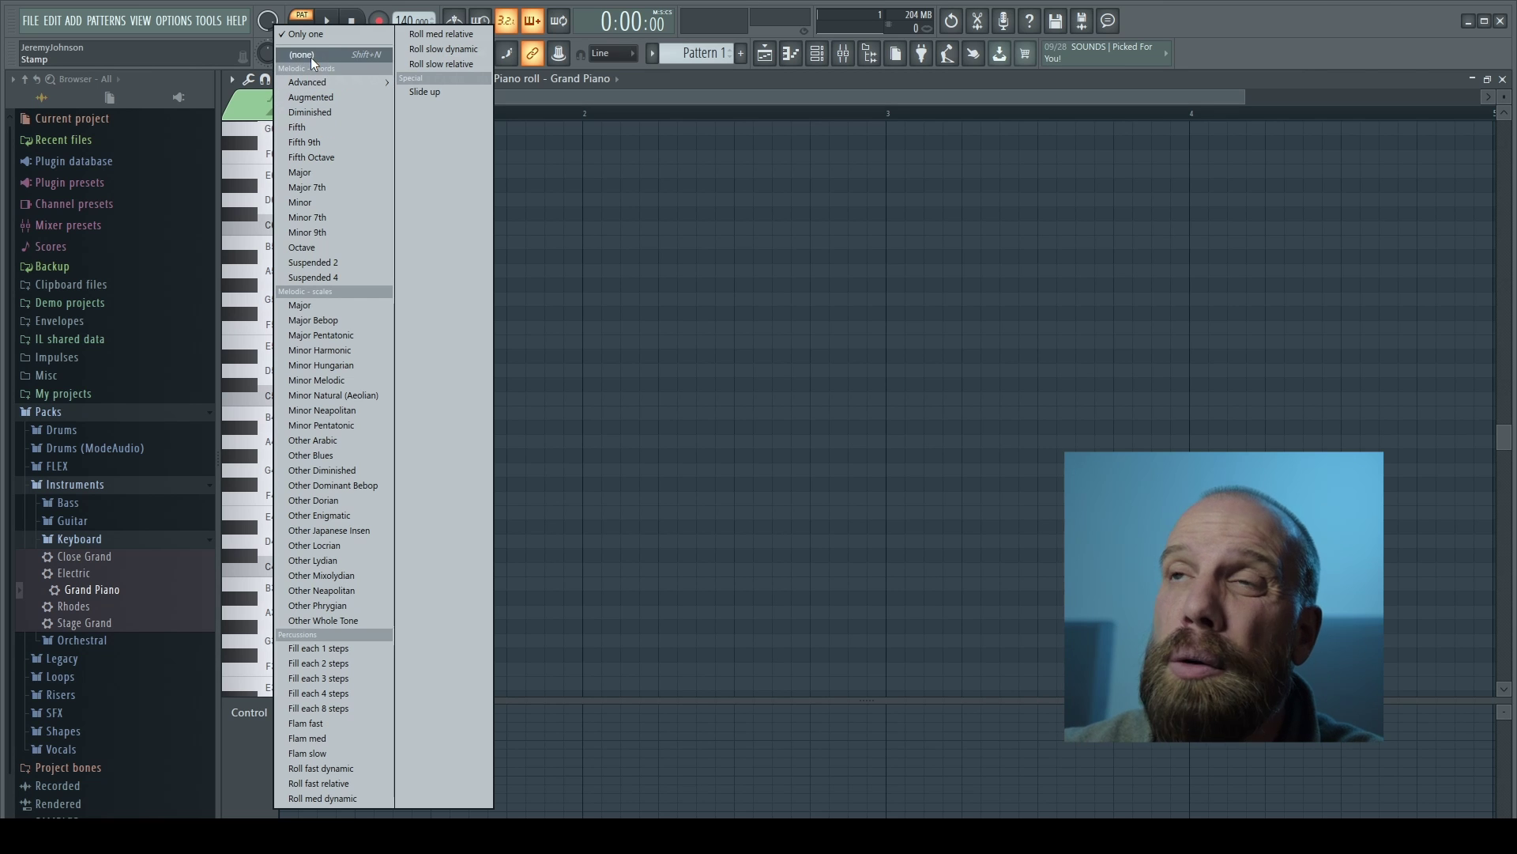
click(309, 172)
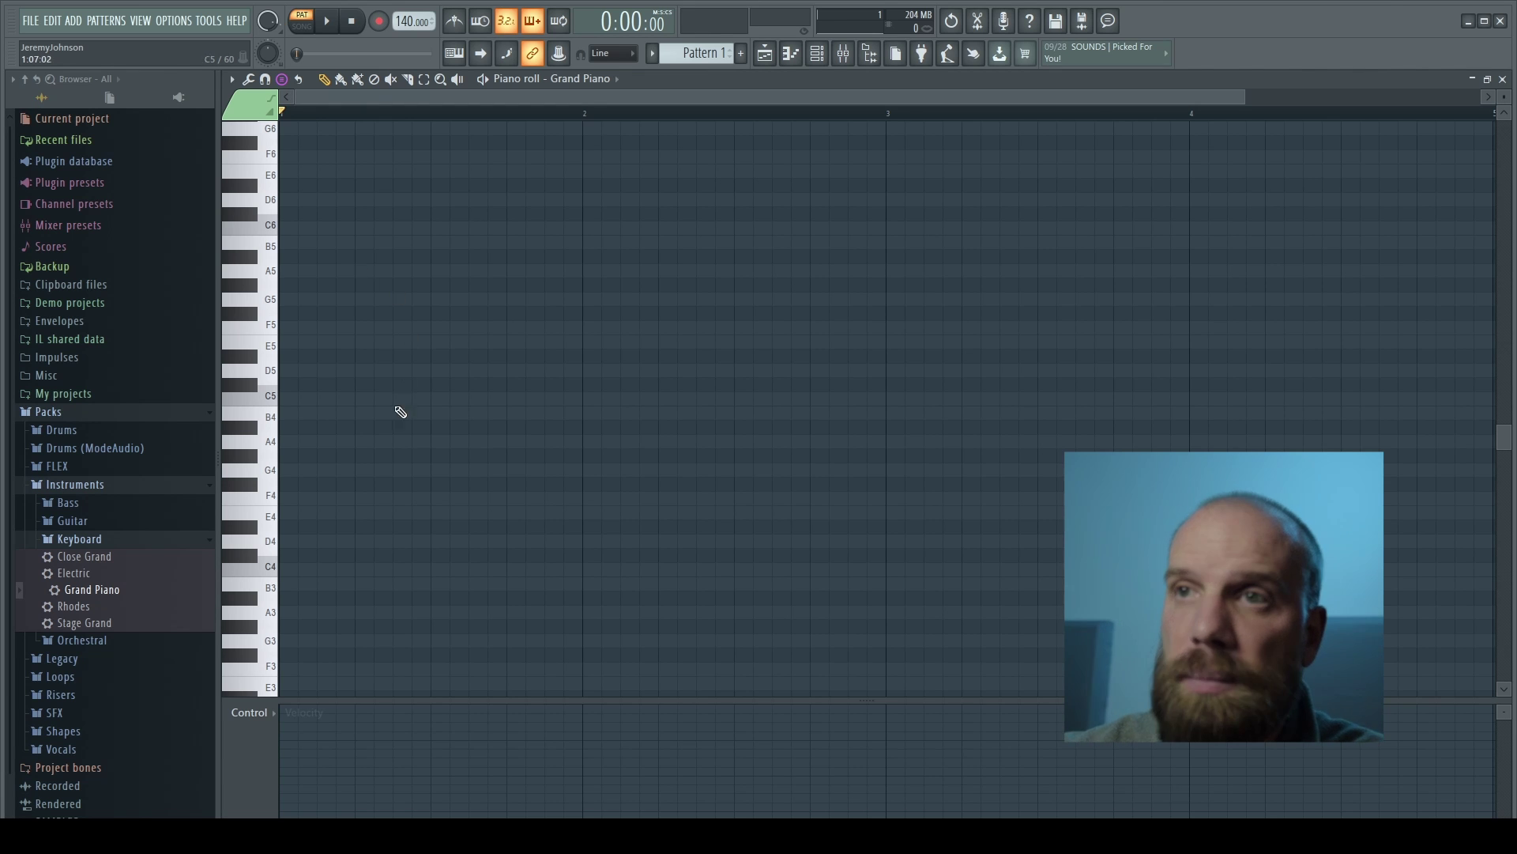
click(287, 472)
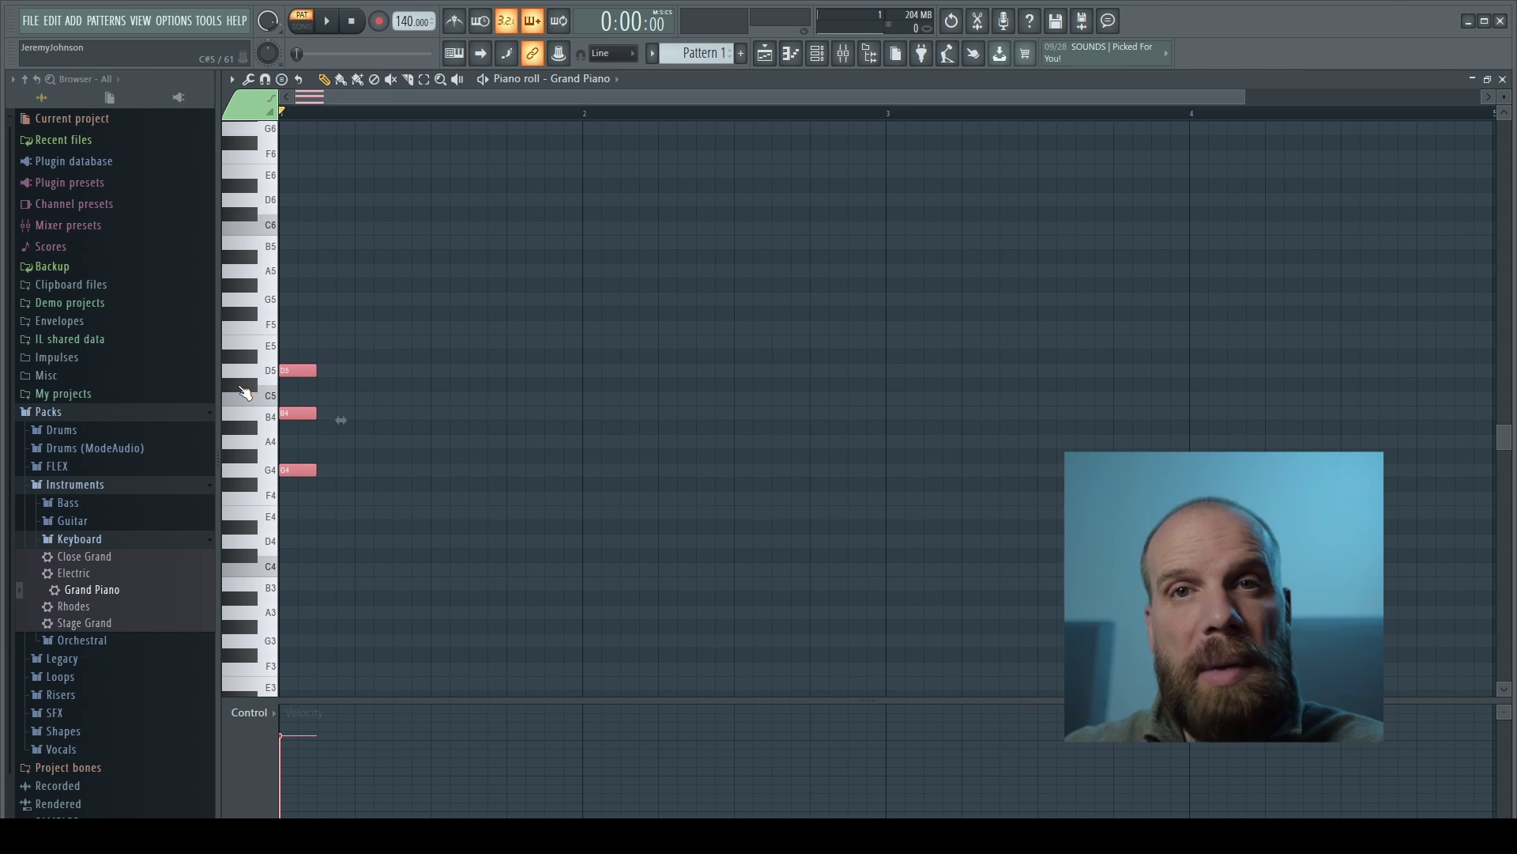
click(316, 415)
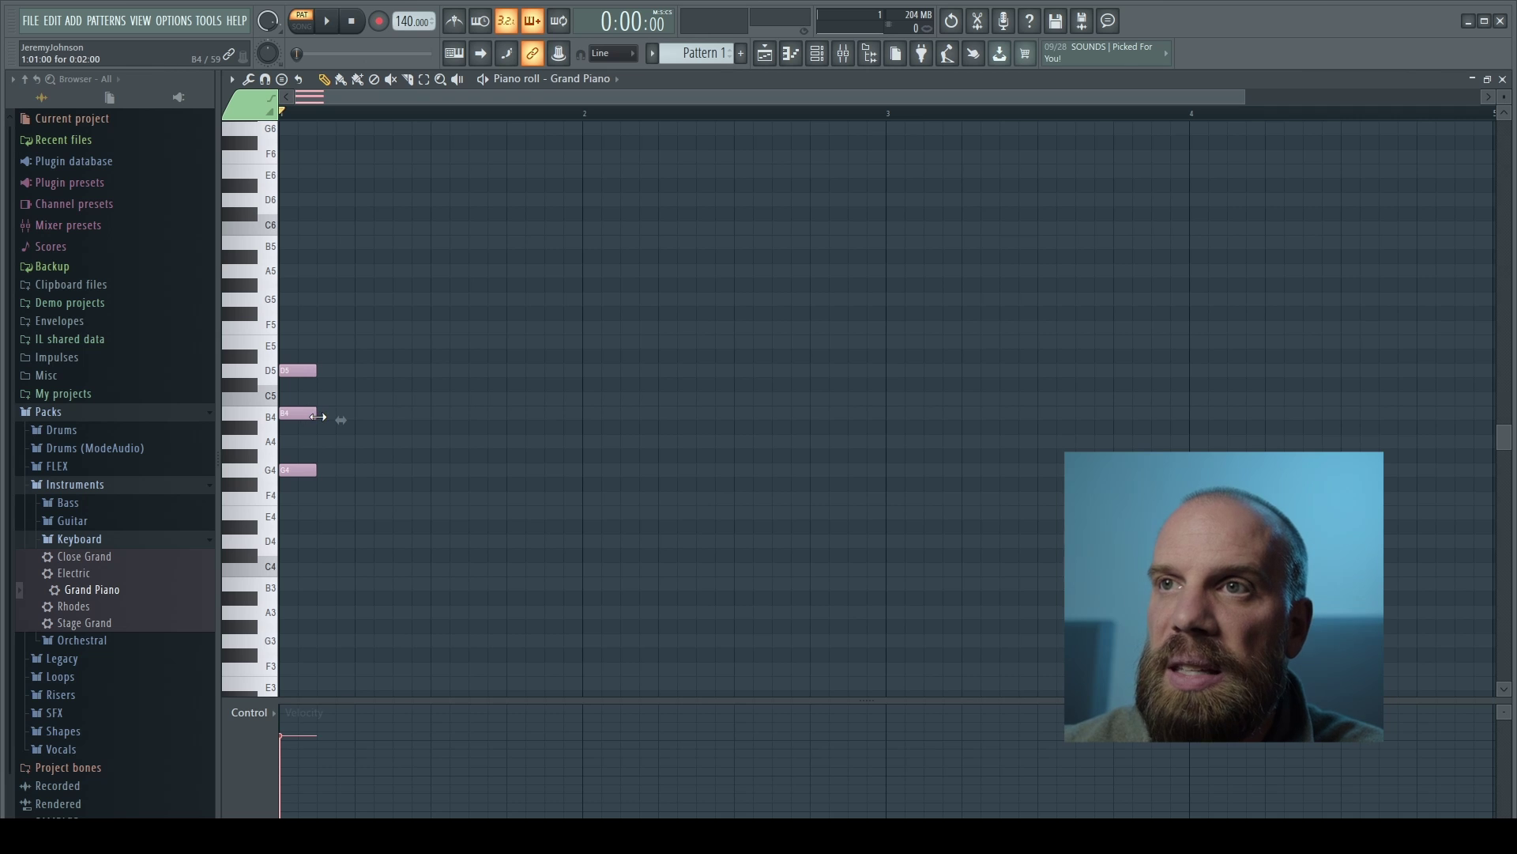
drag(316, 415, 579, 418)
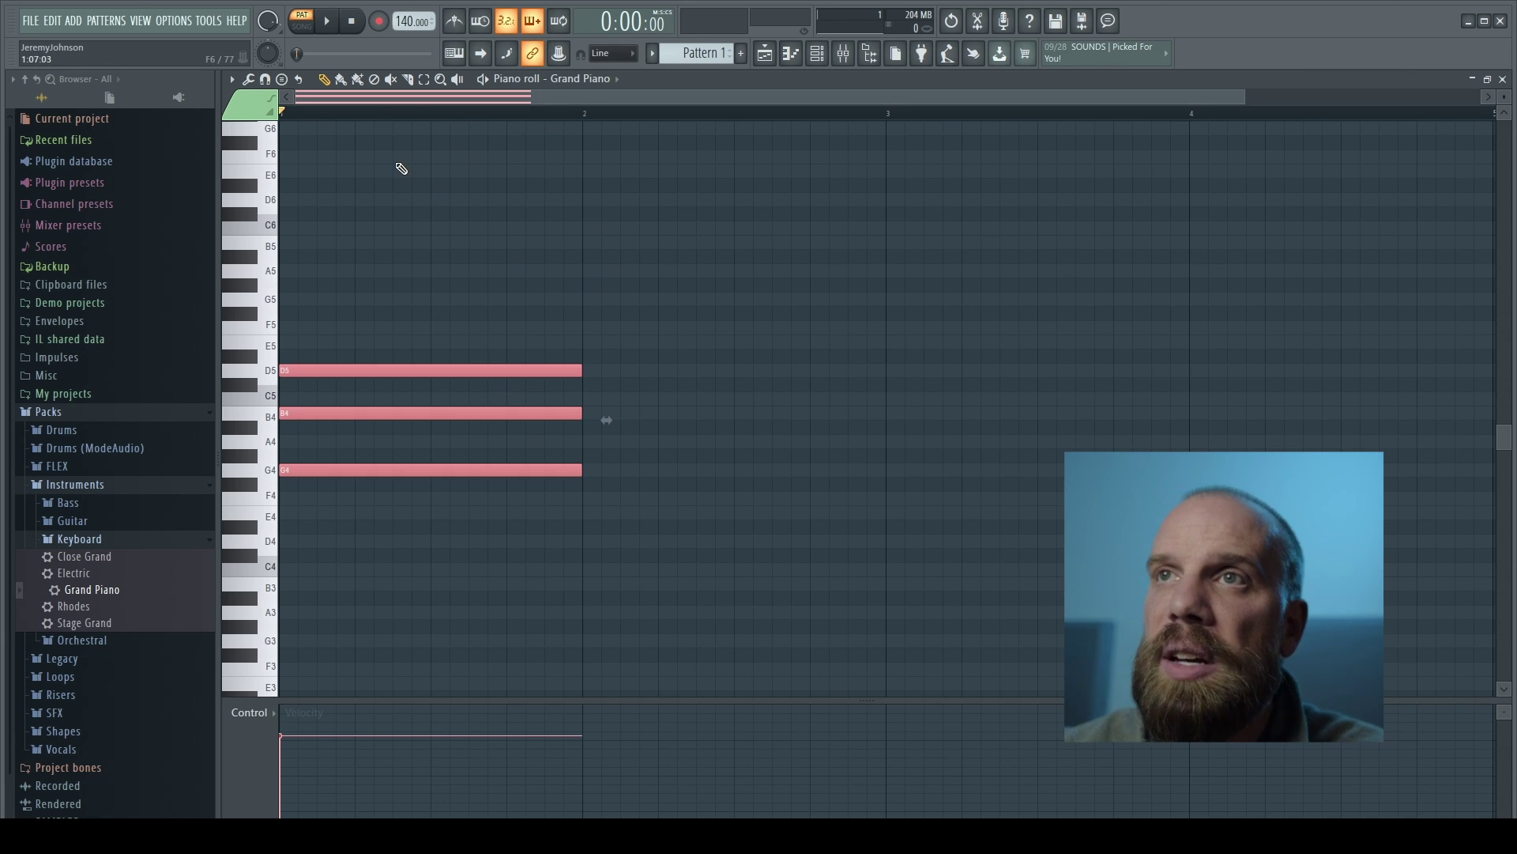
Stamp a one-bar D major chord rooted on D5 at the start of bar 2.
click(285, 83)
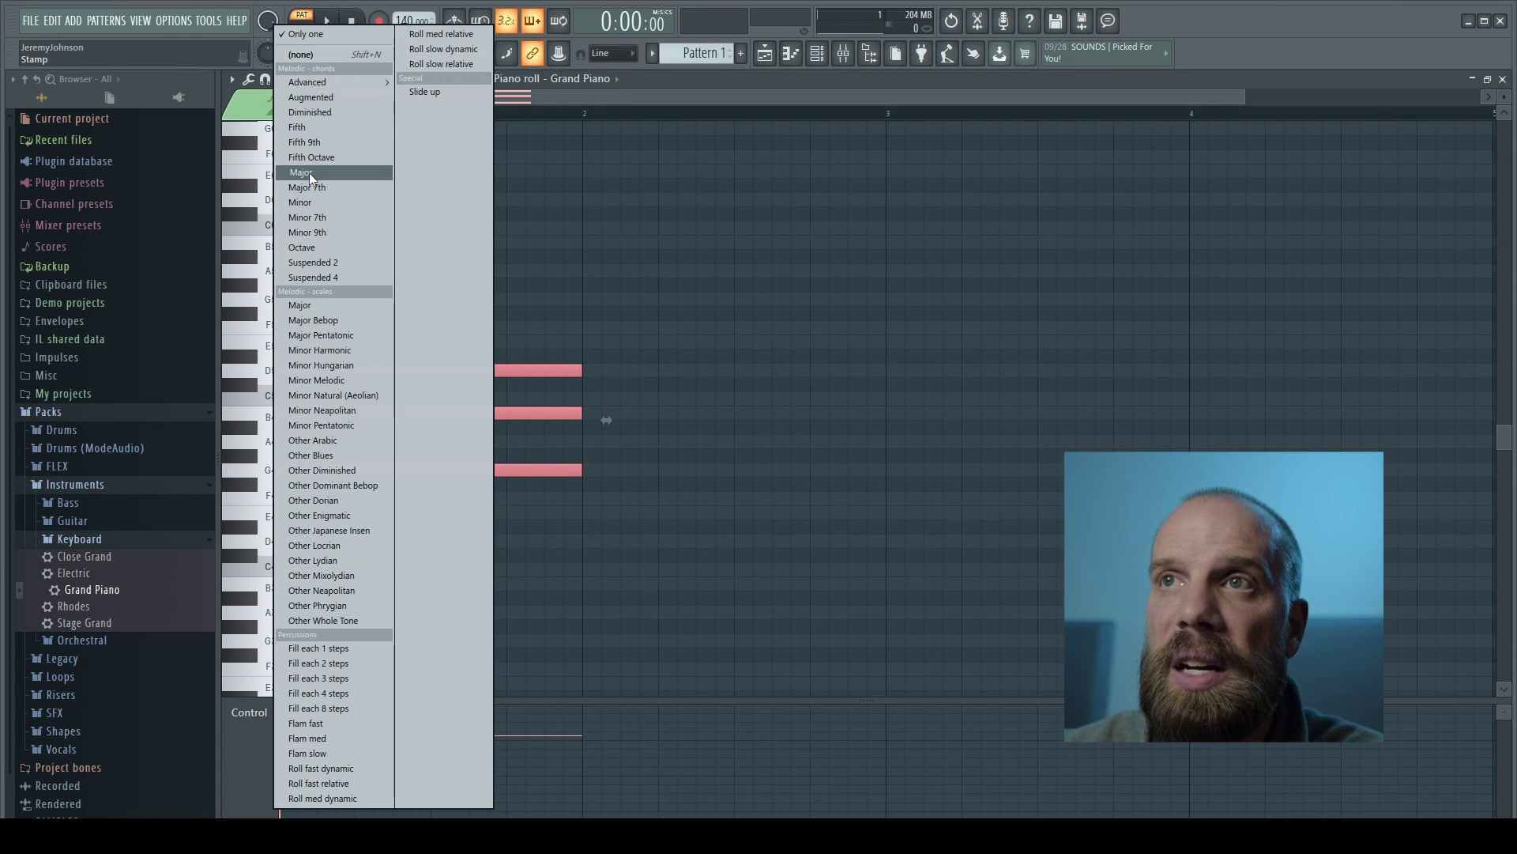
click(310, 172)
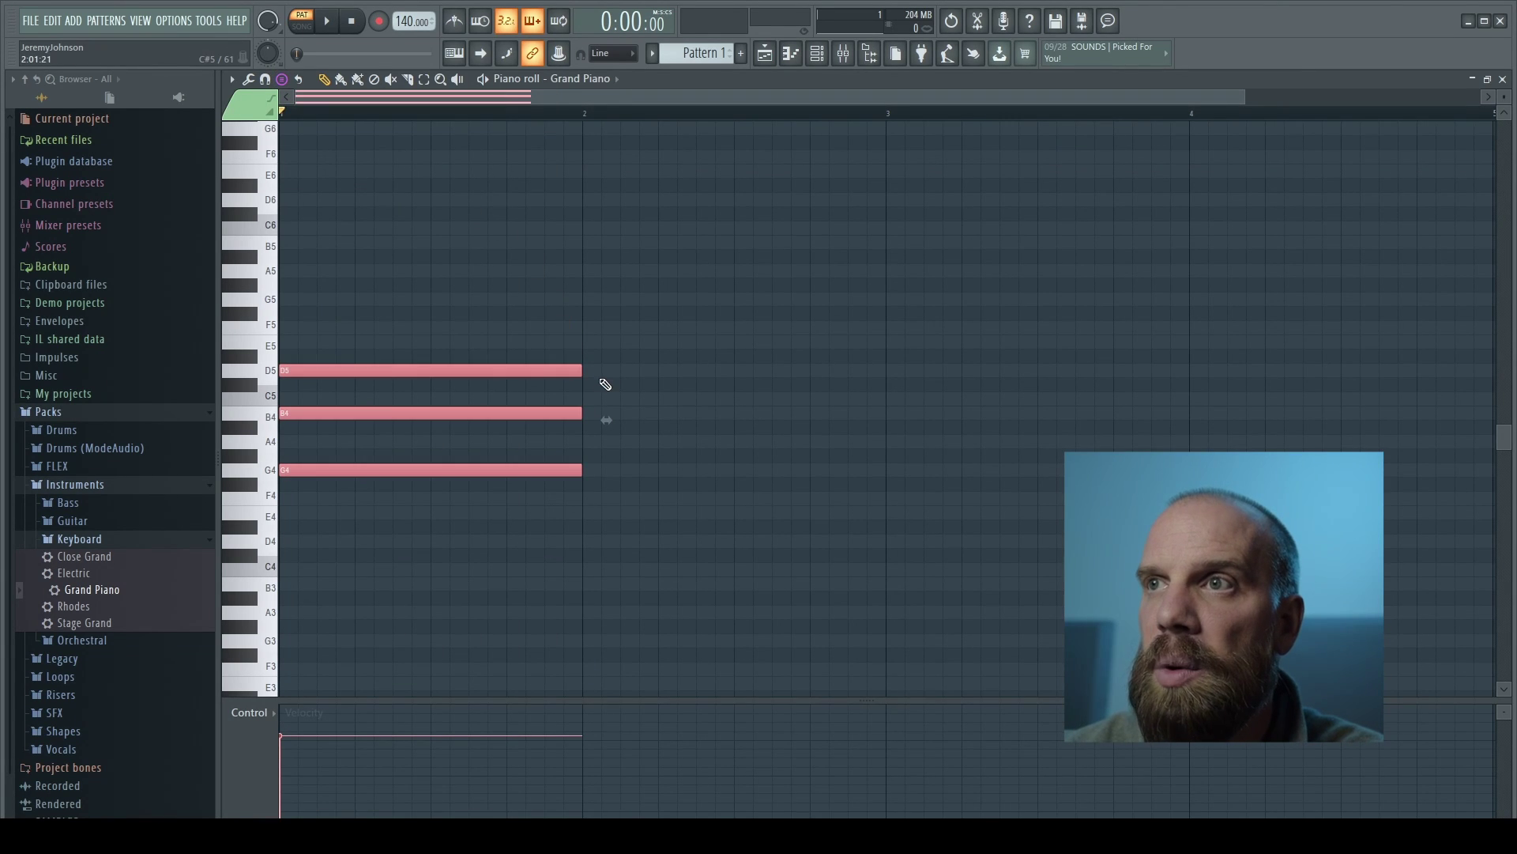
click(595, 371)
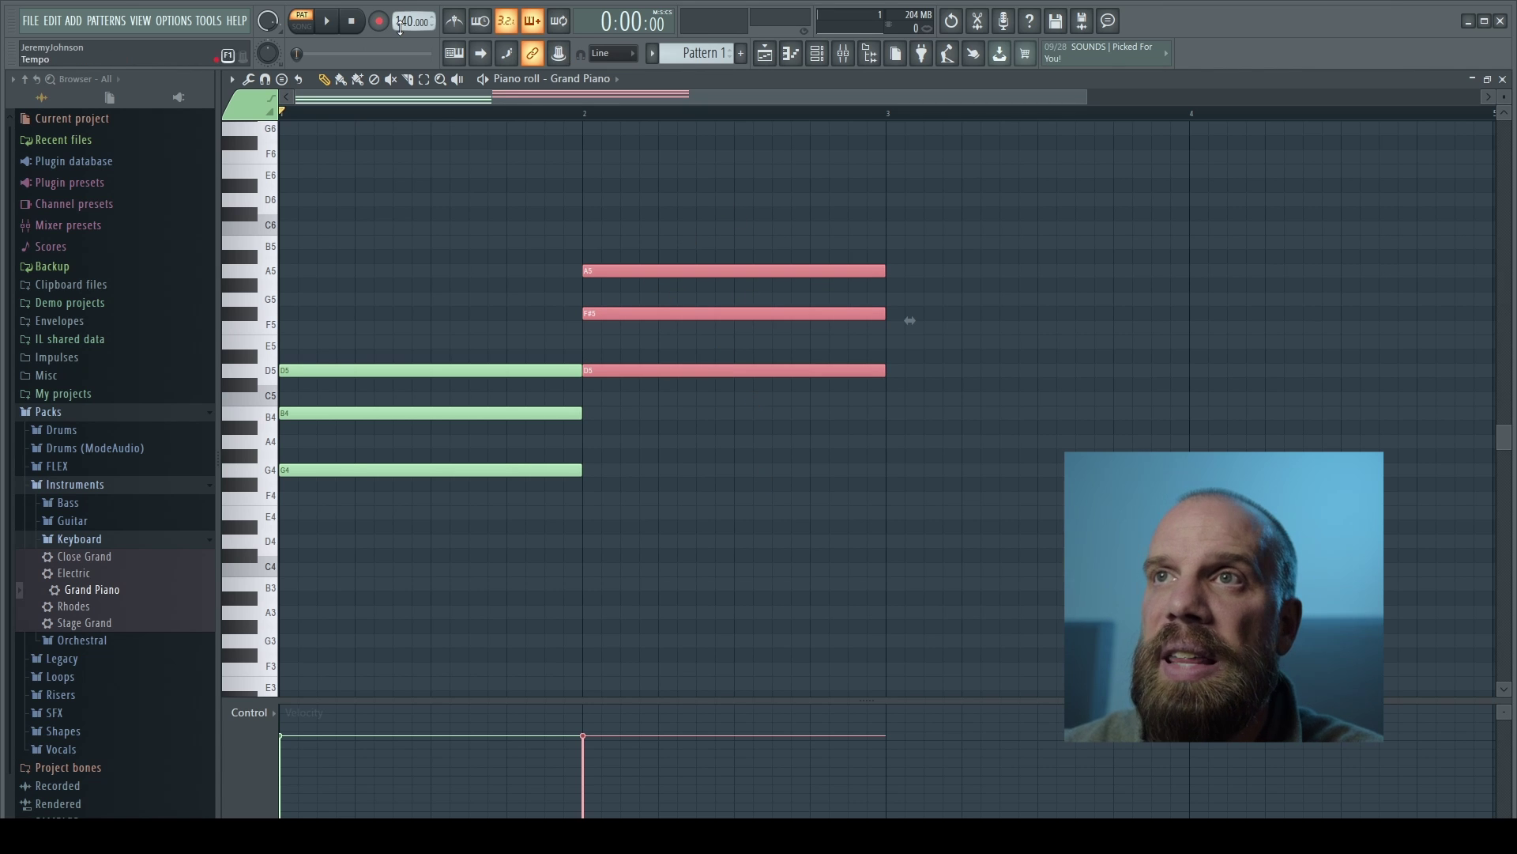
Stamp a one-bar E minor chord rooted on E5 at the start of bar 3.
click(282, 78)
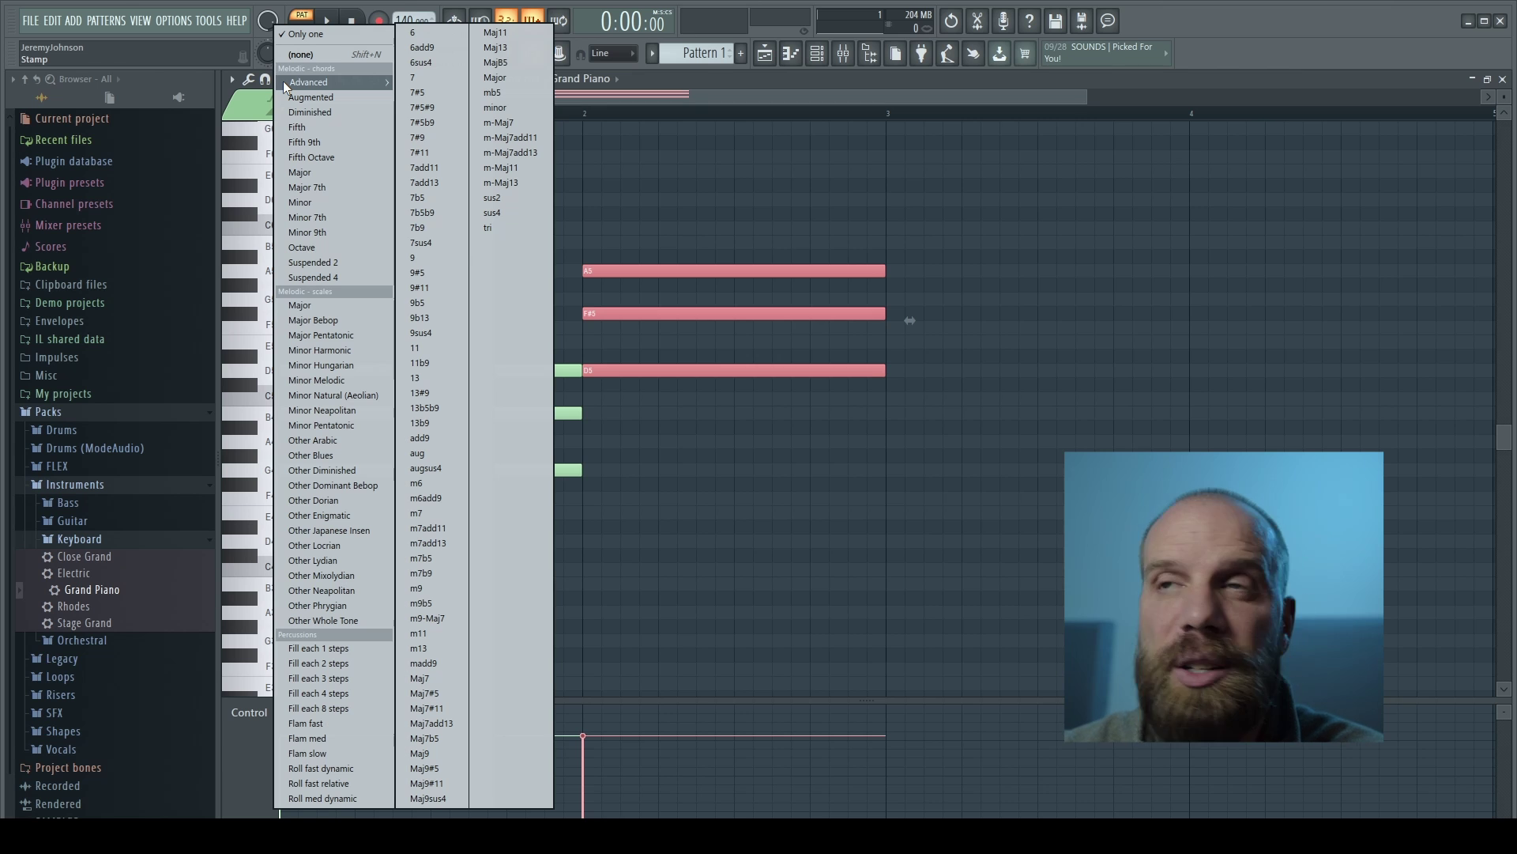
click(308, 202)
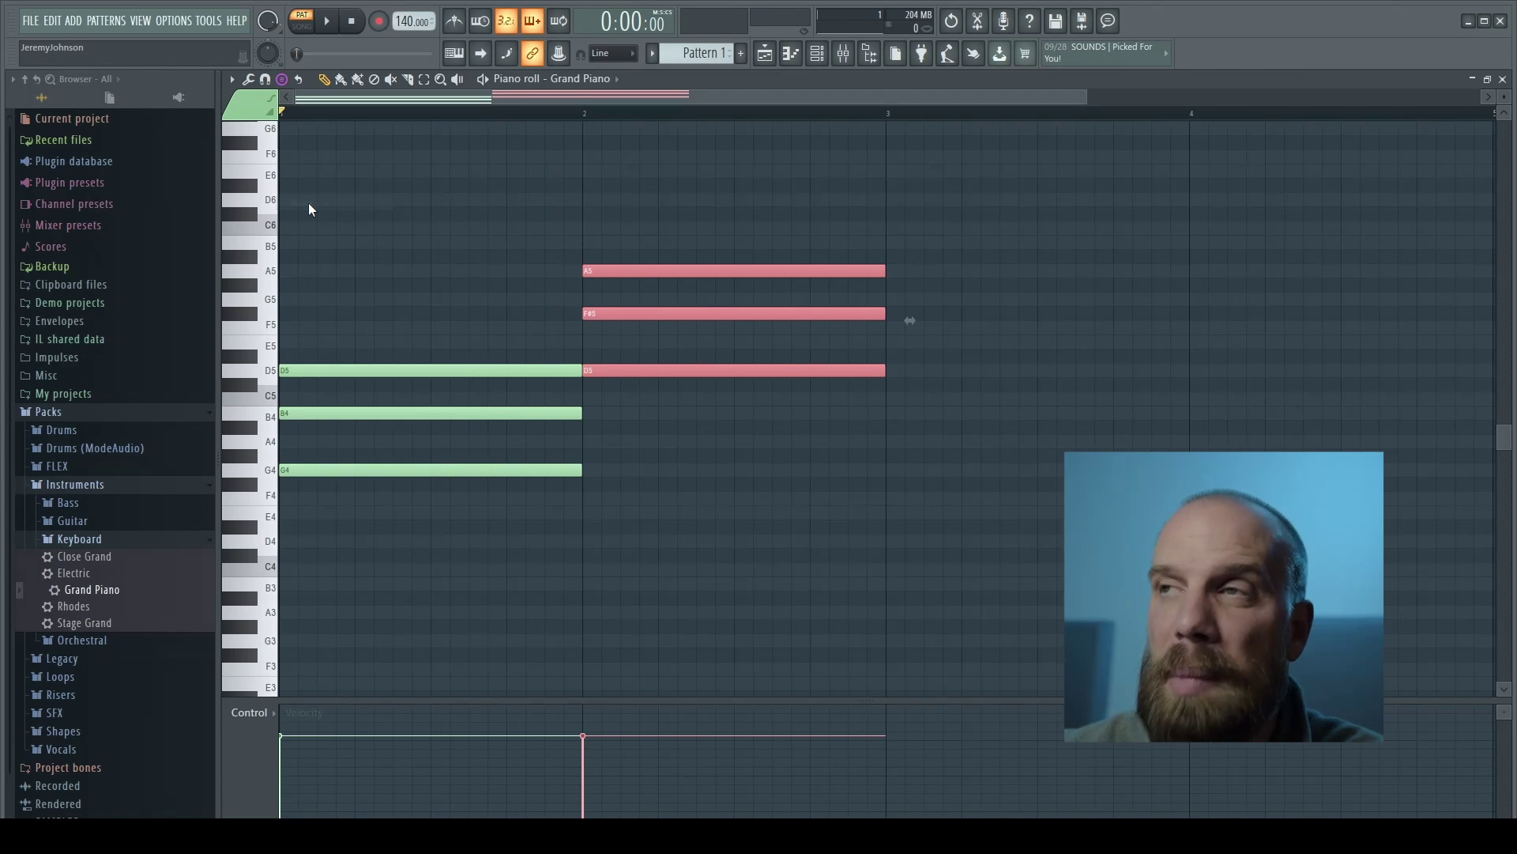
click(897, 346)
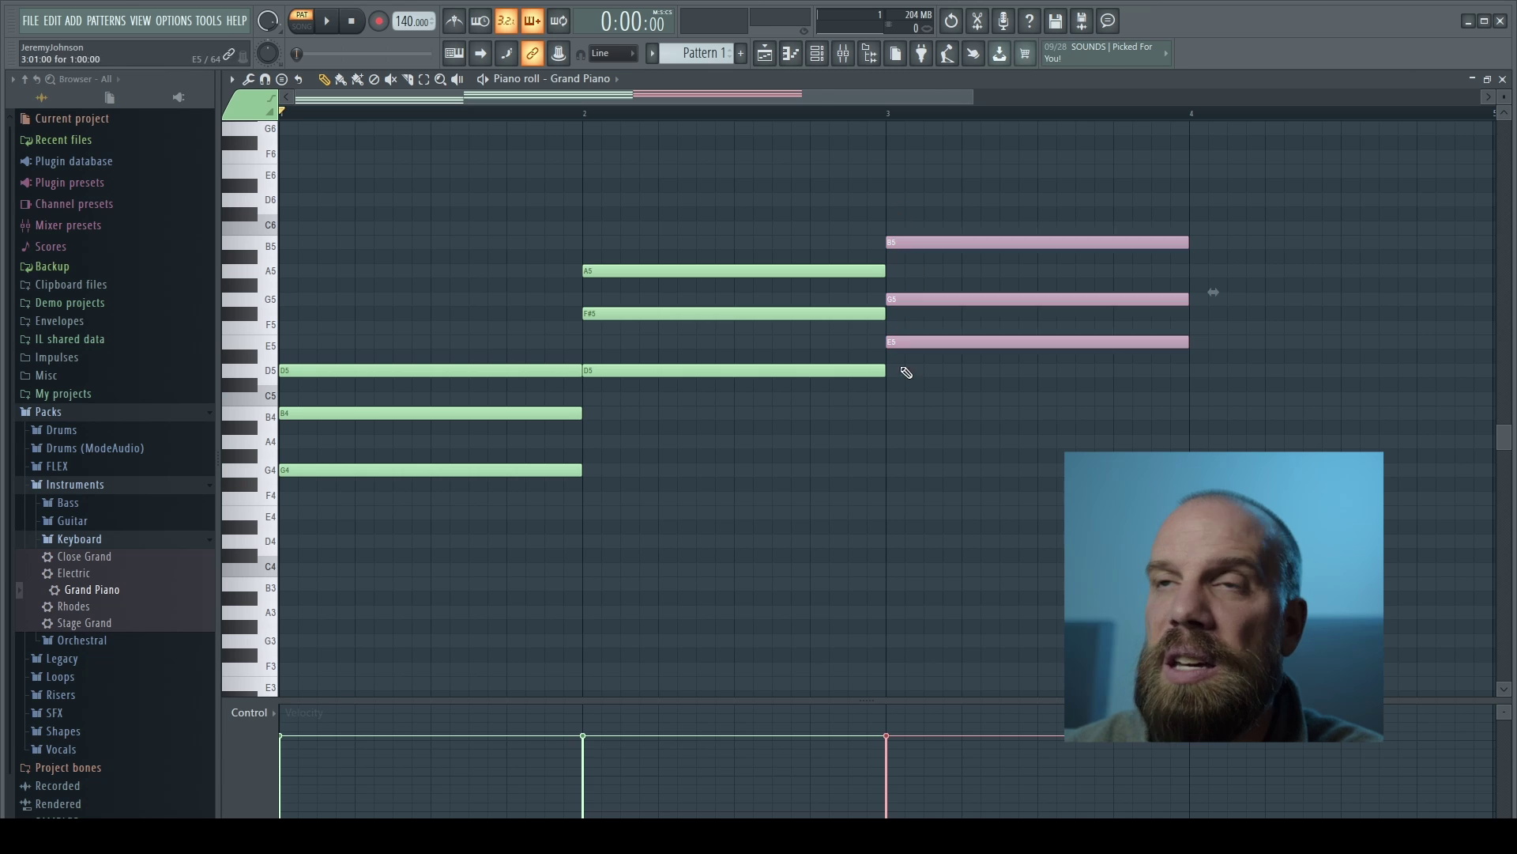
Stamp a one-bar C major chord rooted on C5 at the start of bar 4.
click(283, 79)
mouse_move(285, 84)
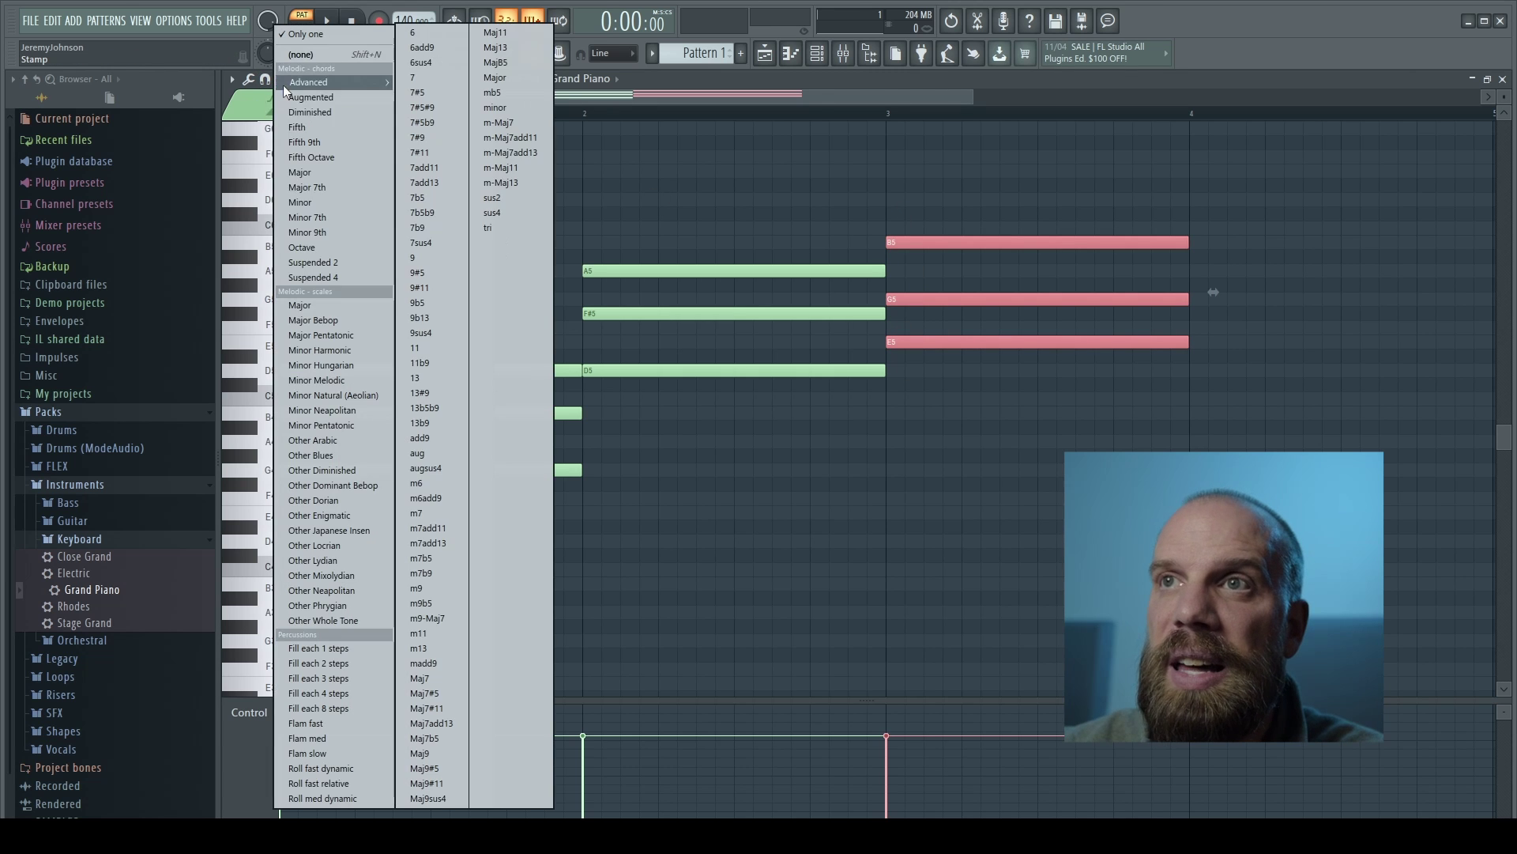
click(306, 172)
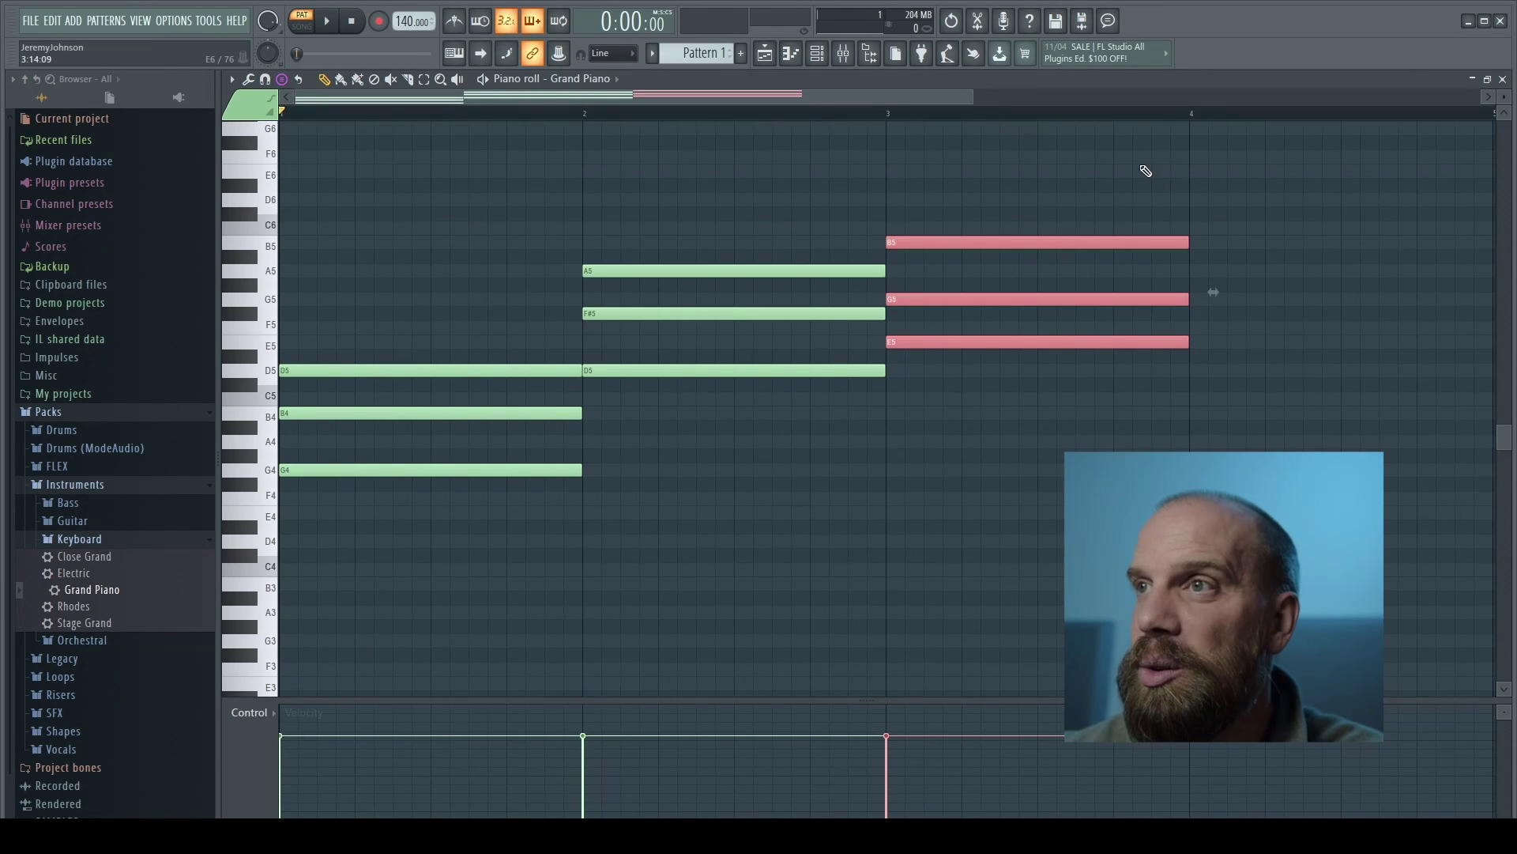
click(1203, 398)
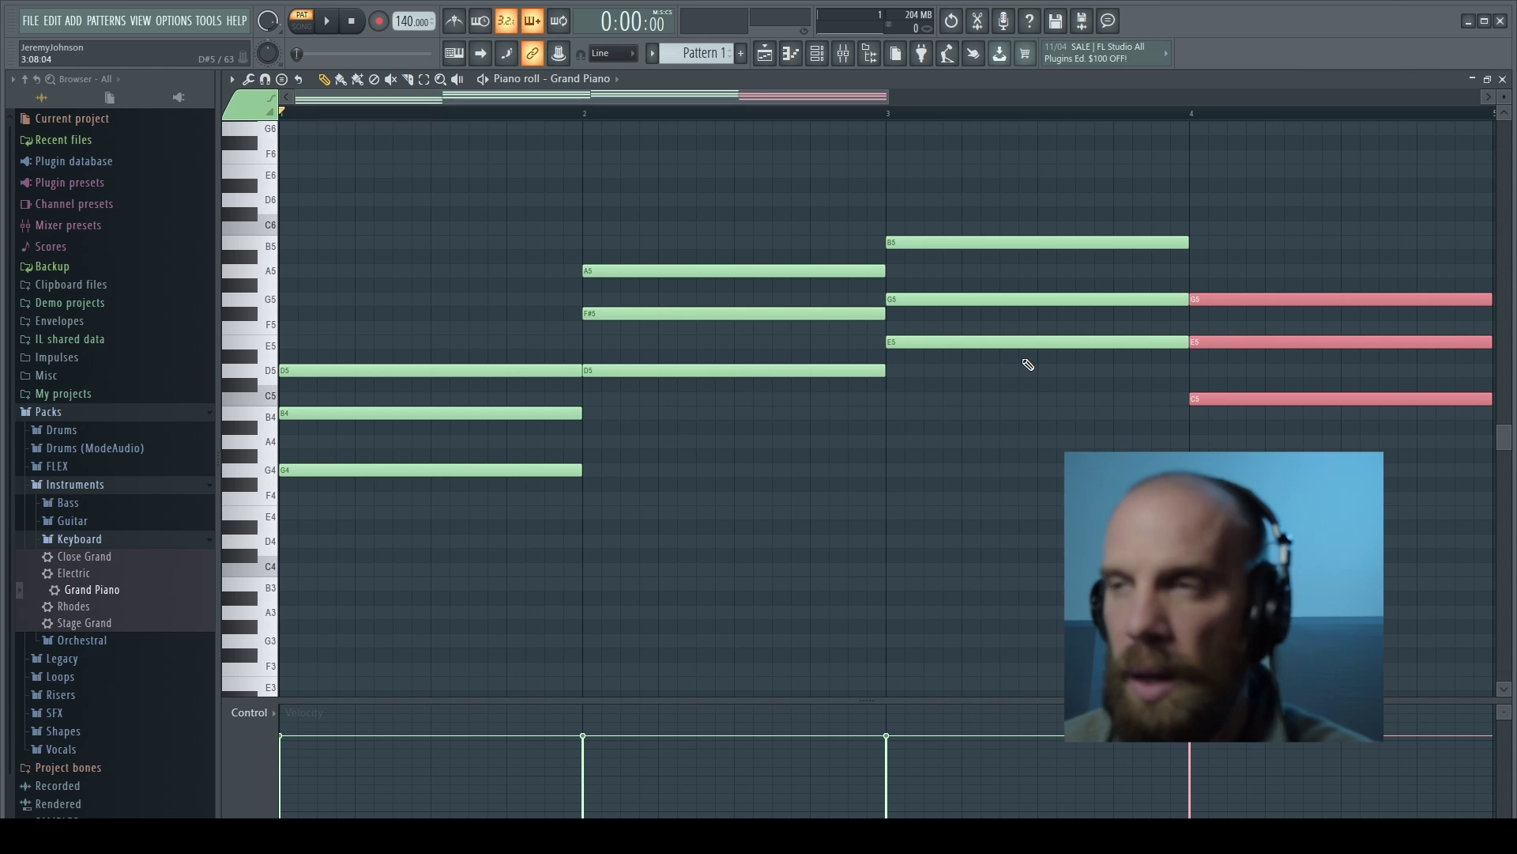
Play back the four-bar chord progression and stop it.
key(space)
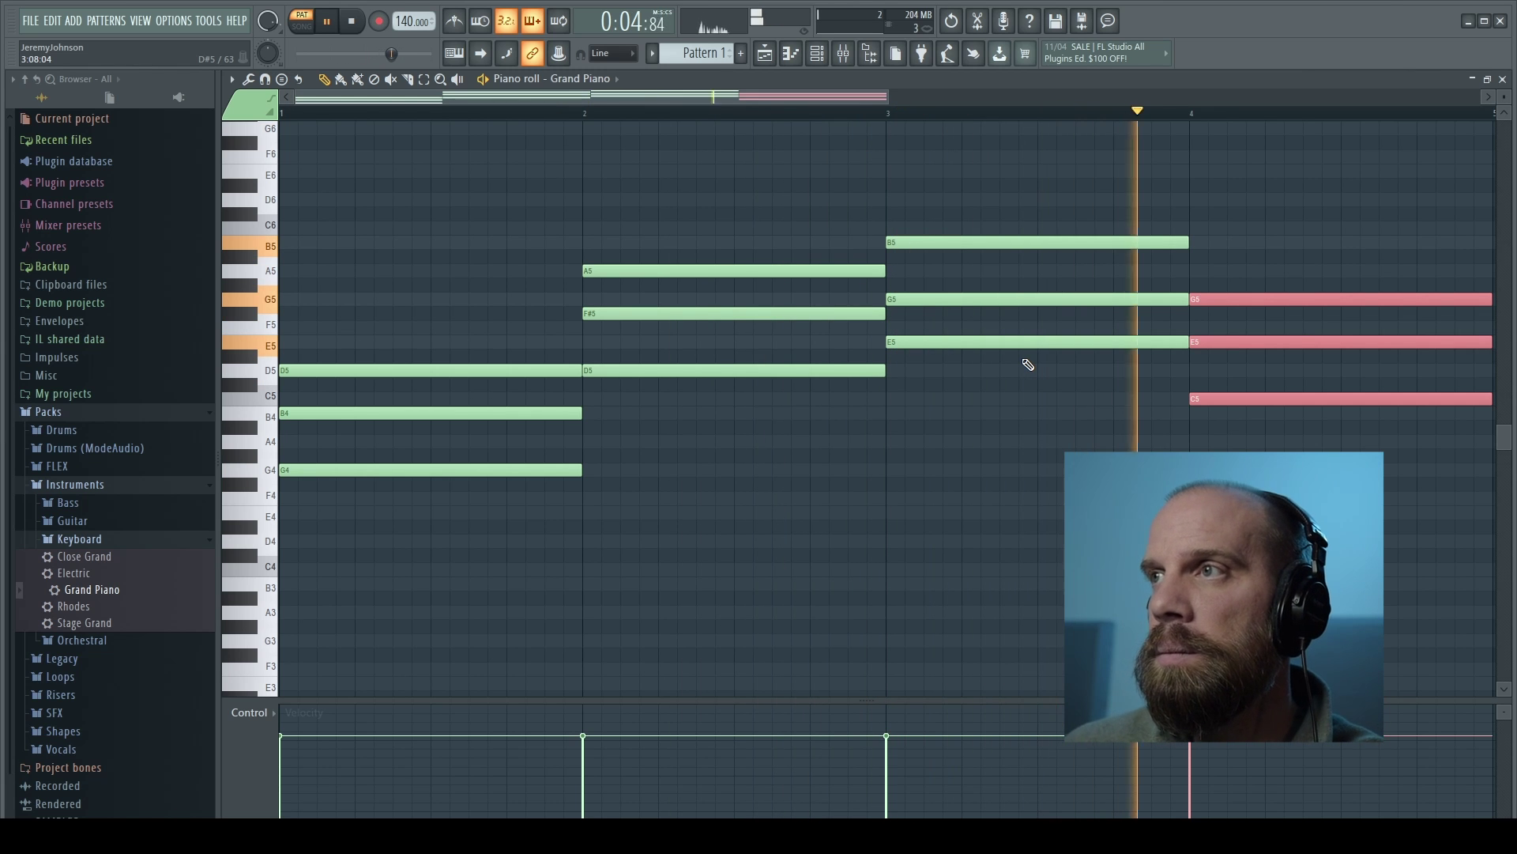
key(space)
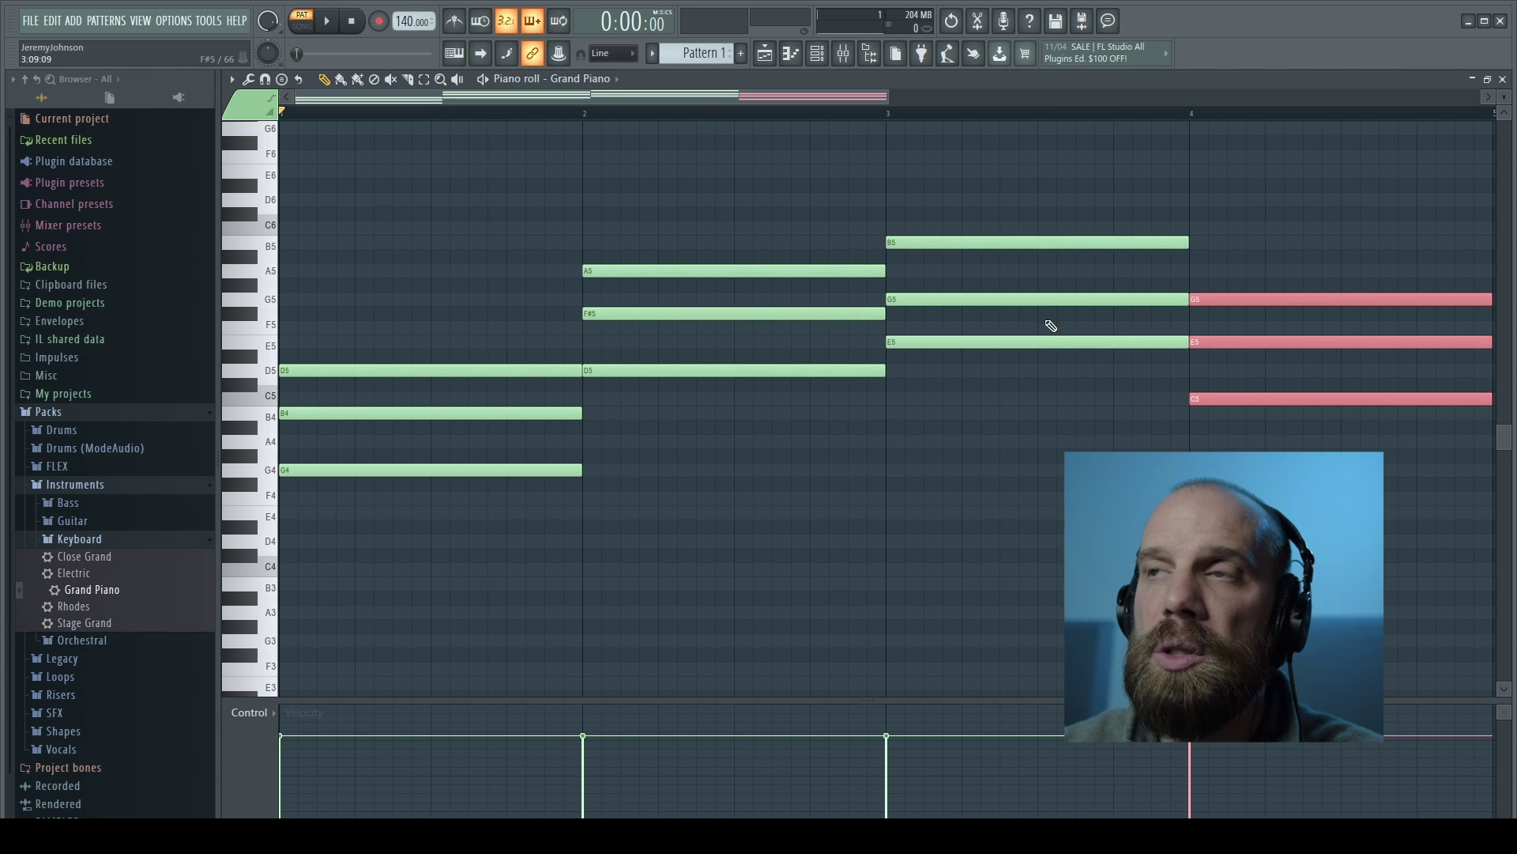
click(765, 309)
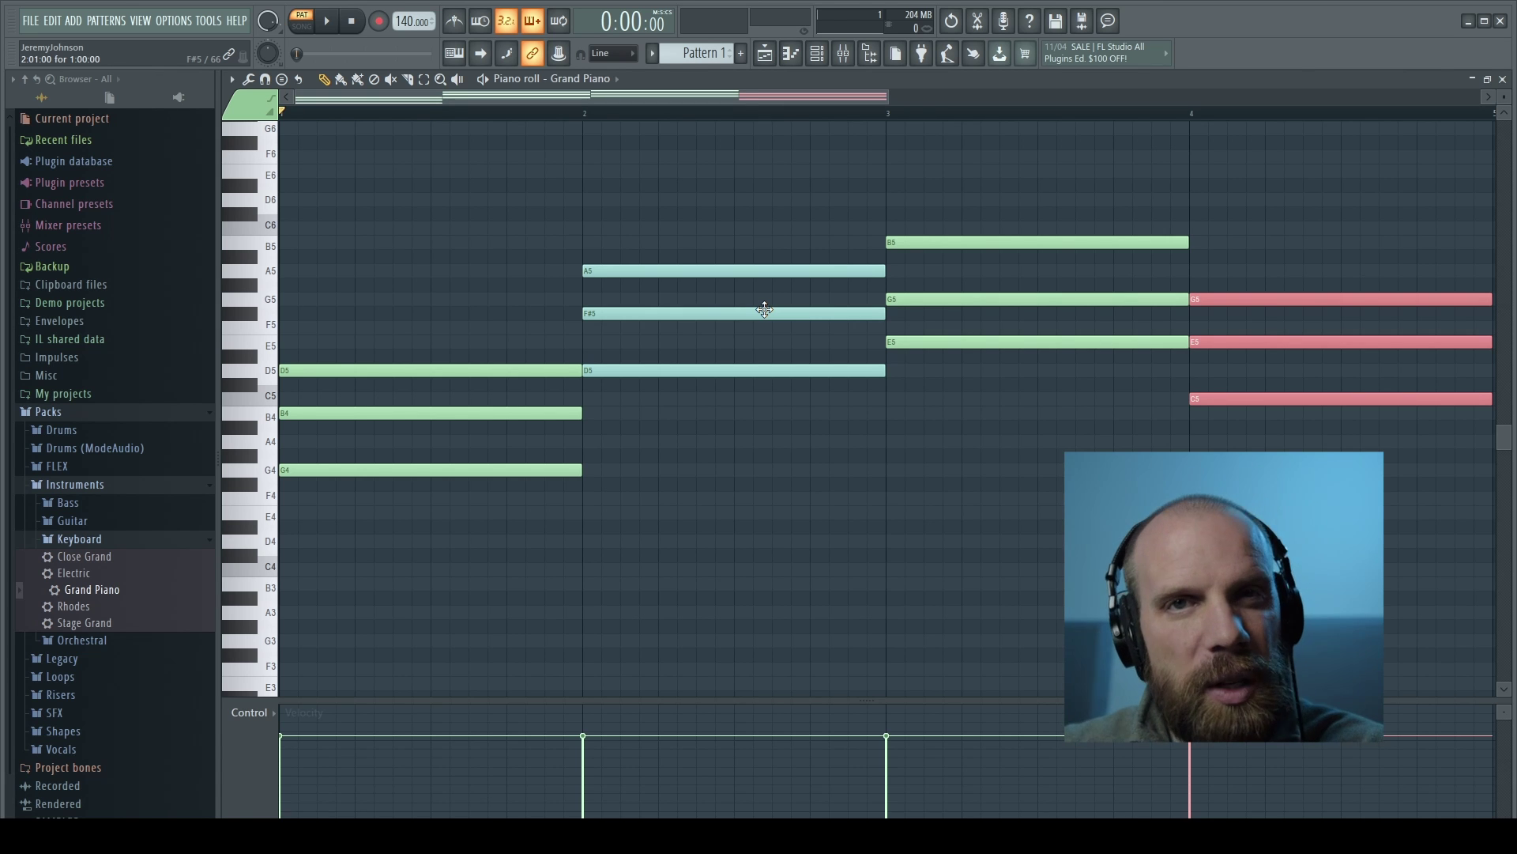
click(765, 310)
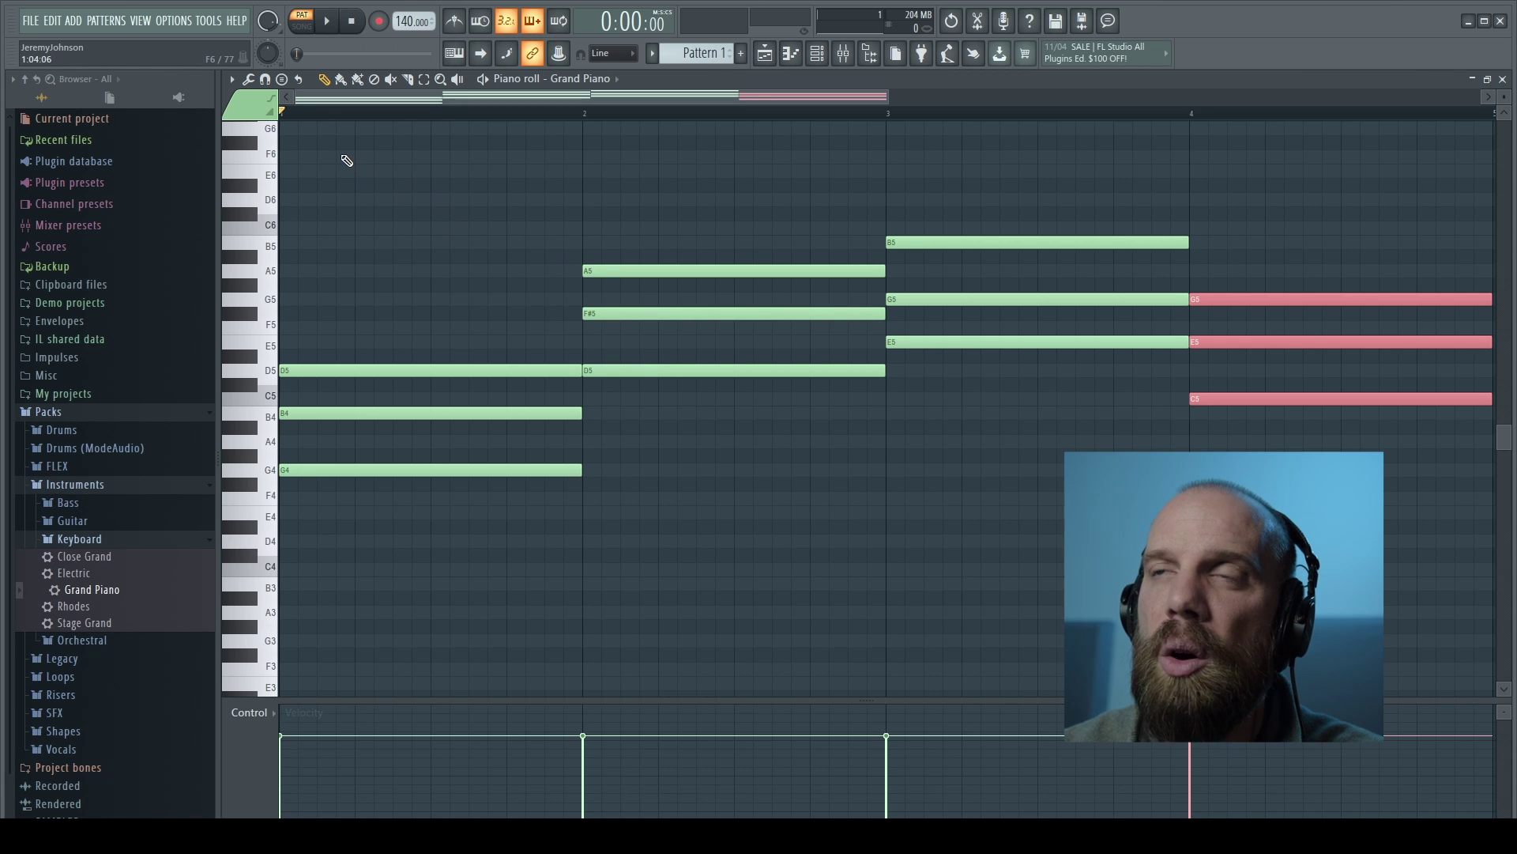
Select the notes of all four chords across the full time range and ungroup them.
drag(325, 141, 1395, 538)
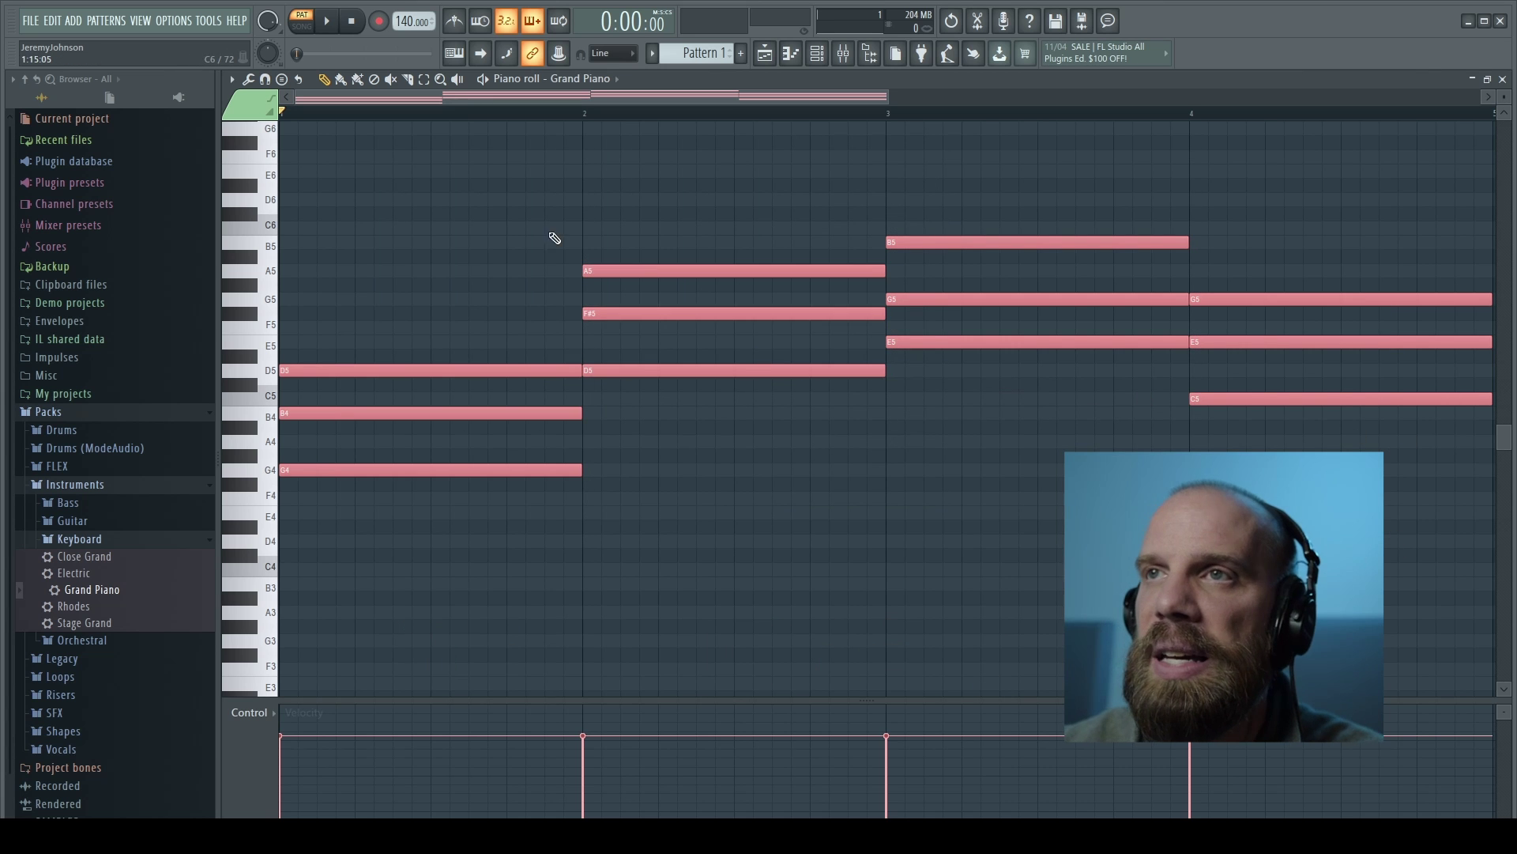
double_click(290, 113)
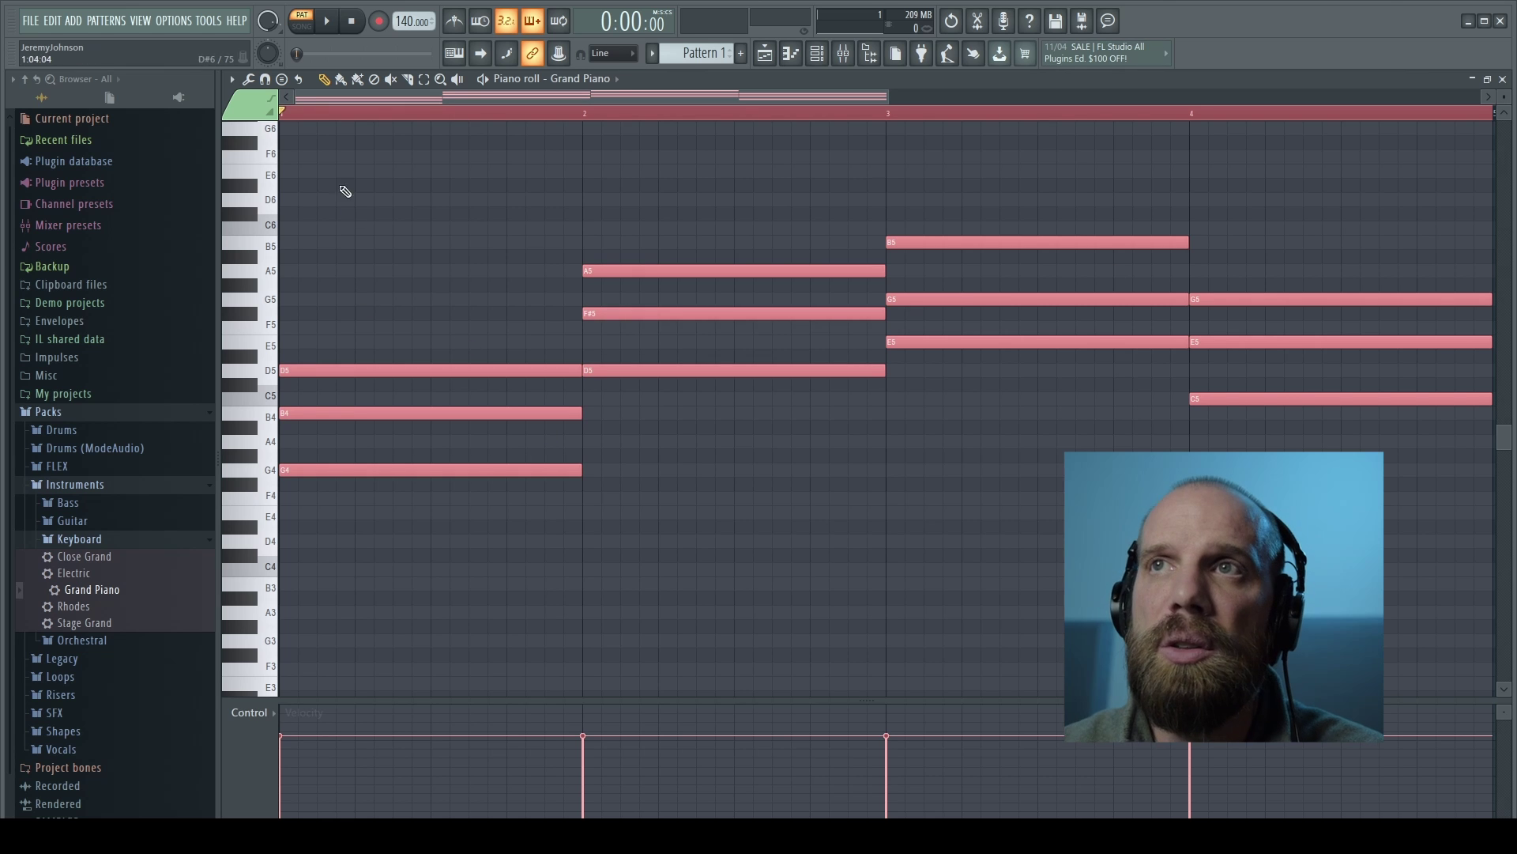
click(232, 79)
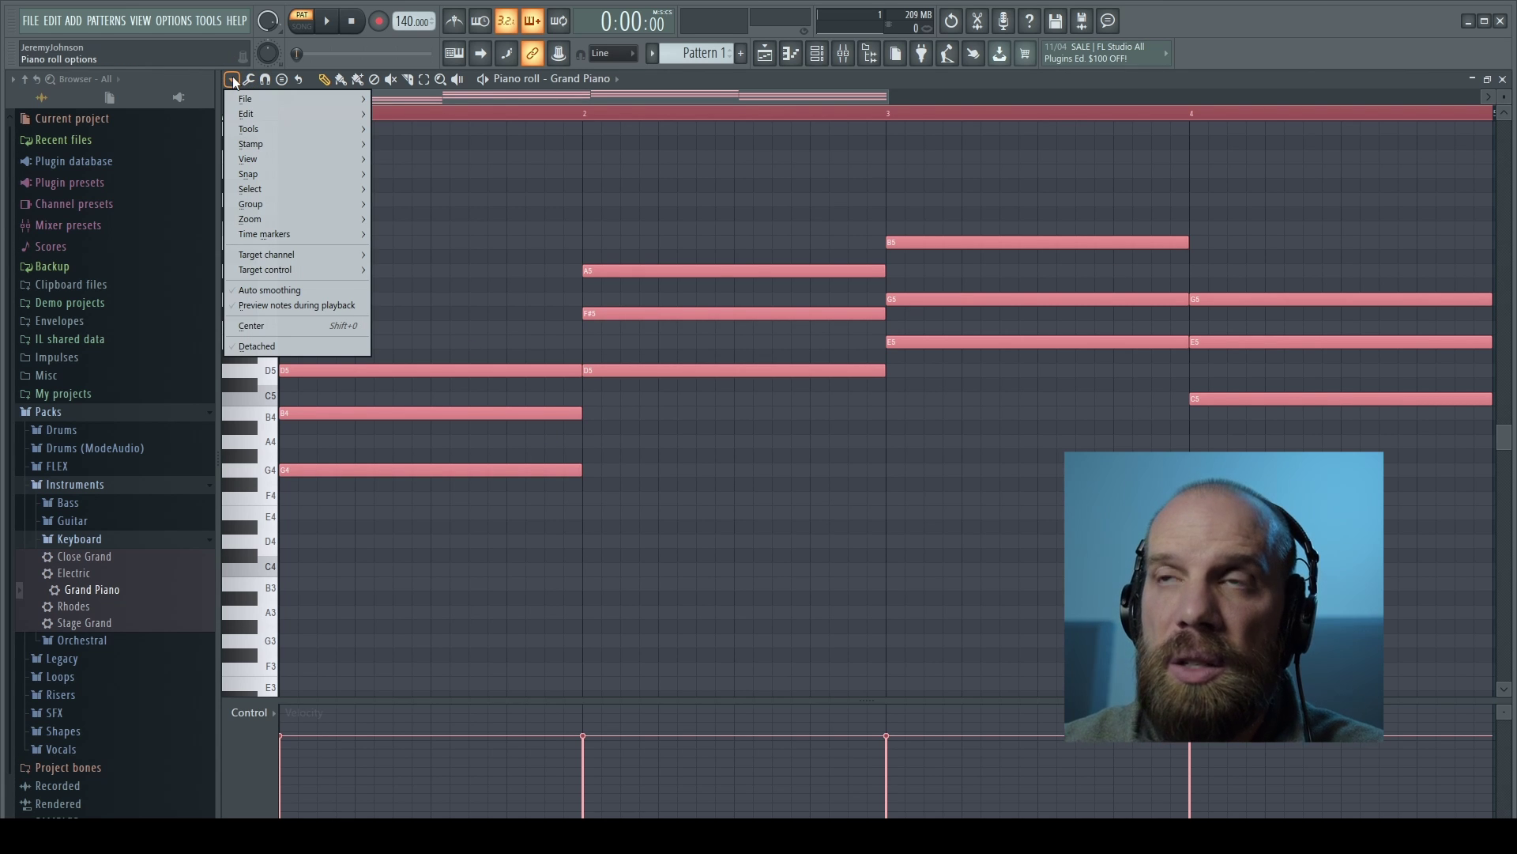
mouse_move(258, 205)
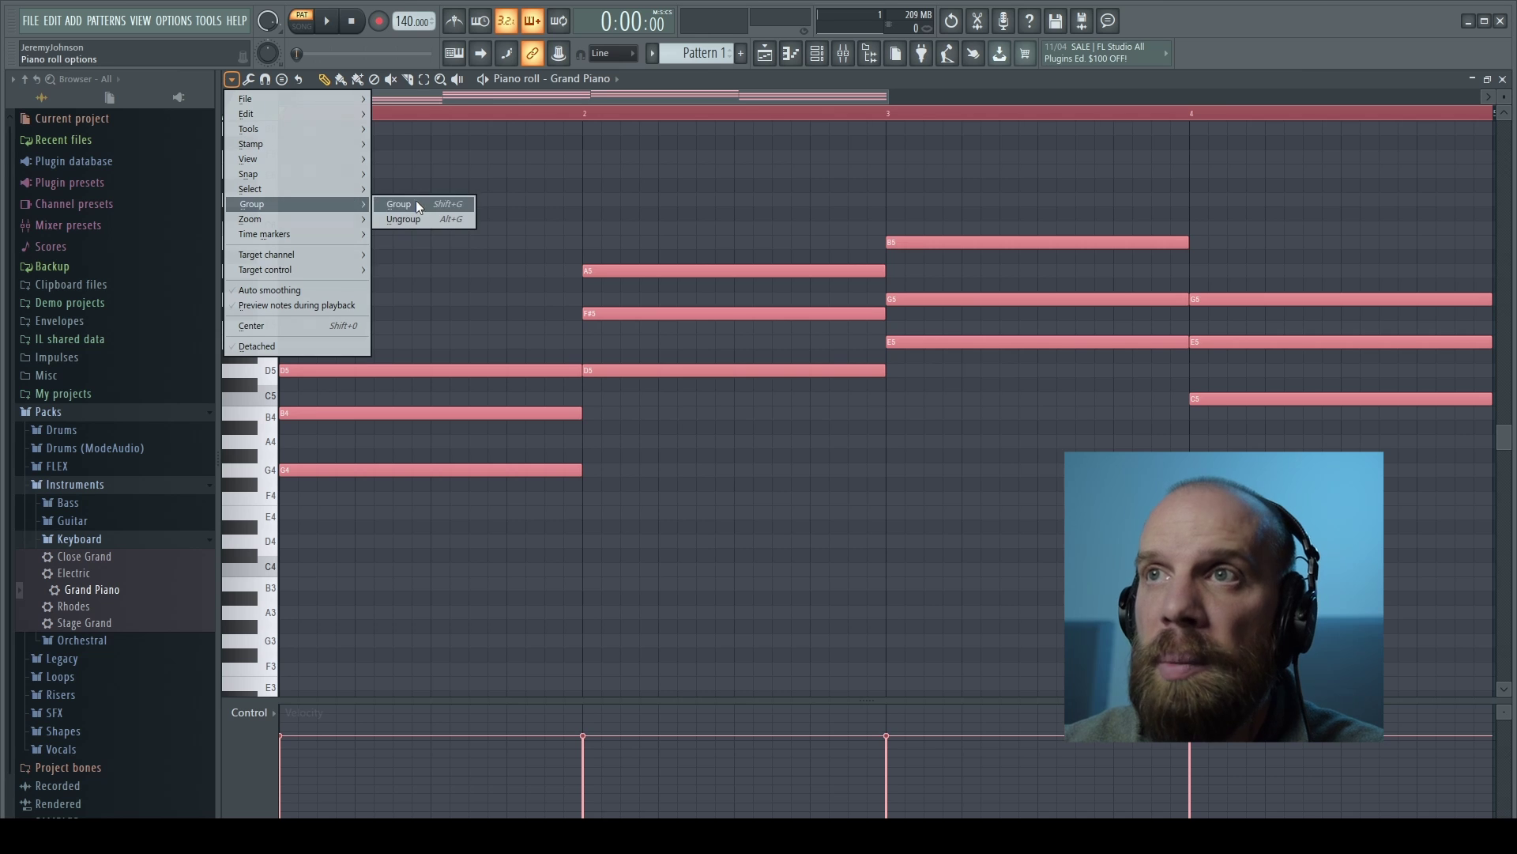
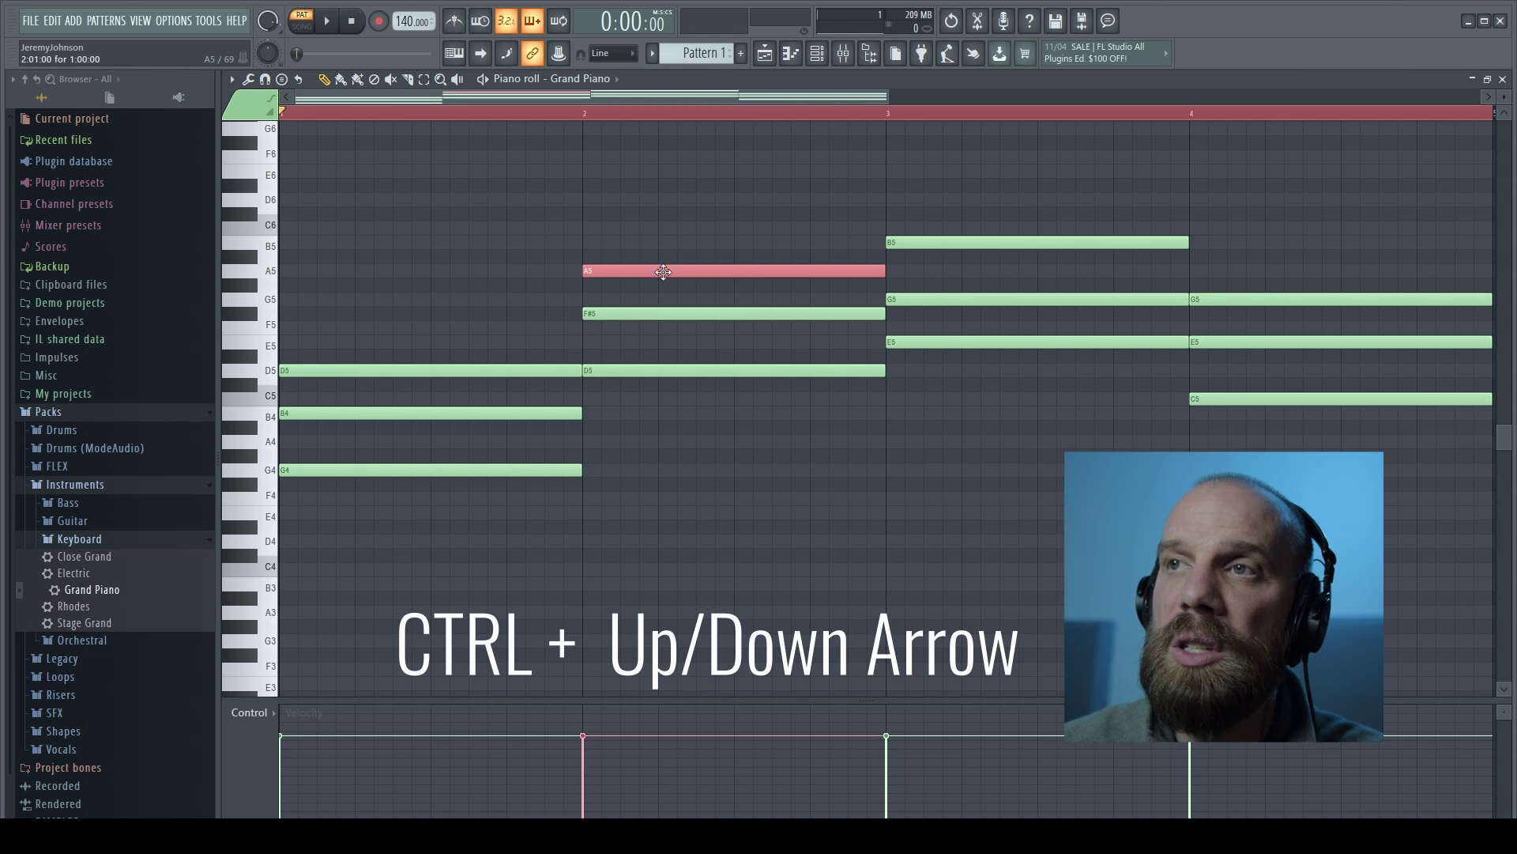
Lower the top A5 note of the D major chord in bar 2 by one octave to A4.
key(ctrl+Down)
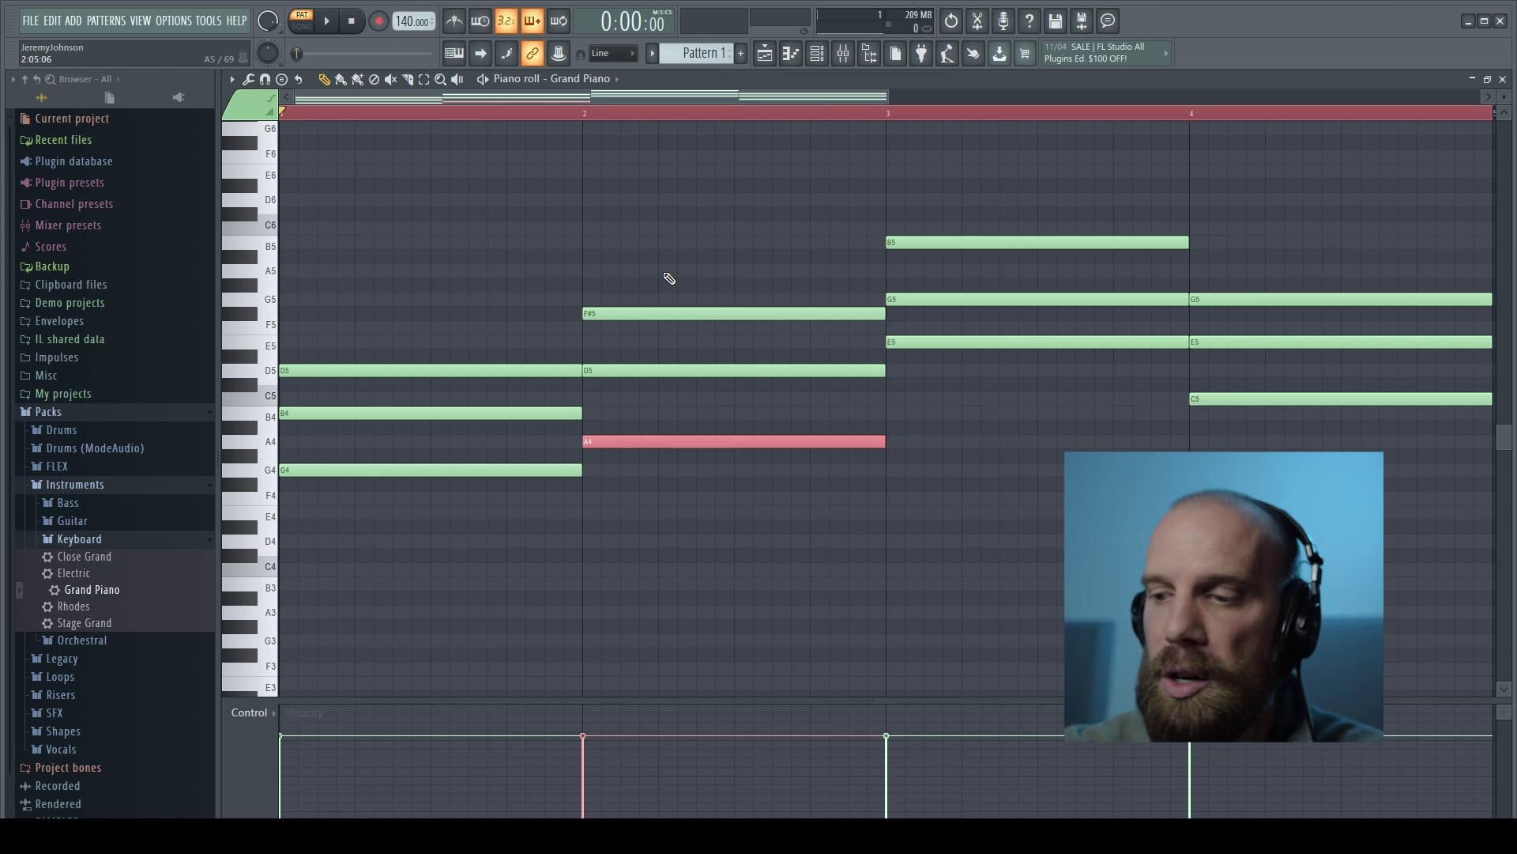
key(ctrl+Up)
scroll(711, 265, up, 2)
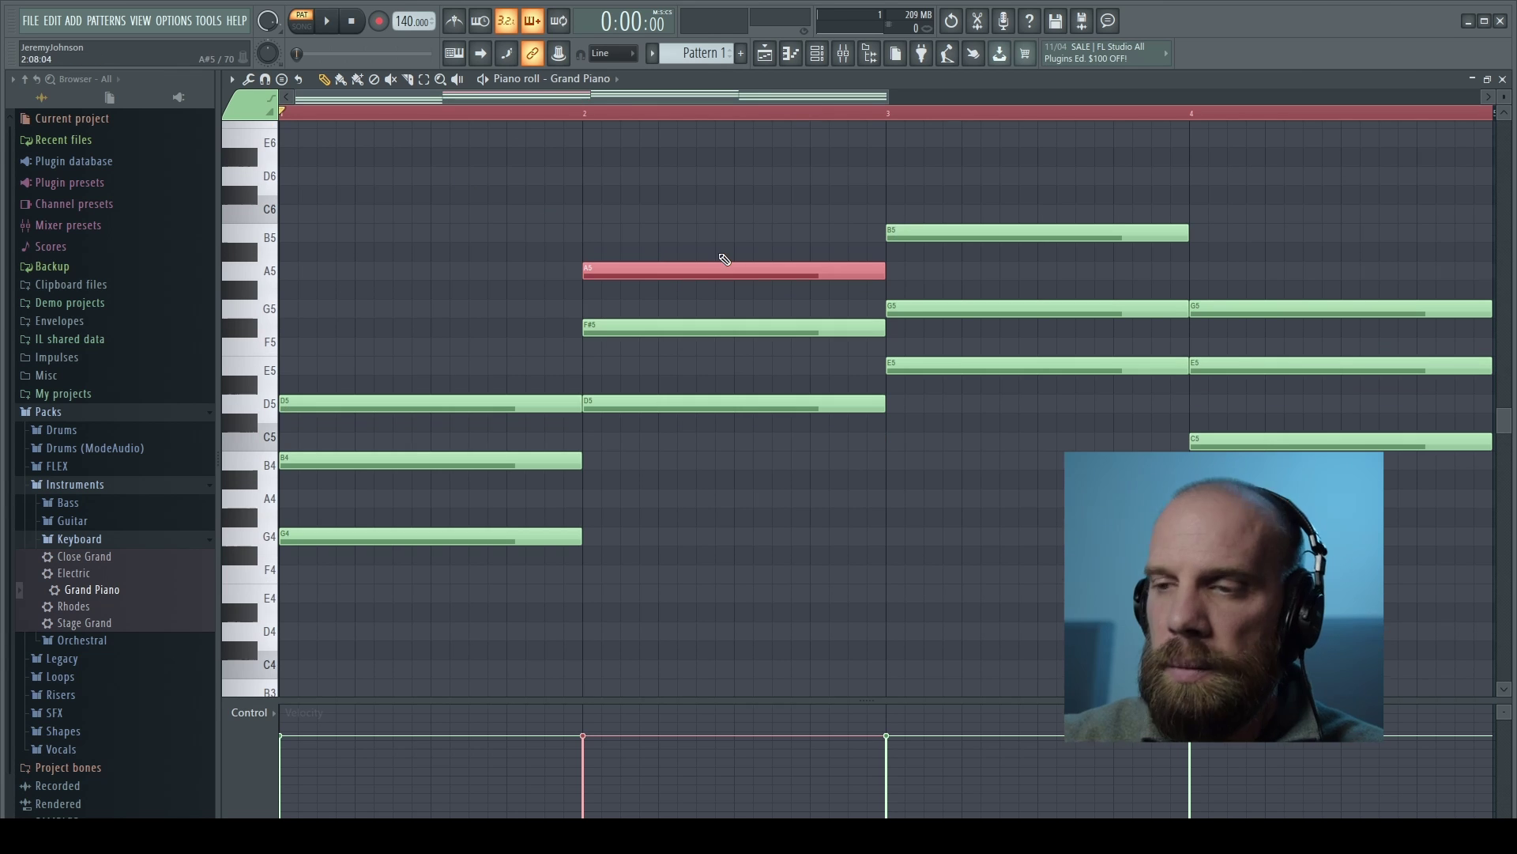
key(ctrl+Down)
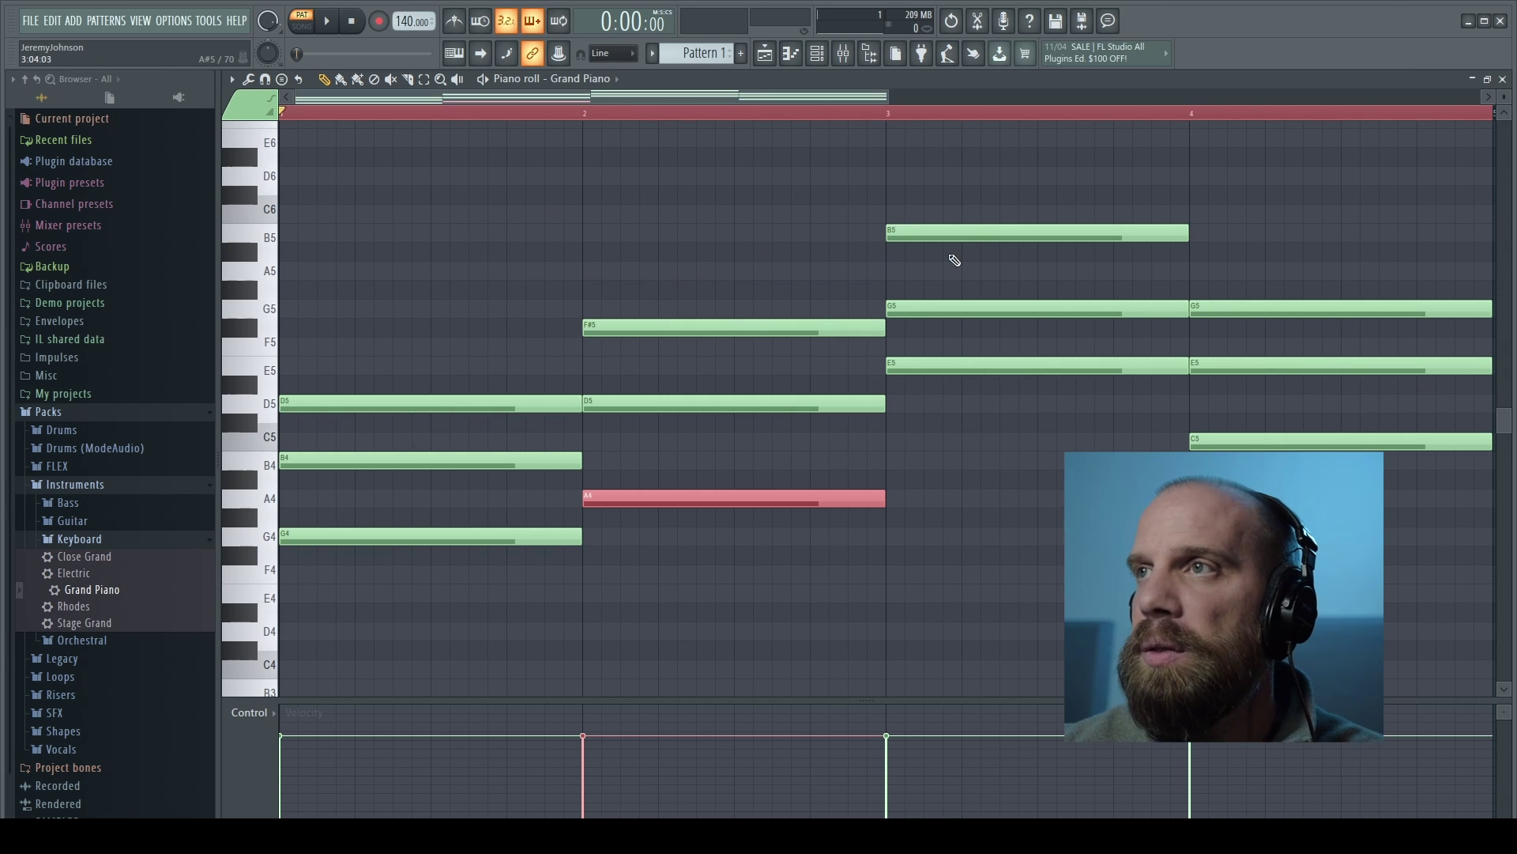
Lower the top B5 note of the E minor chord in bar 3 by one octave to B4 and play back the progression.
click(975, 236)
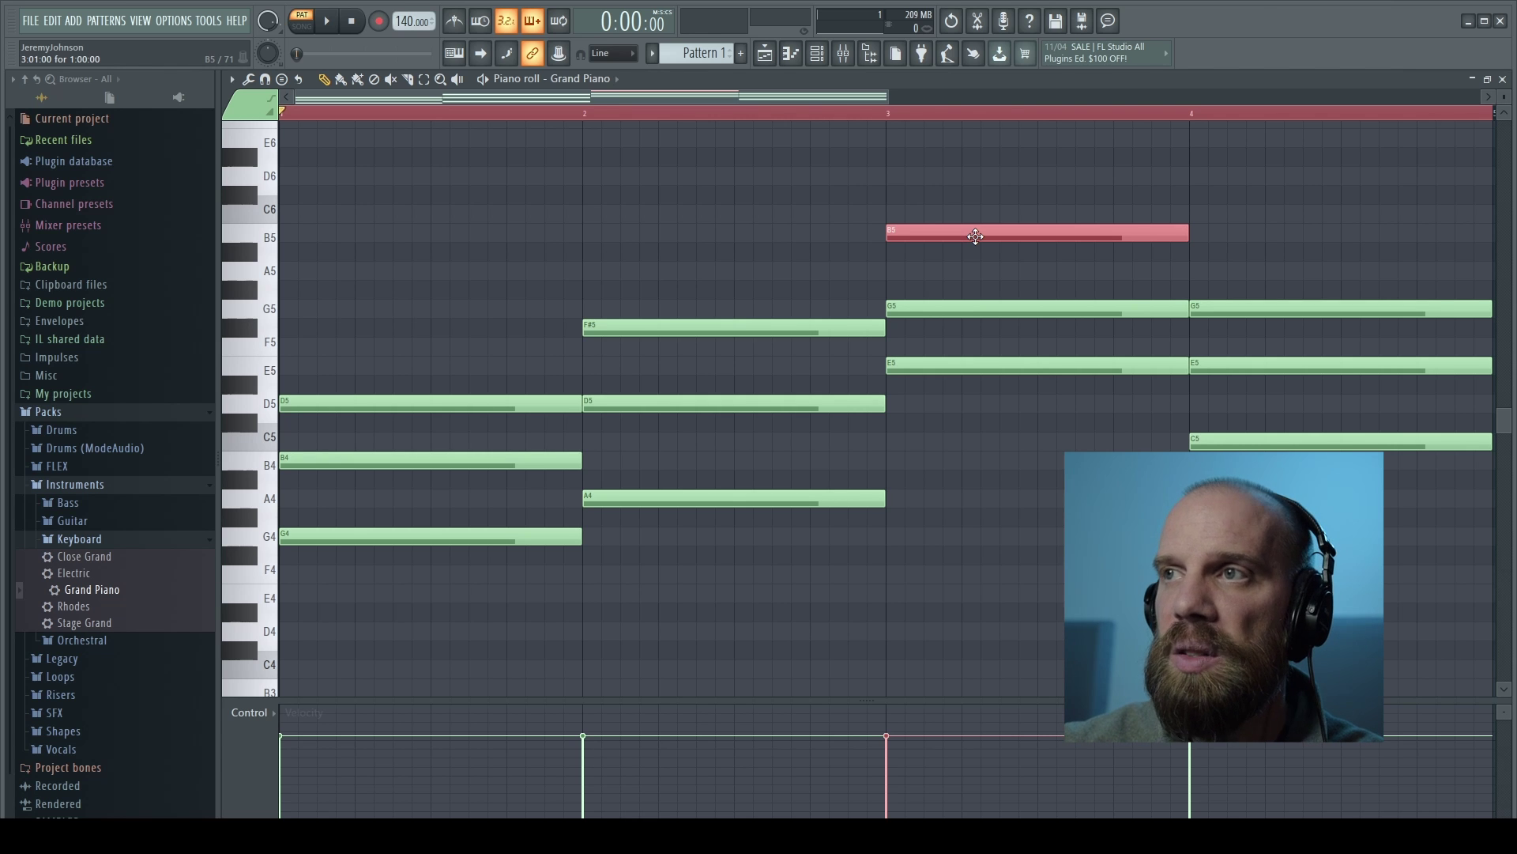
key(ctrl+Down)
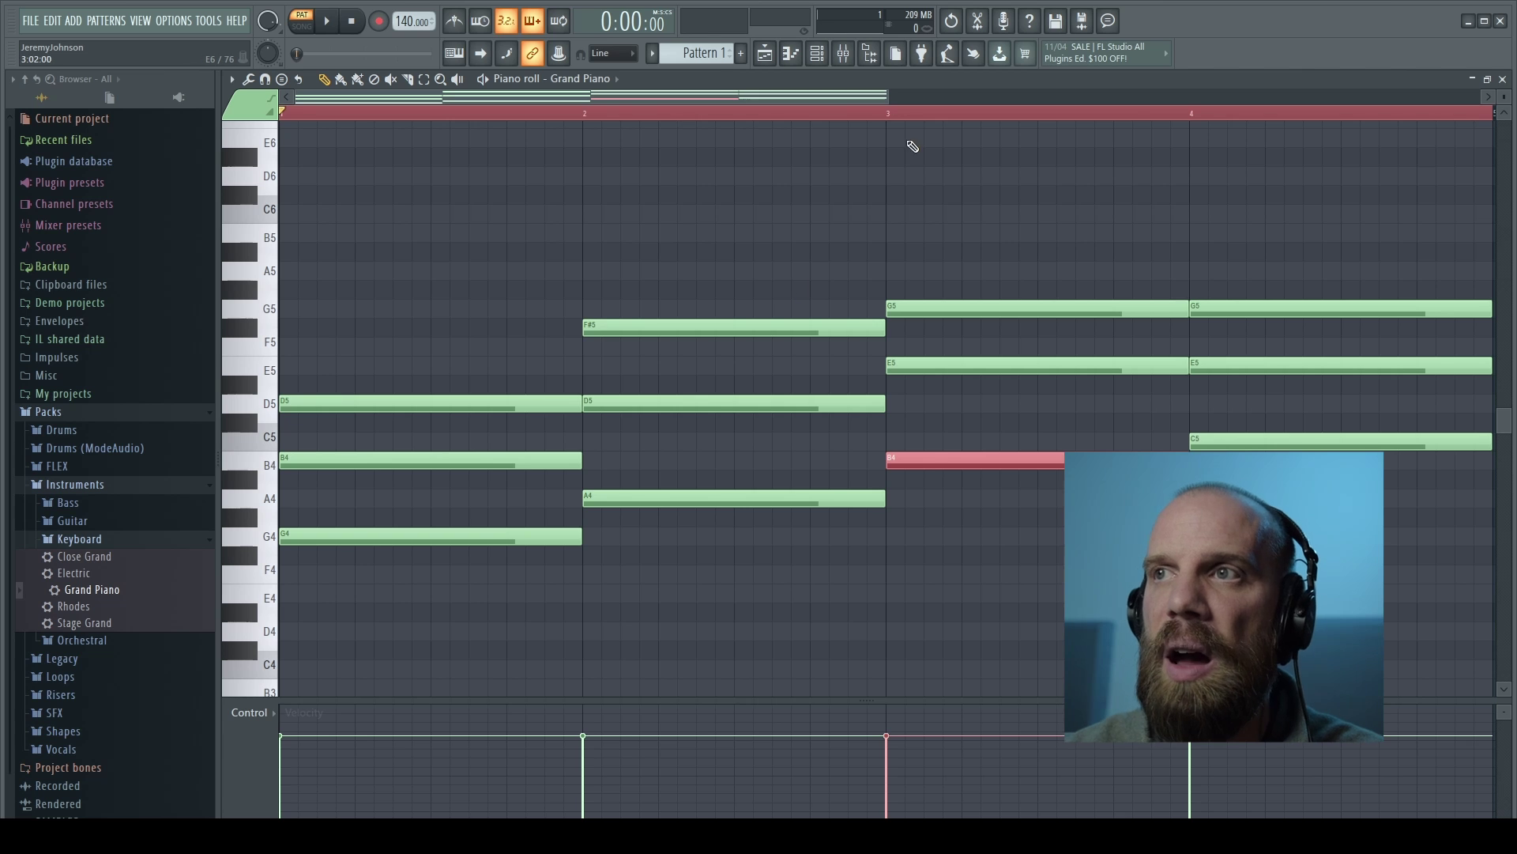
key(space)
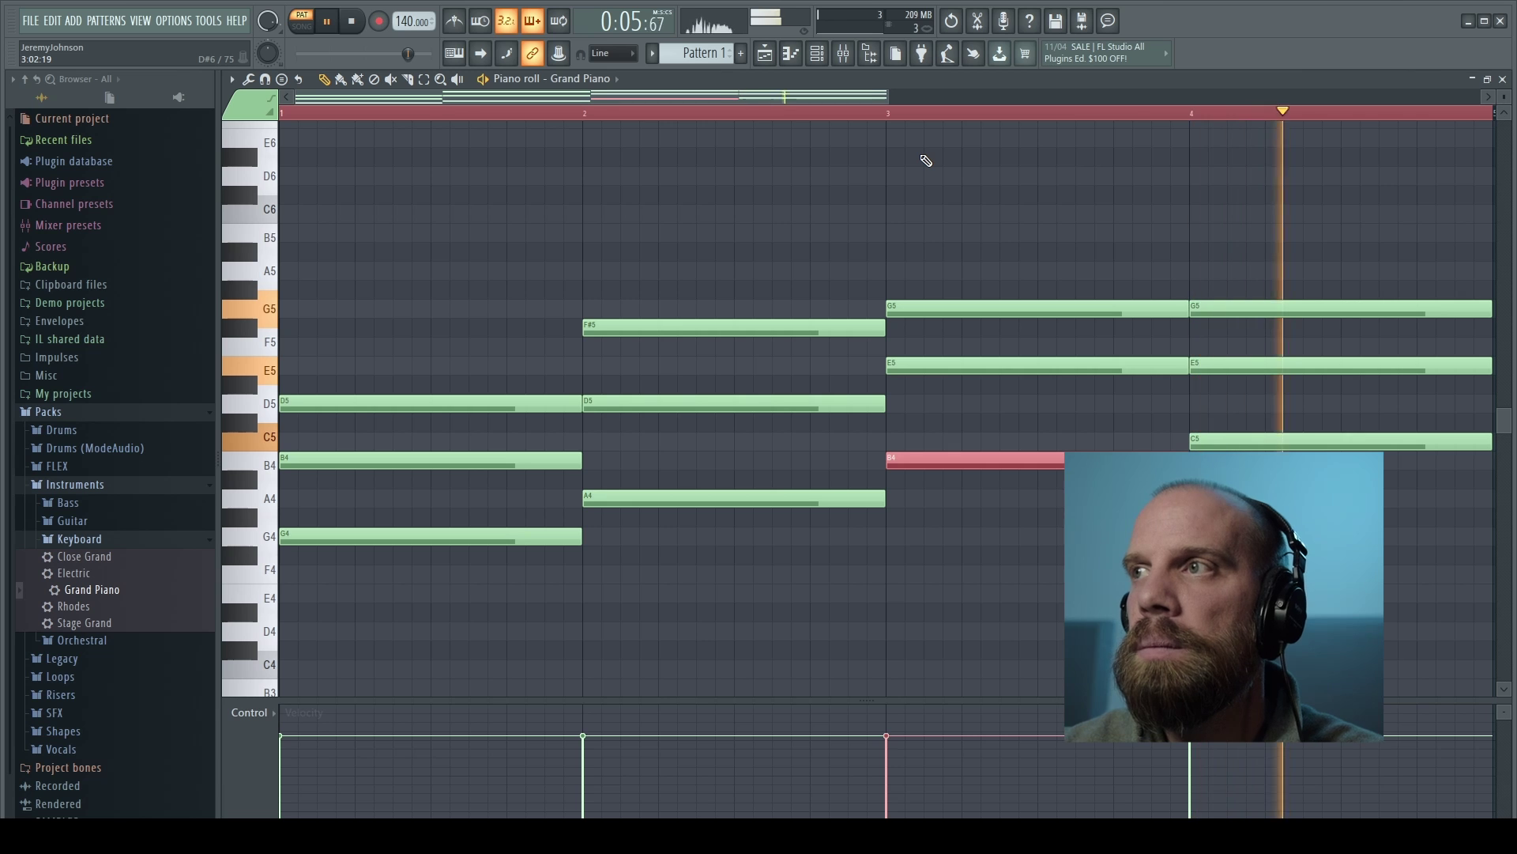
key(space)
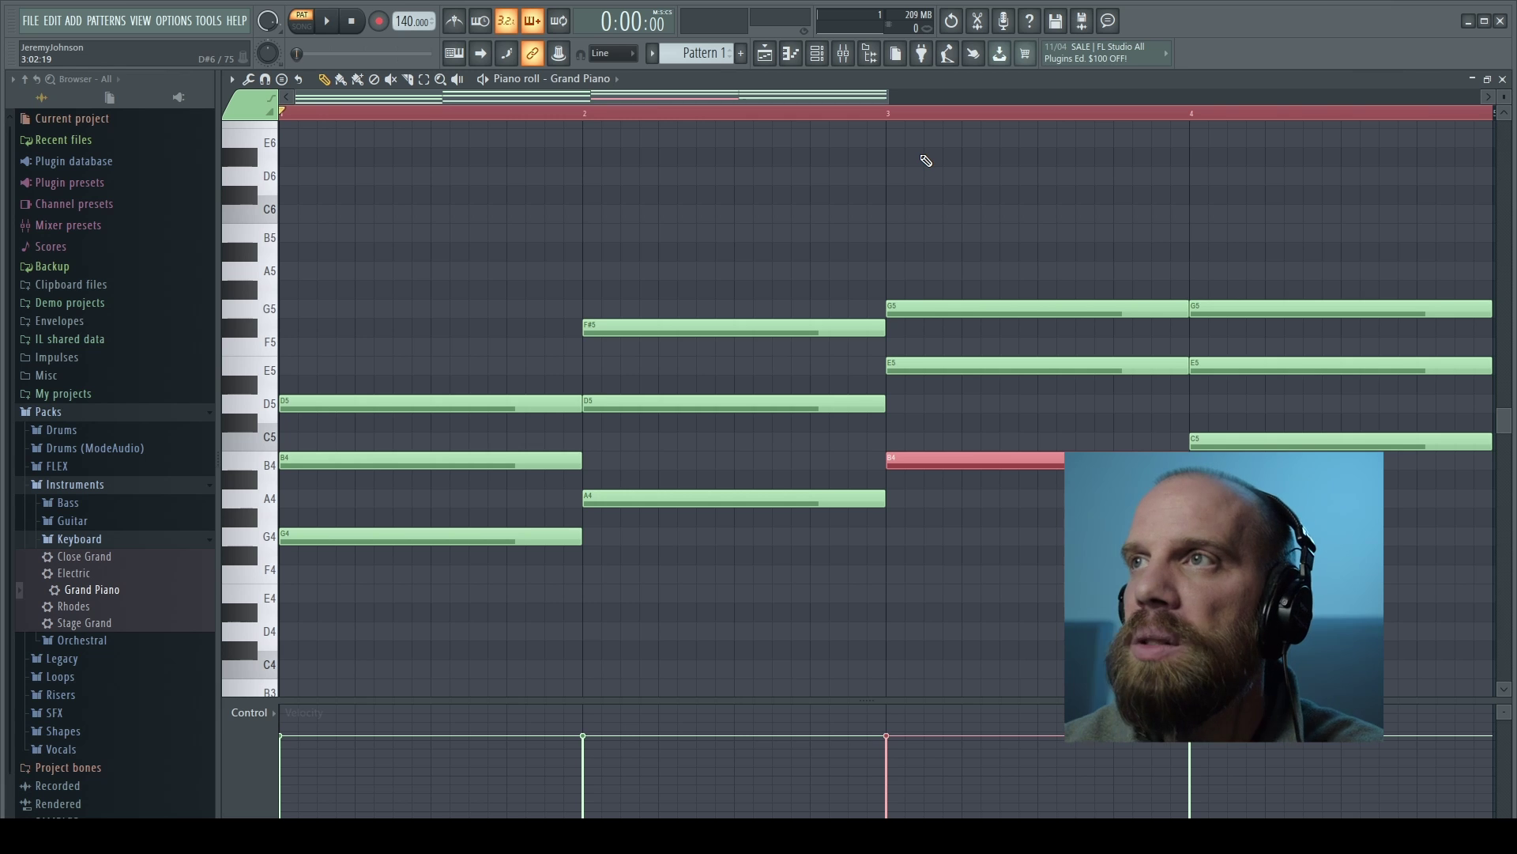
Close the piano roll and create a new pattern named "chorus".
click(1504, 79)
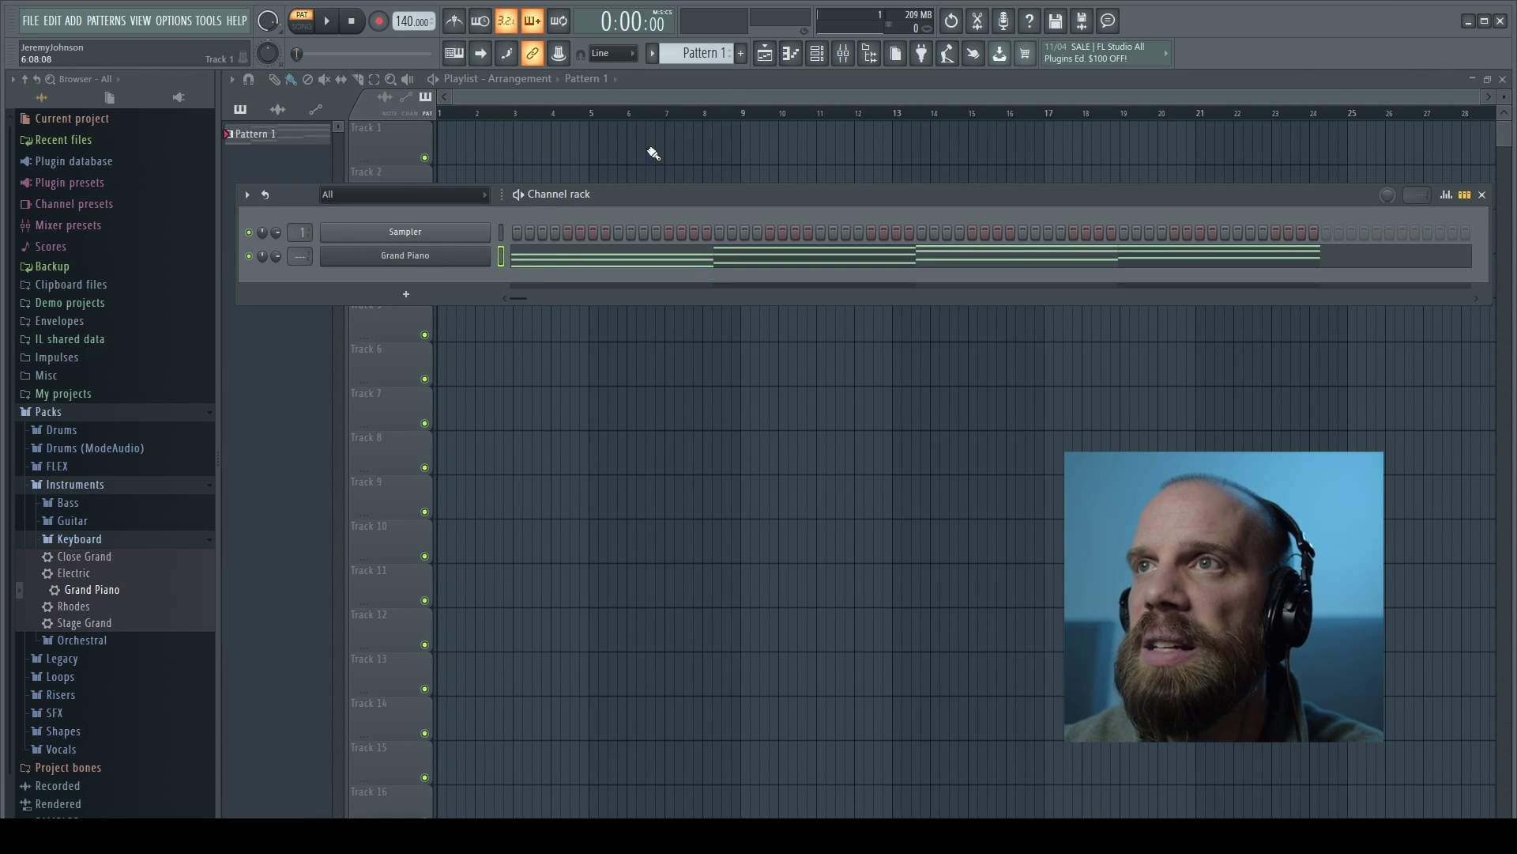
click(743, 56)
text(chorus)
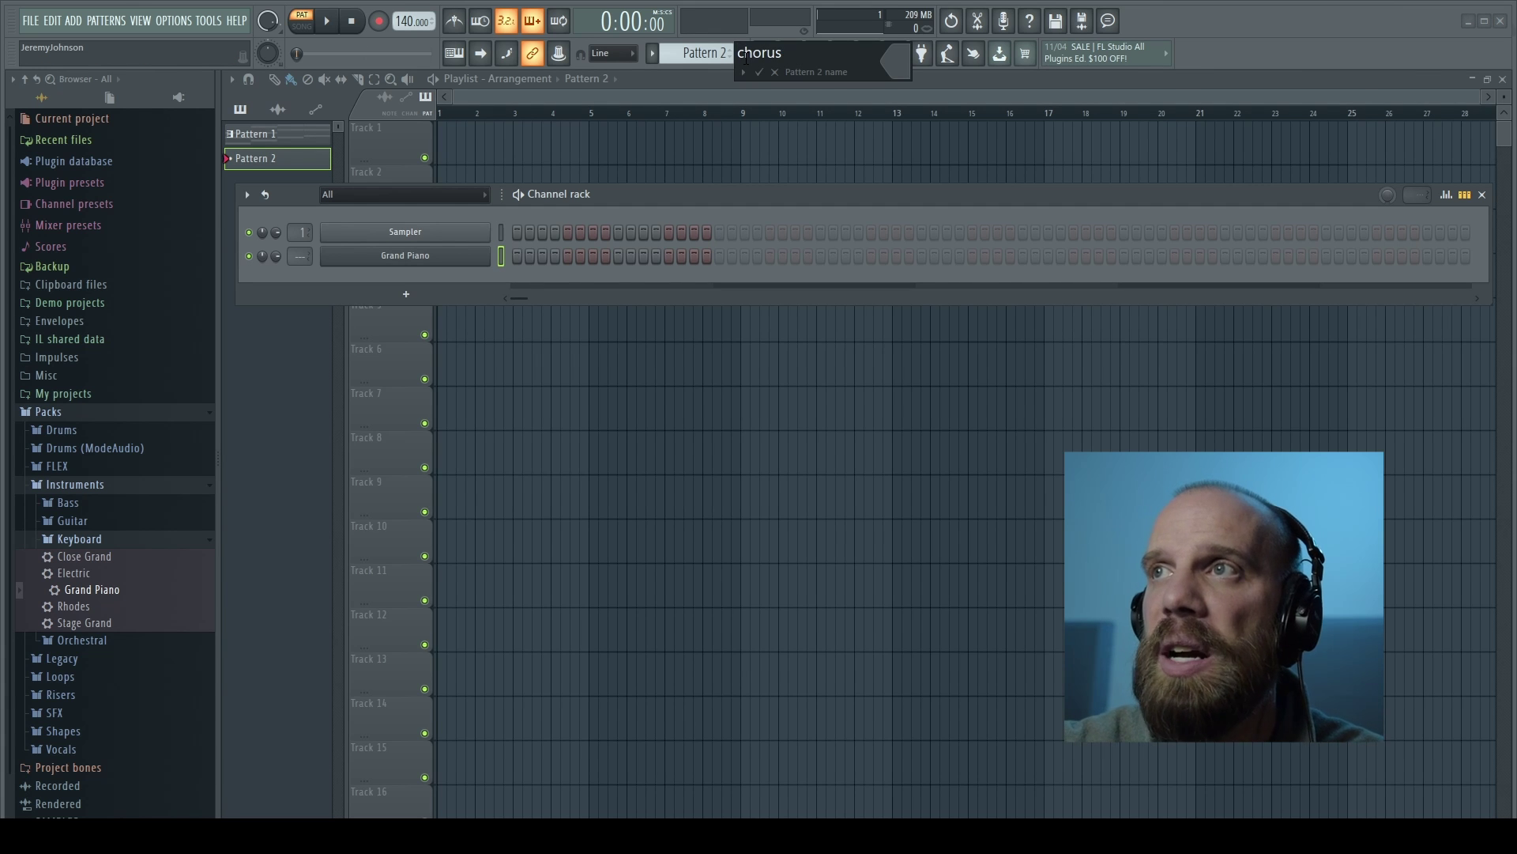
key(Return)
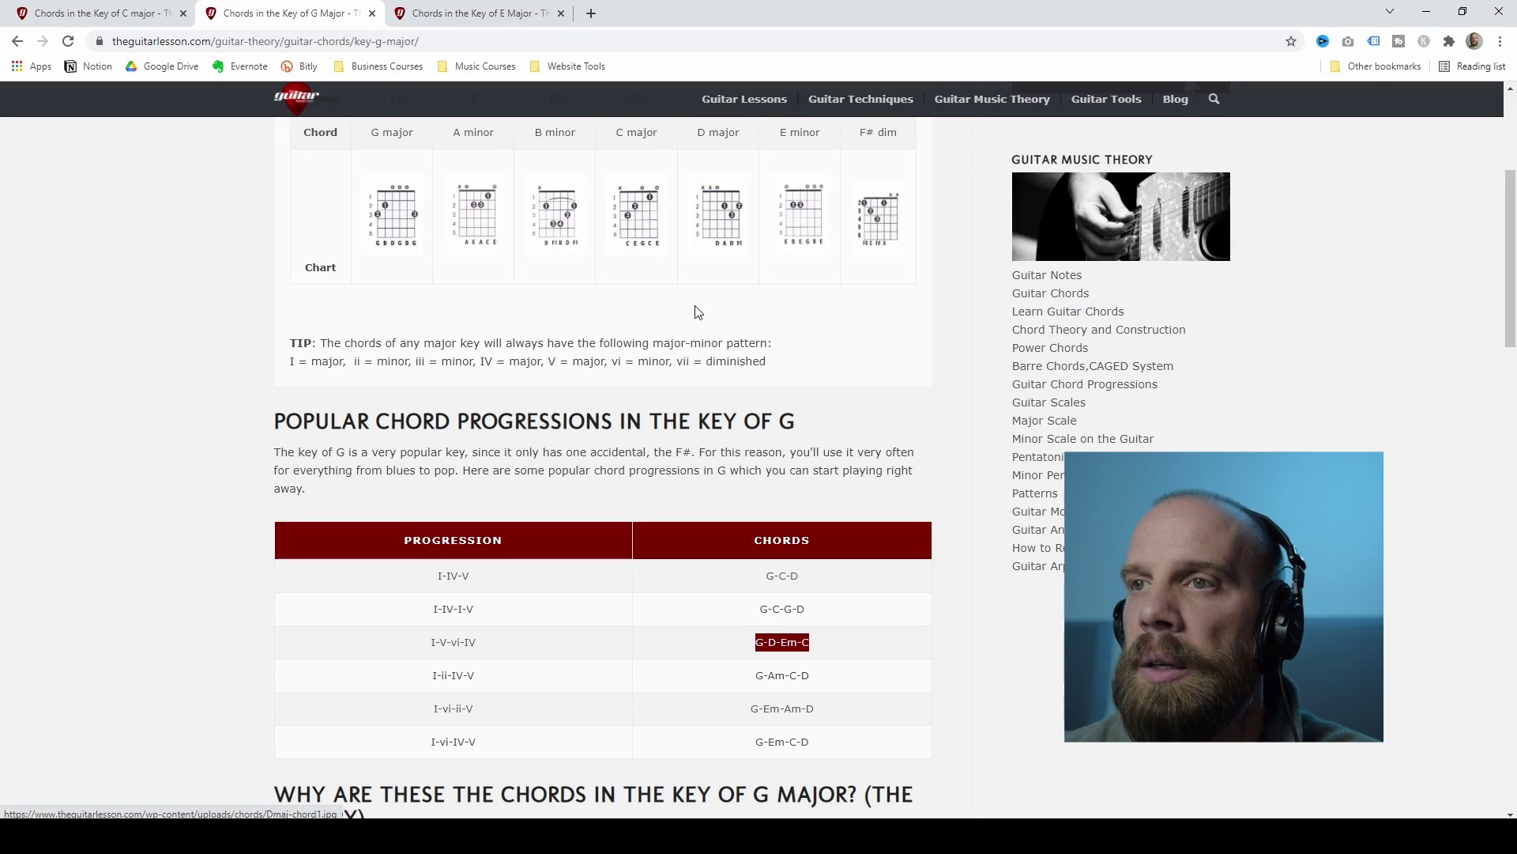
Highlight the G-C-D (I-IV-V) progression in the browser's key of G chord table and return to FL Studio.
scroll(694, 320, down, 1)
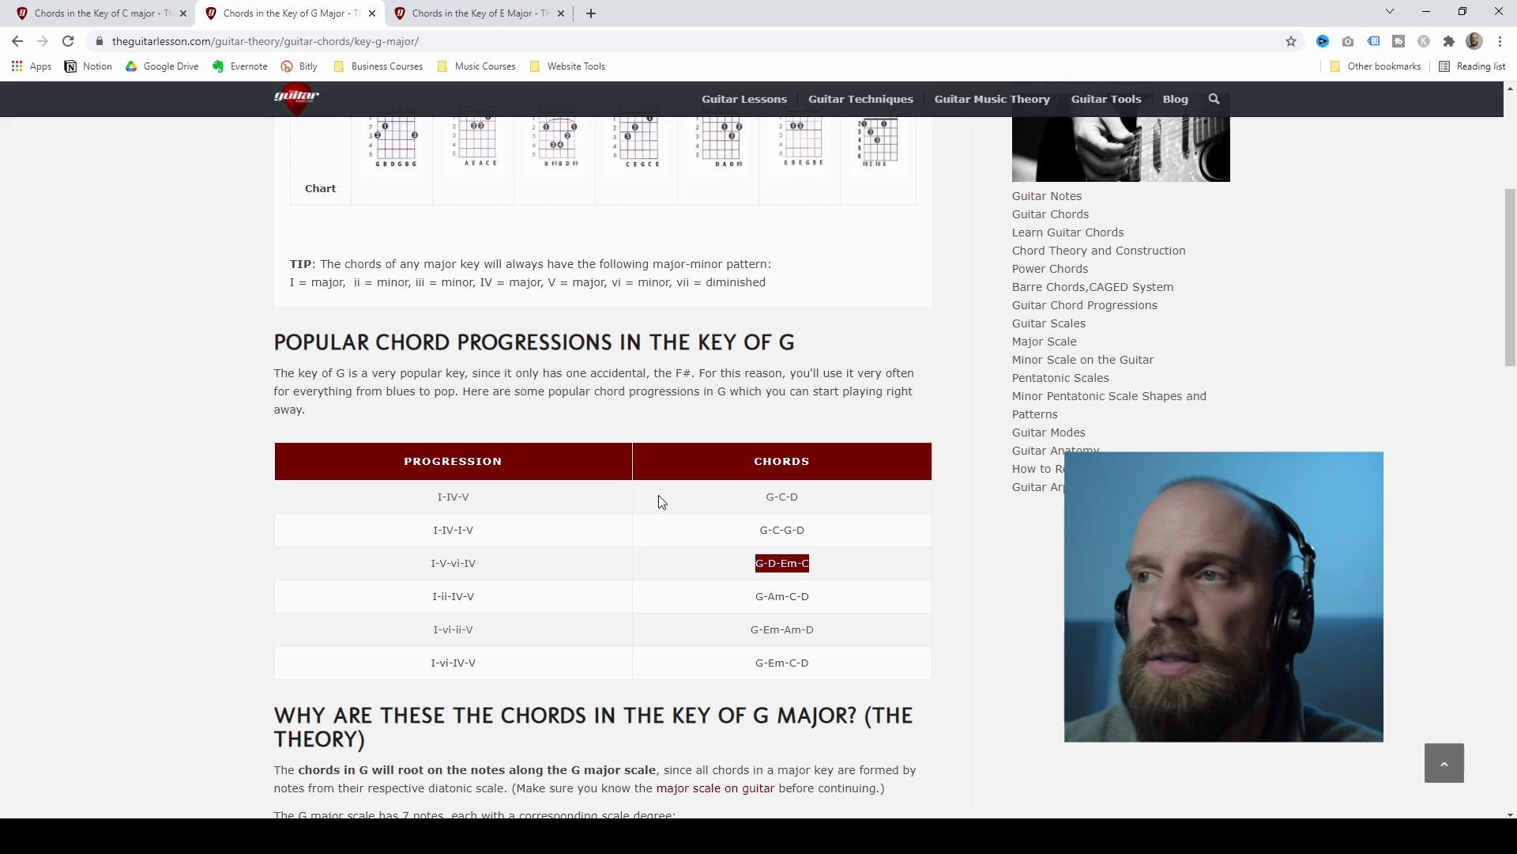
drag(766, 495, 804, 492)
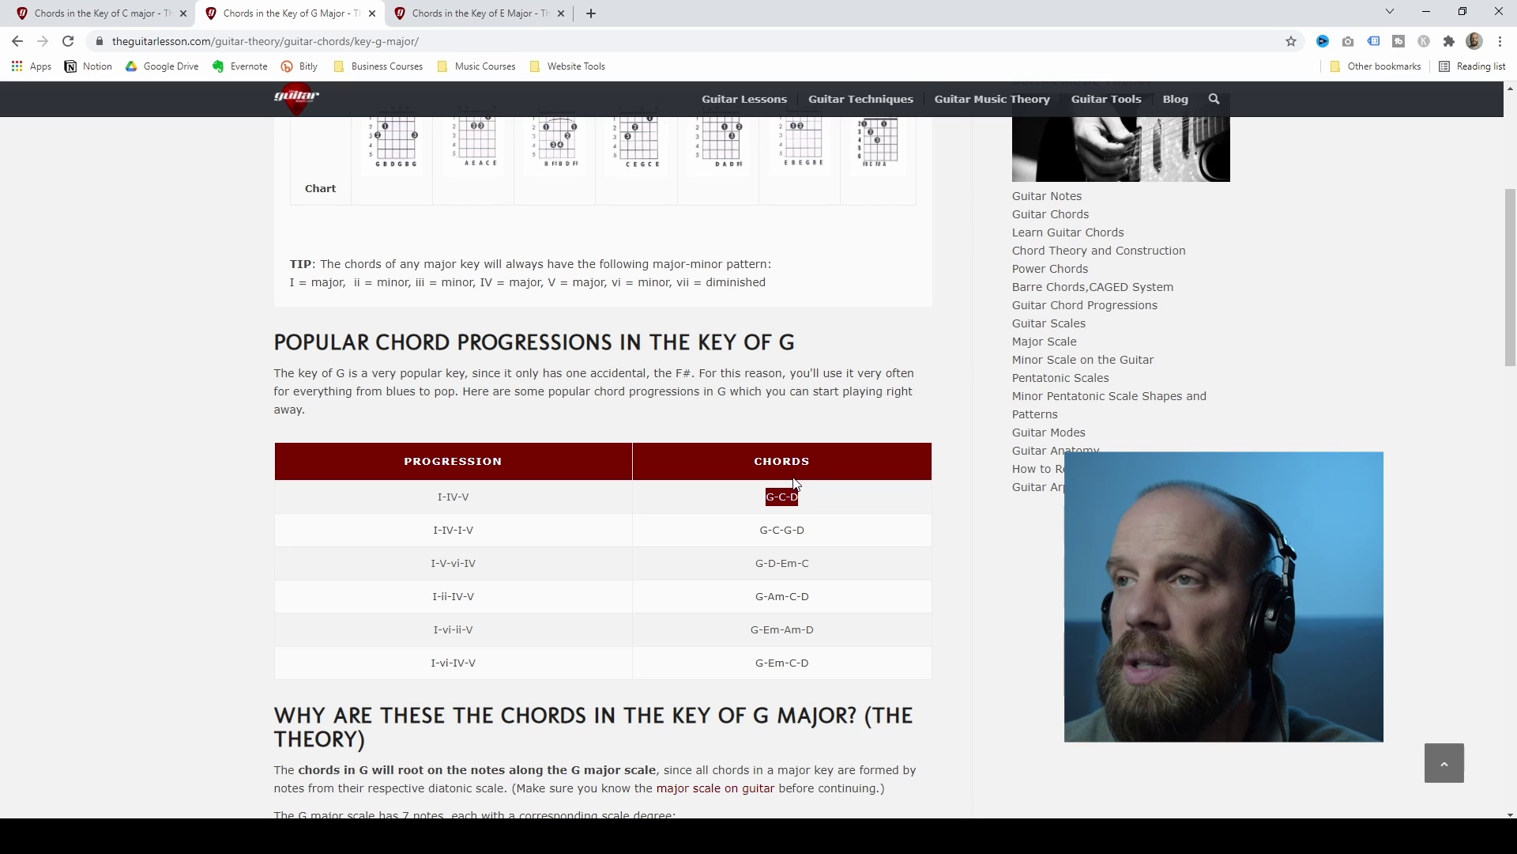
key(alt+Tab)
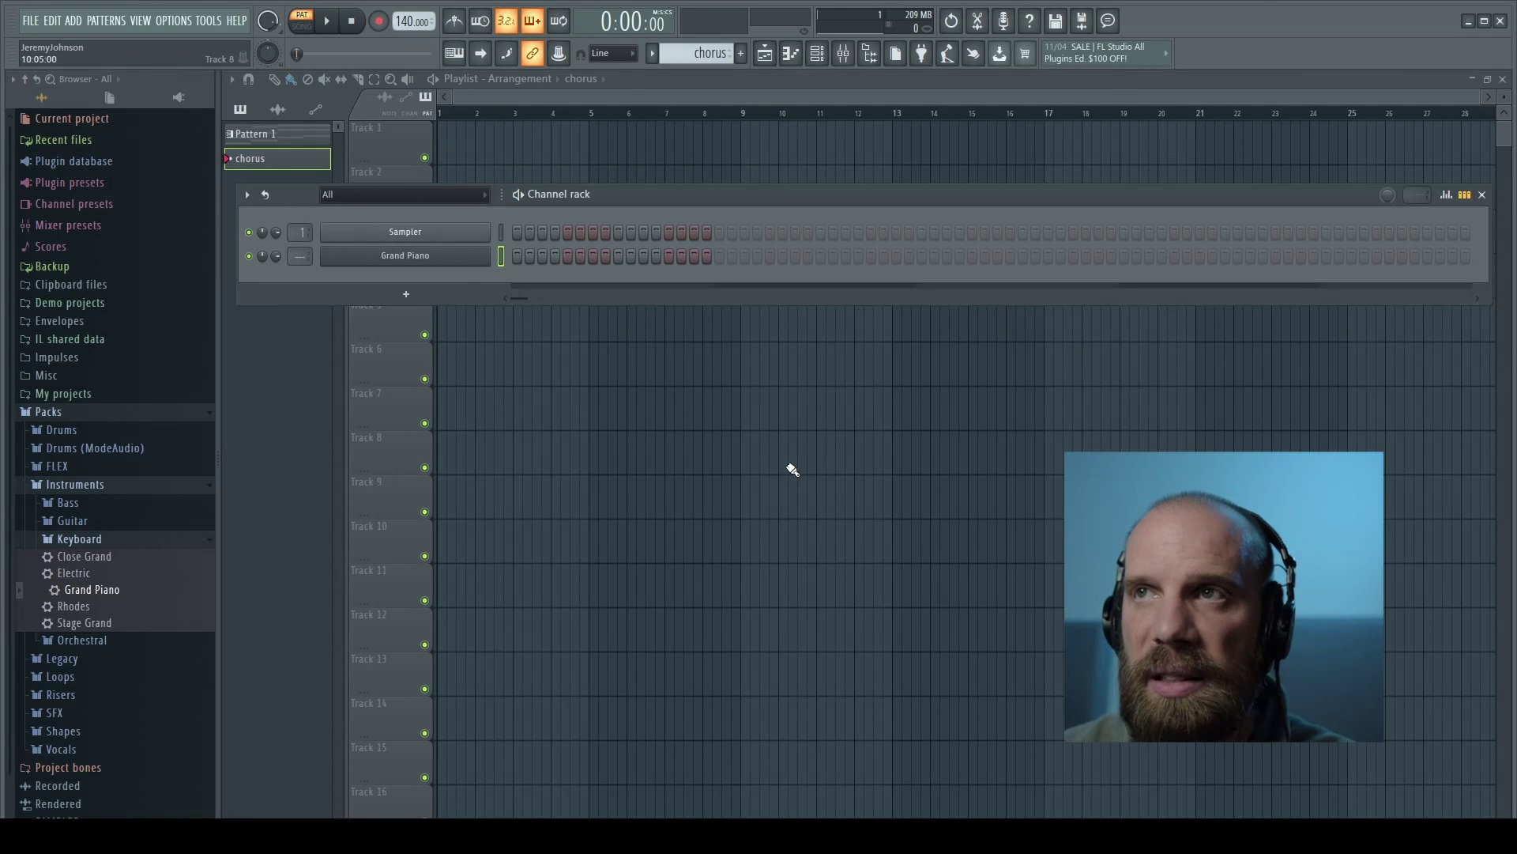
Open the Grand Piano's piano roll for the chorus pattern and stamp a one-bar G major chord rooted on G5 at bar 1.
right_click(444, 261)
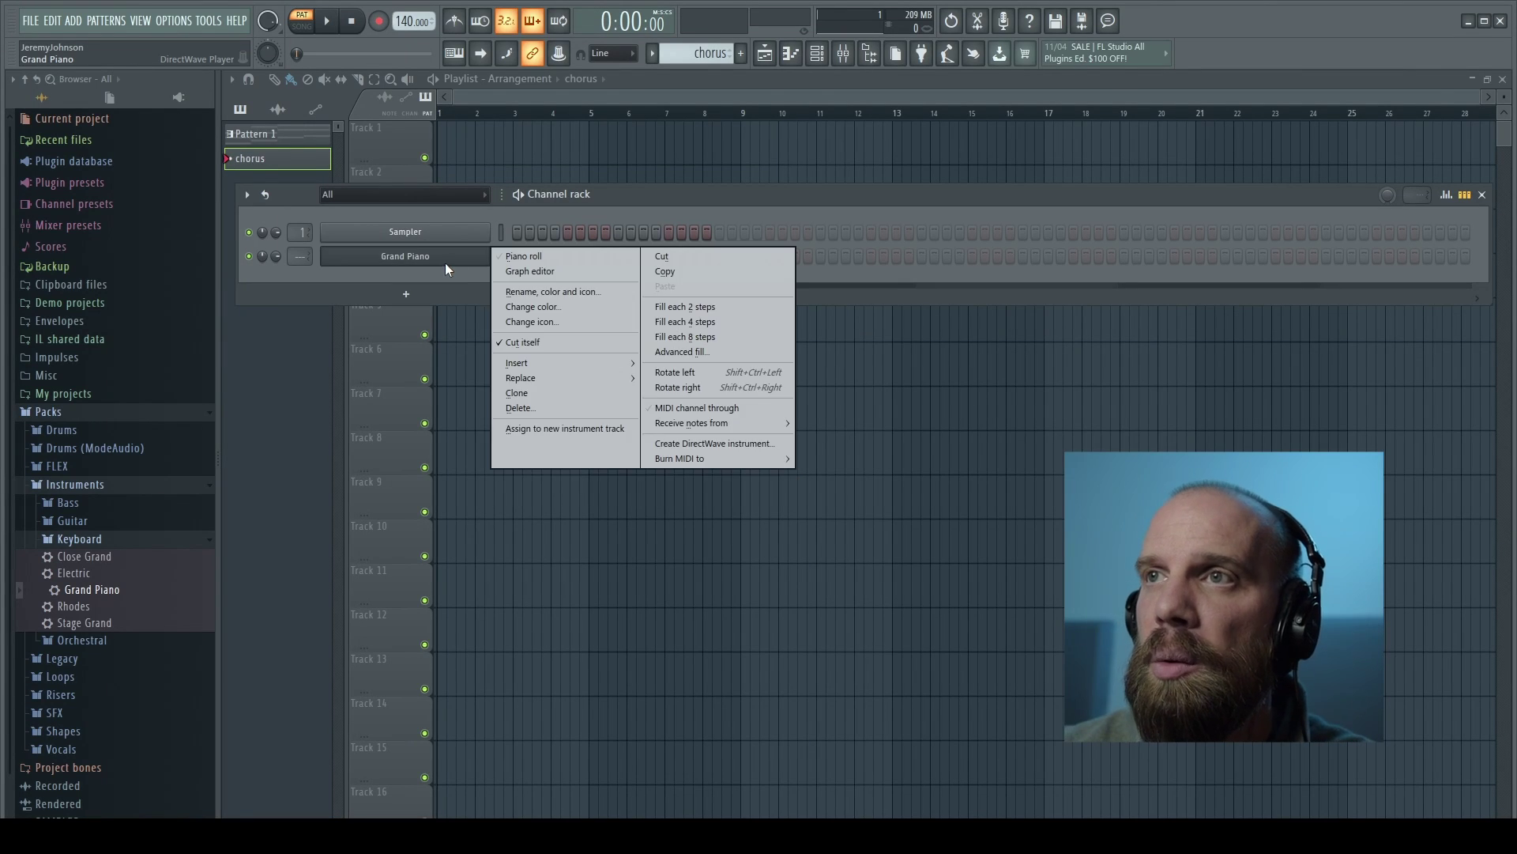
click(539, 257)
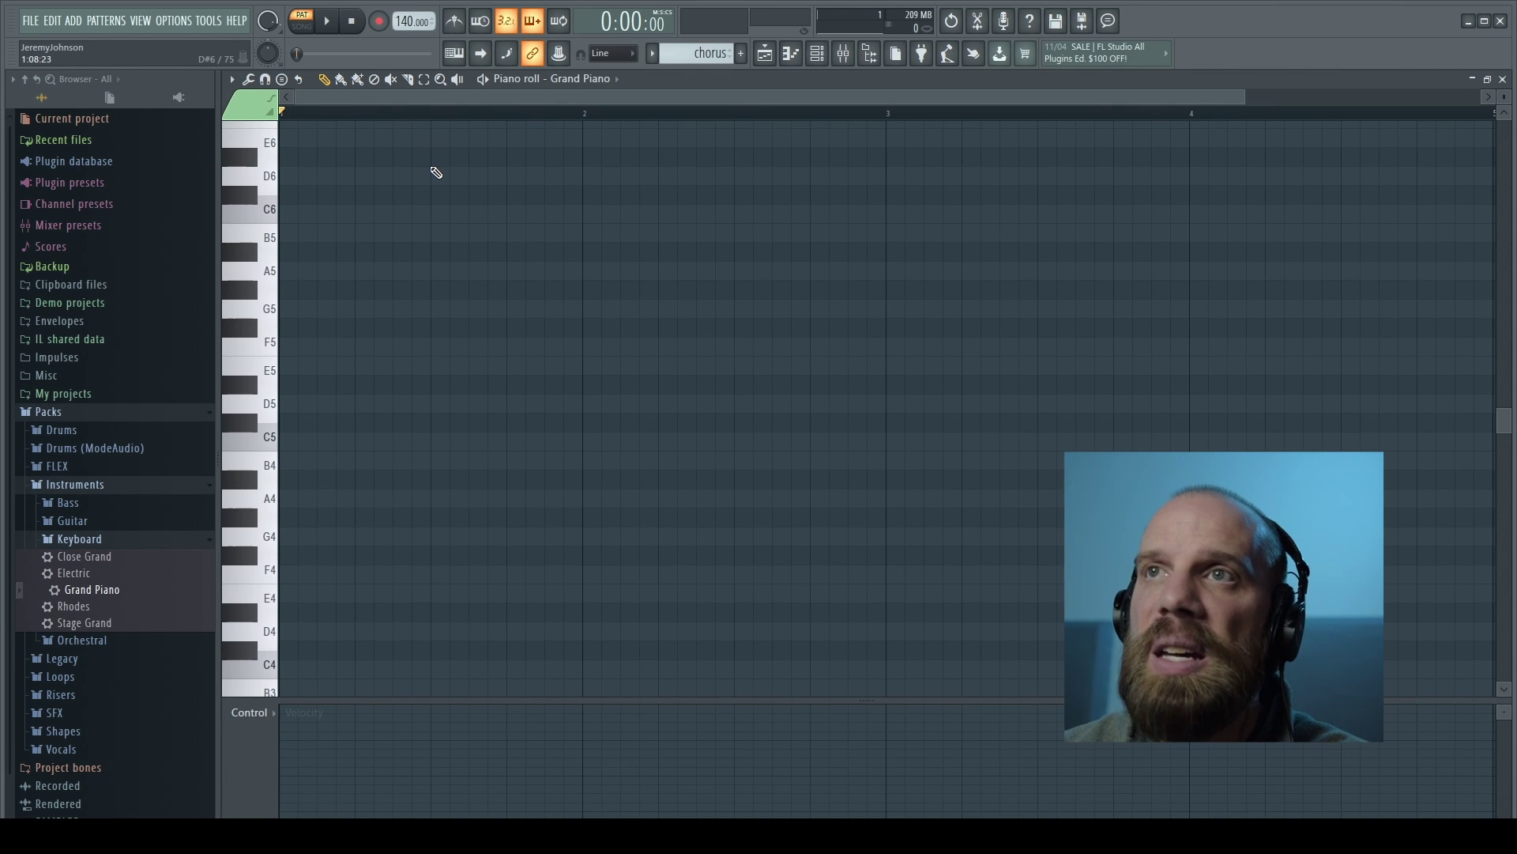
click(283, 79)
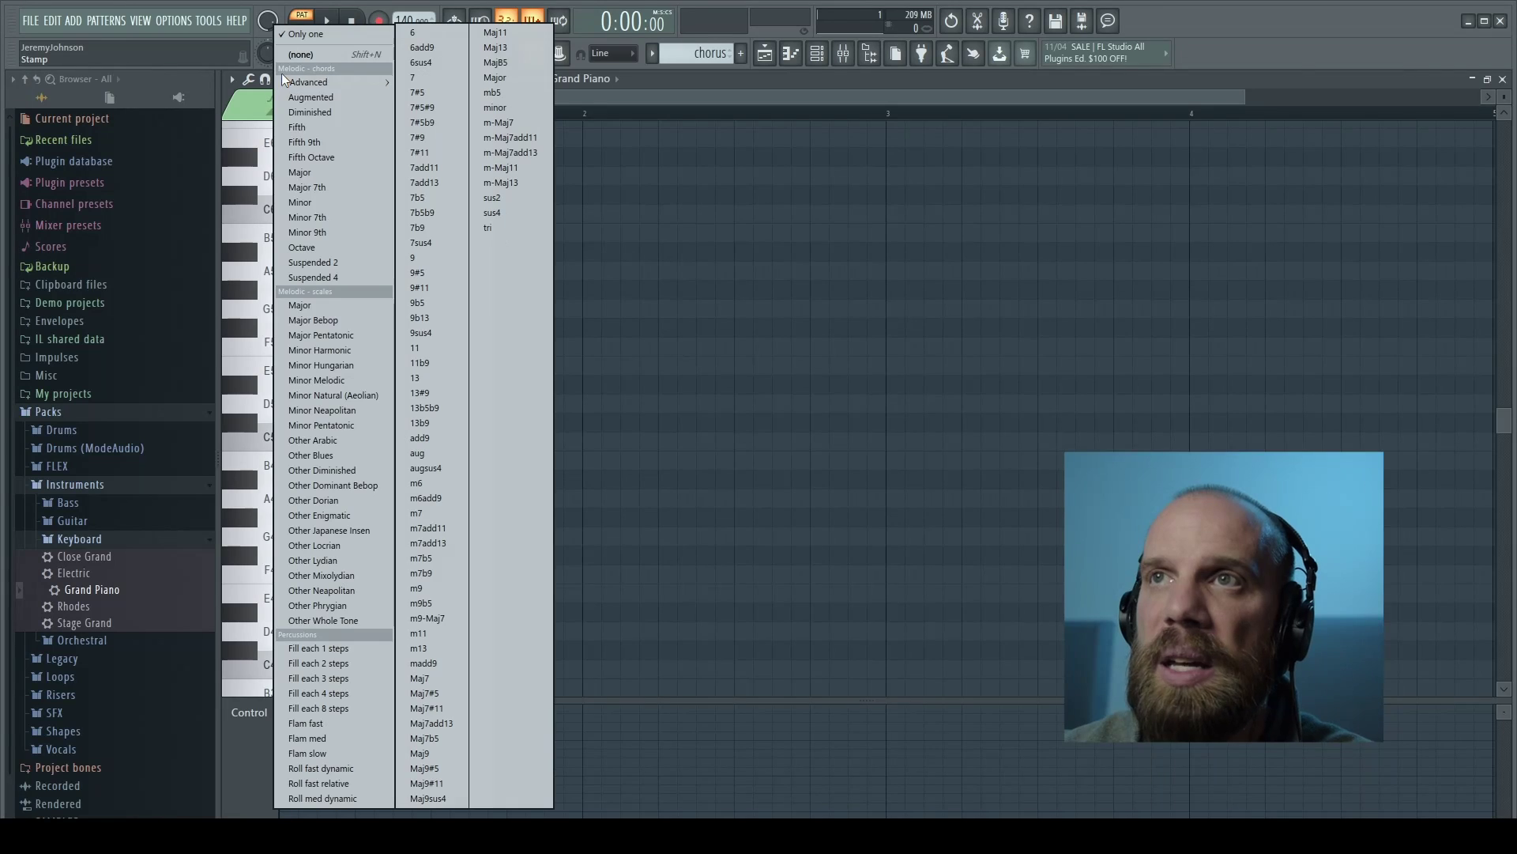
click(301, 171)
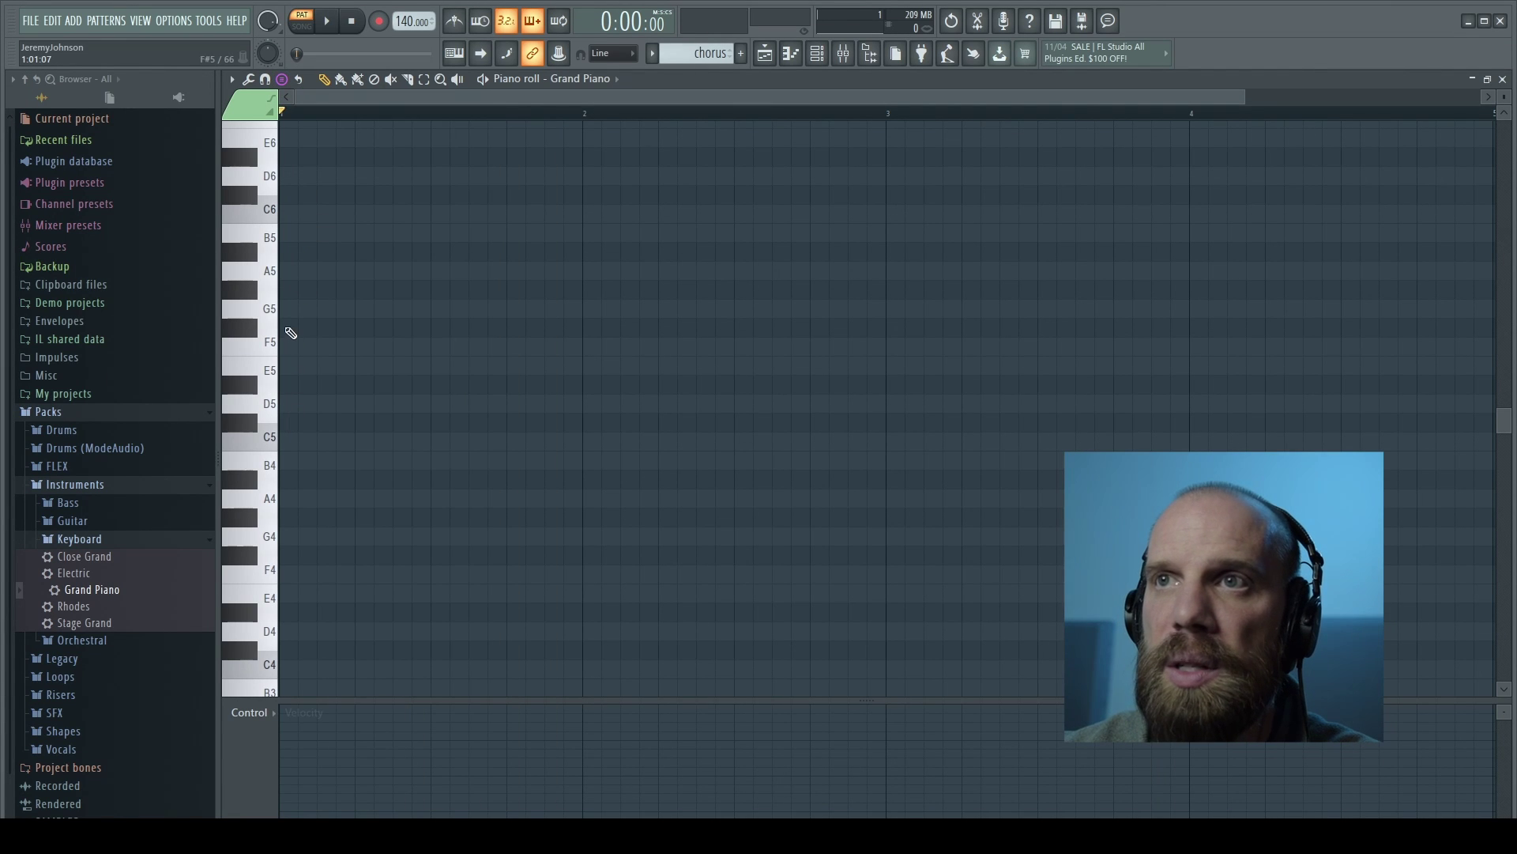
click(287, 310)
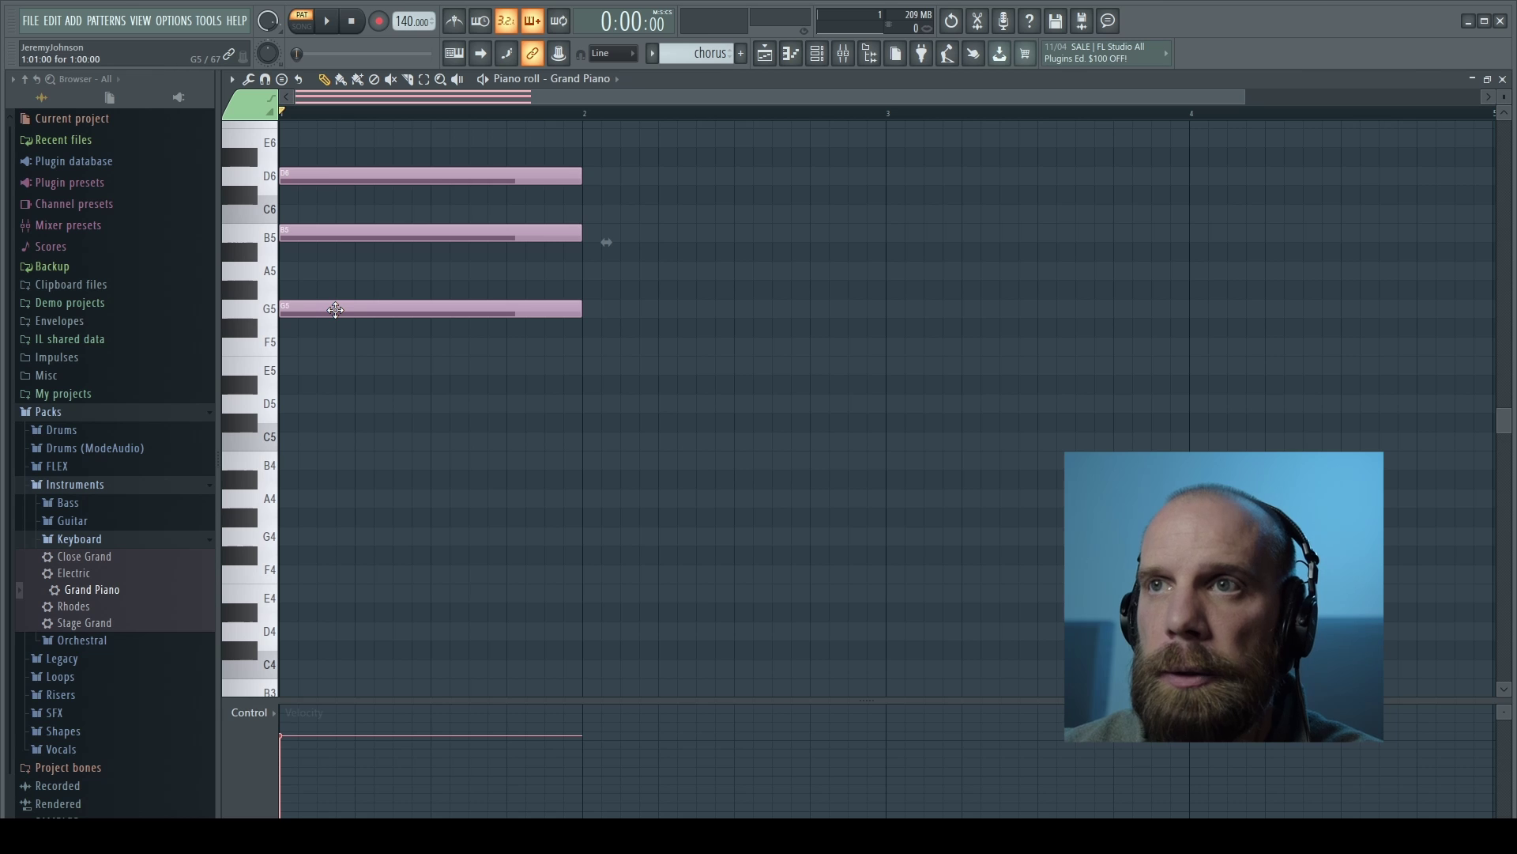
key(ctrl+a)
Stamp a one-bar C major chord rooted on C5 at the start of bar 2.
click(283, 79)
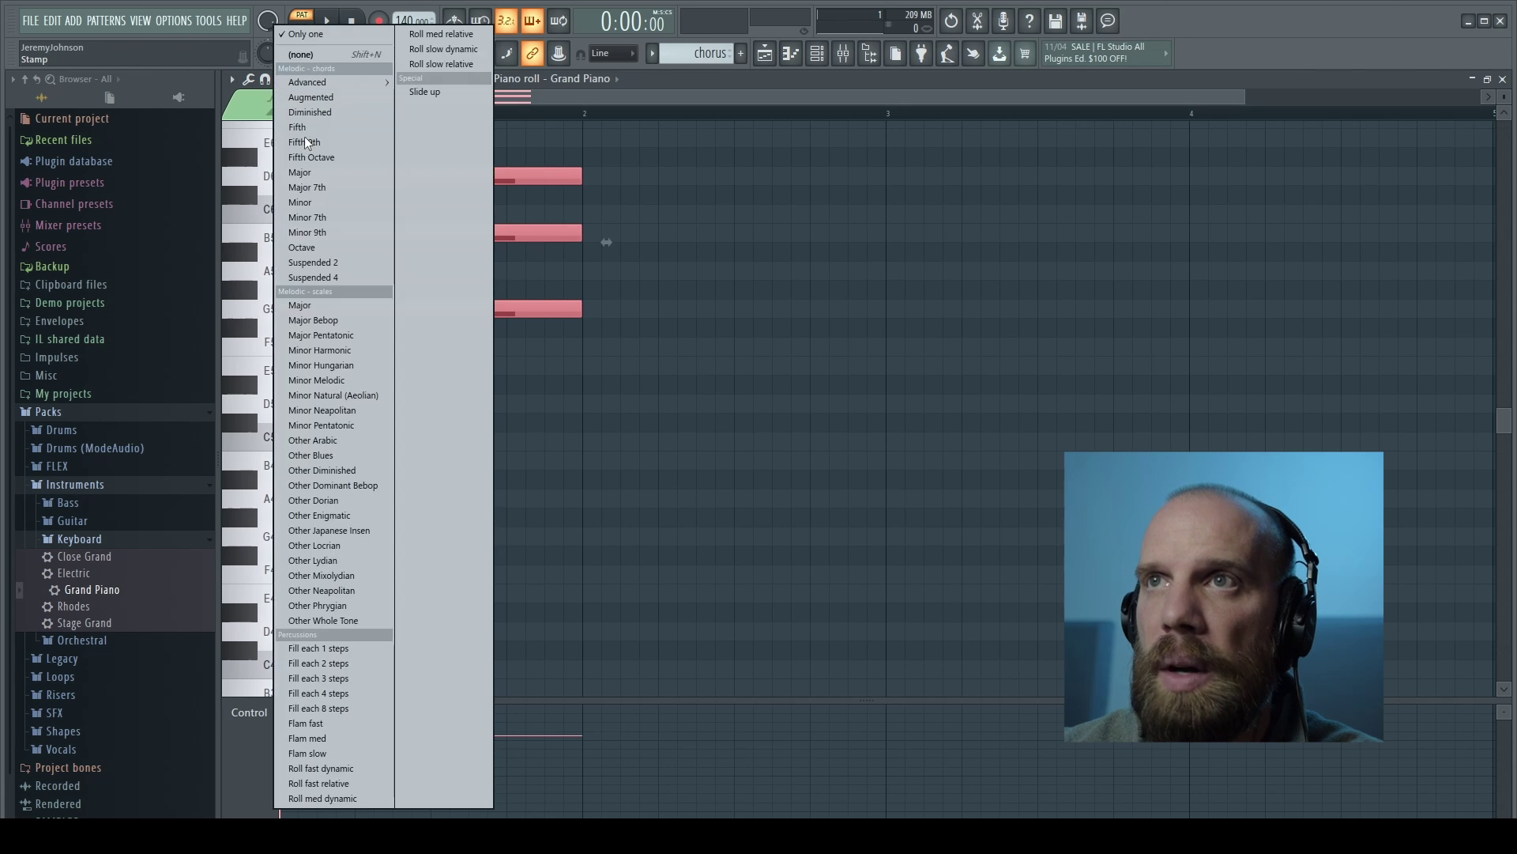
click(309, 172)
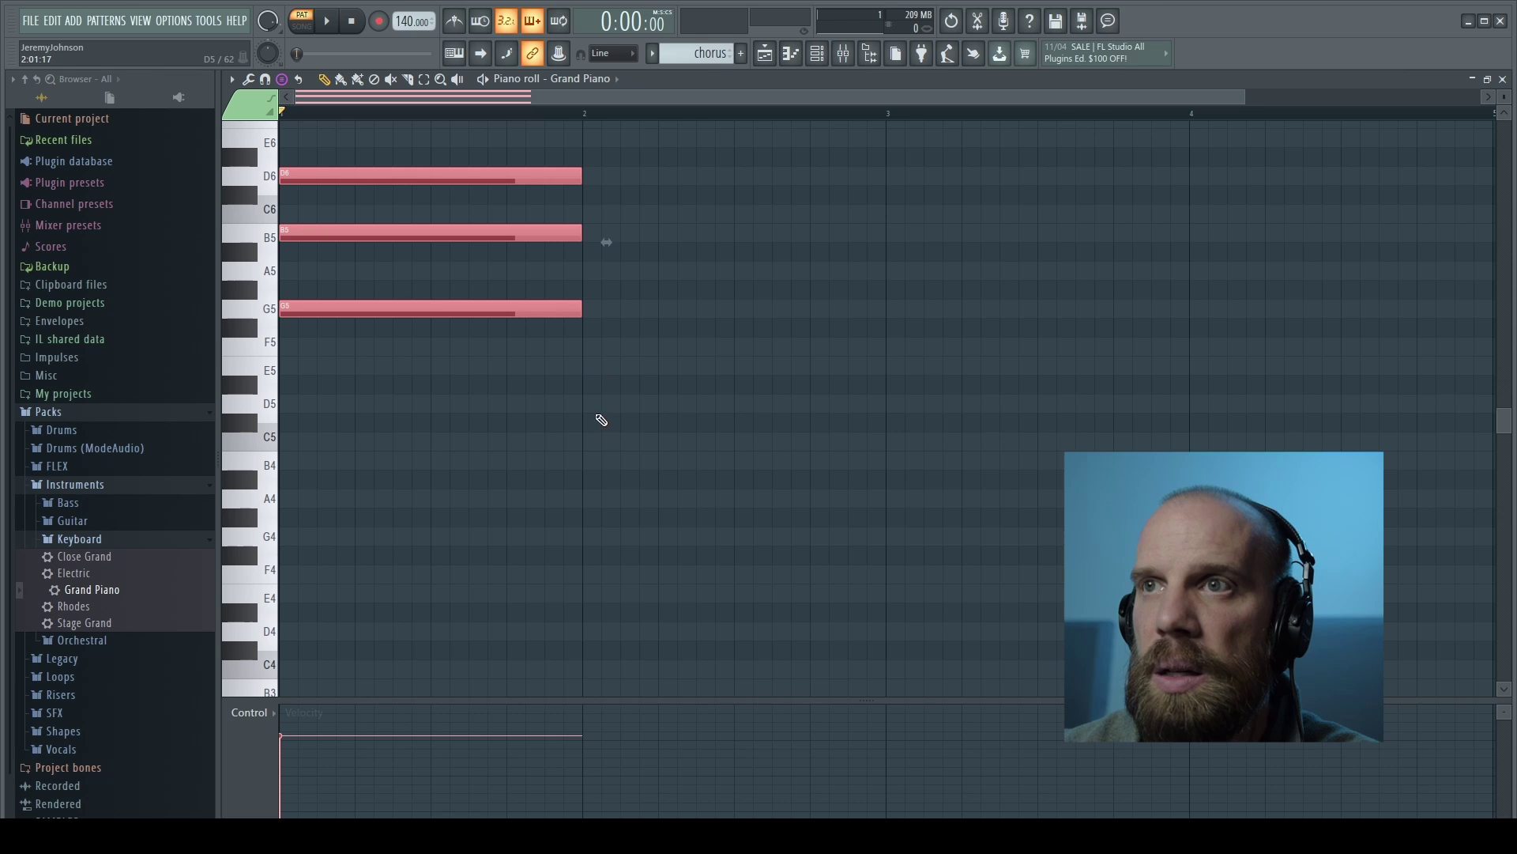
click(593, 443)
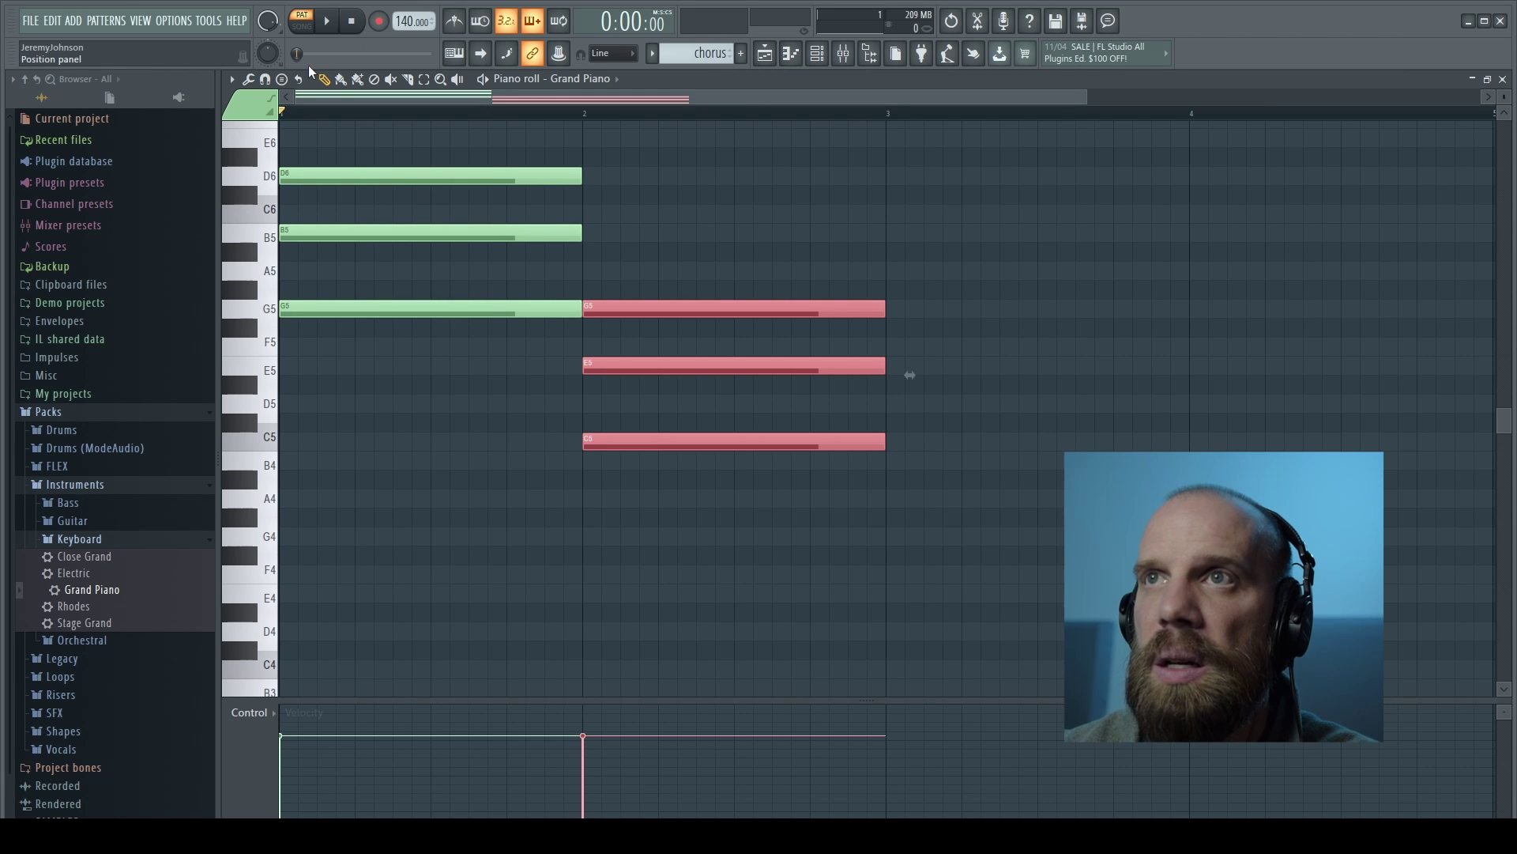
Stamp a one-bar D major chord rooted on D5 at the start of bar 3 and play back the chorus pattern.
click(282, 79)
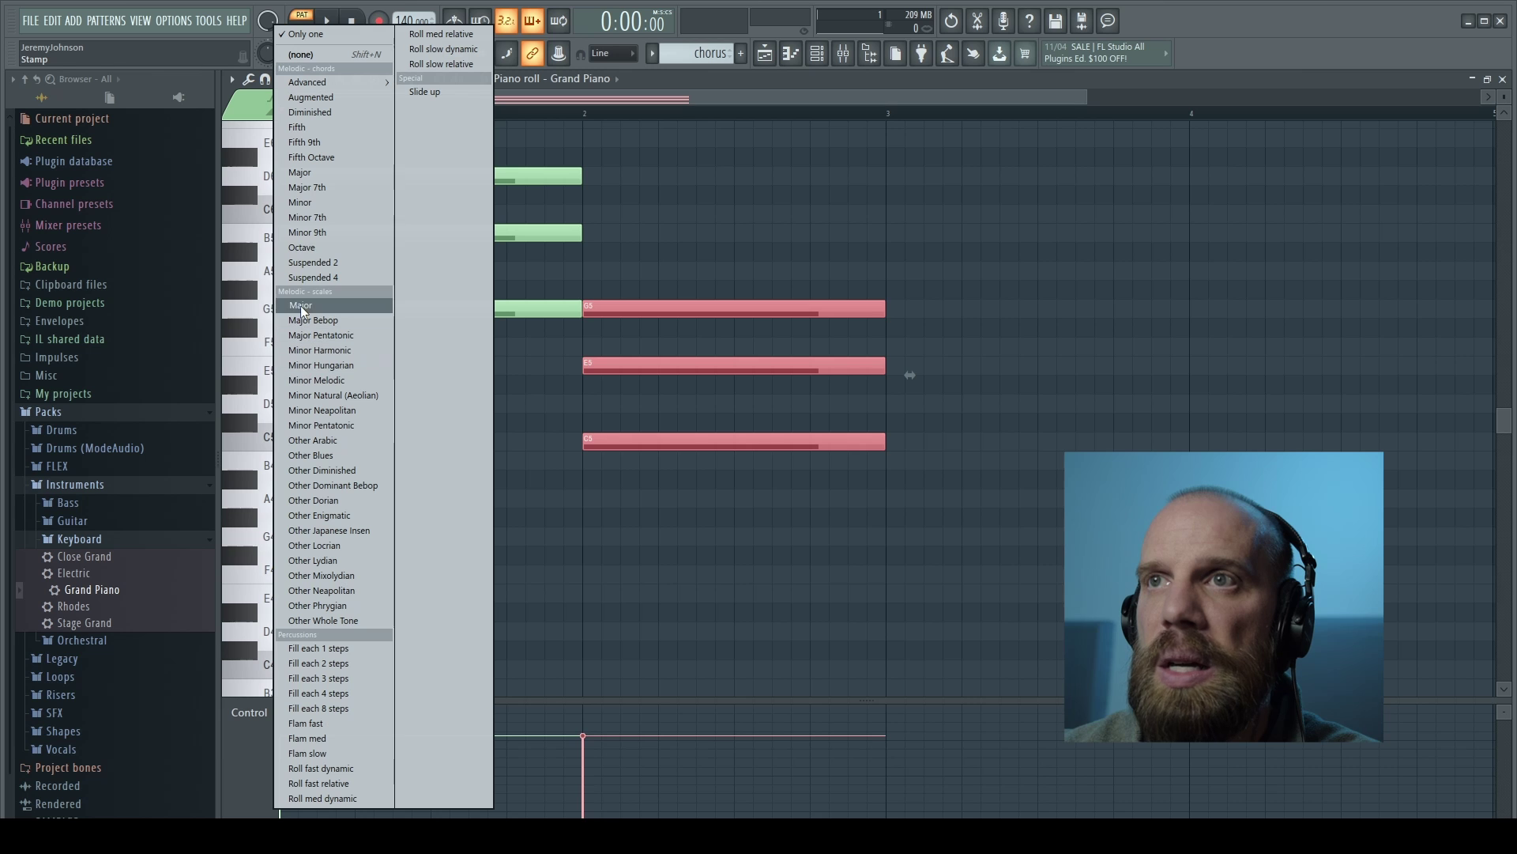
click(301, 172)
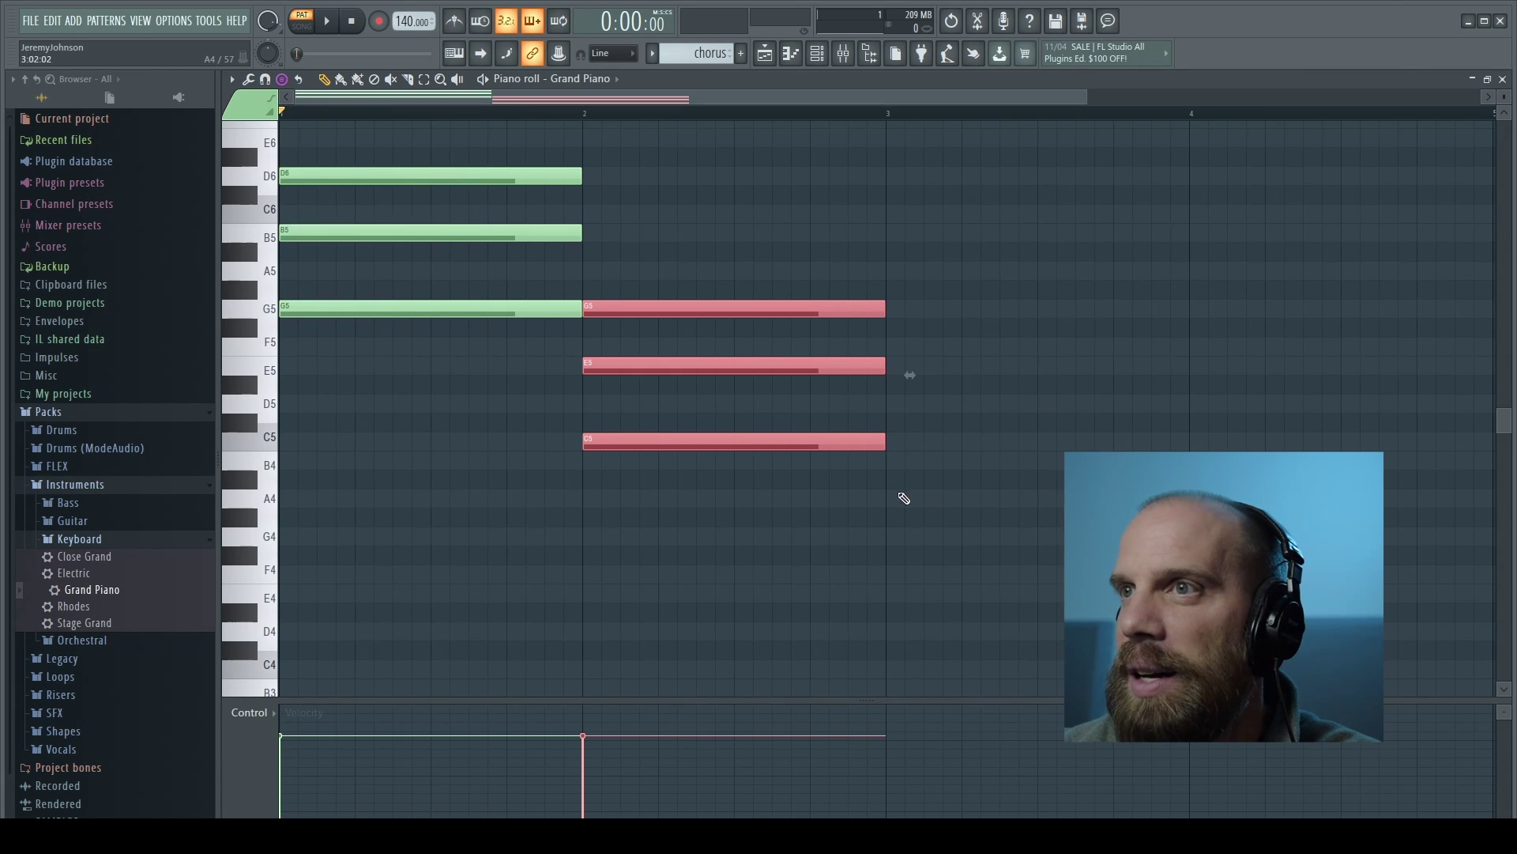
click(904, 401)
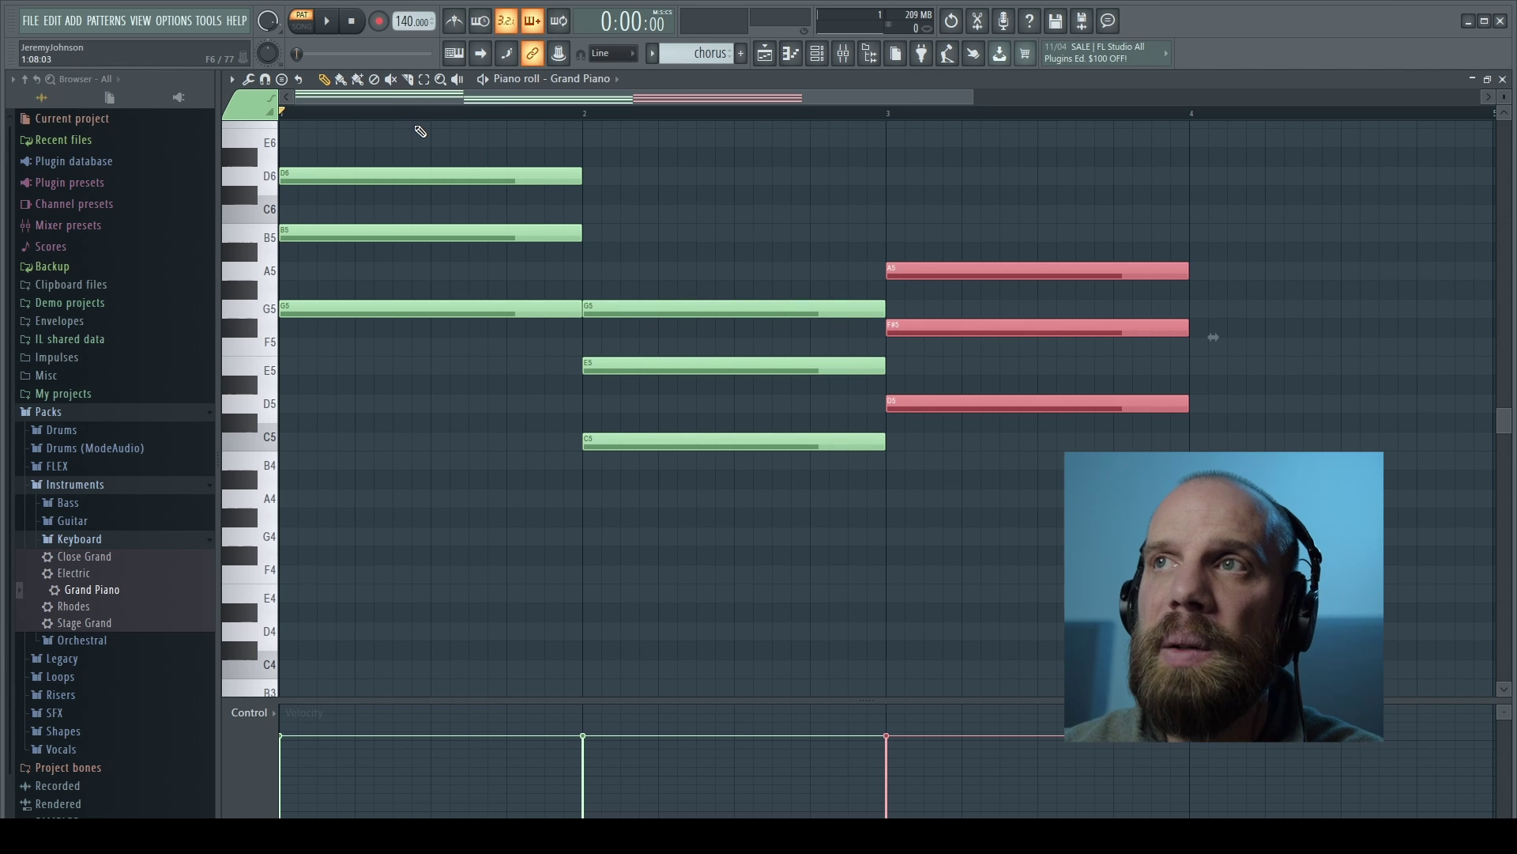
key(space)
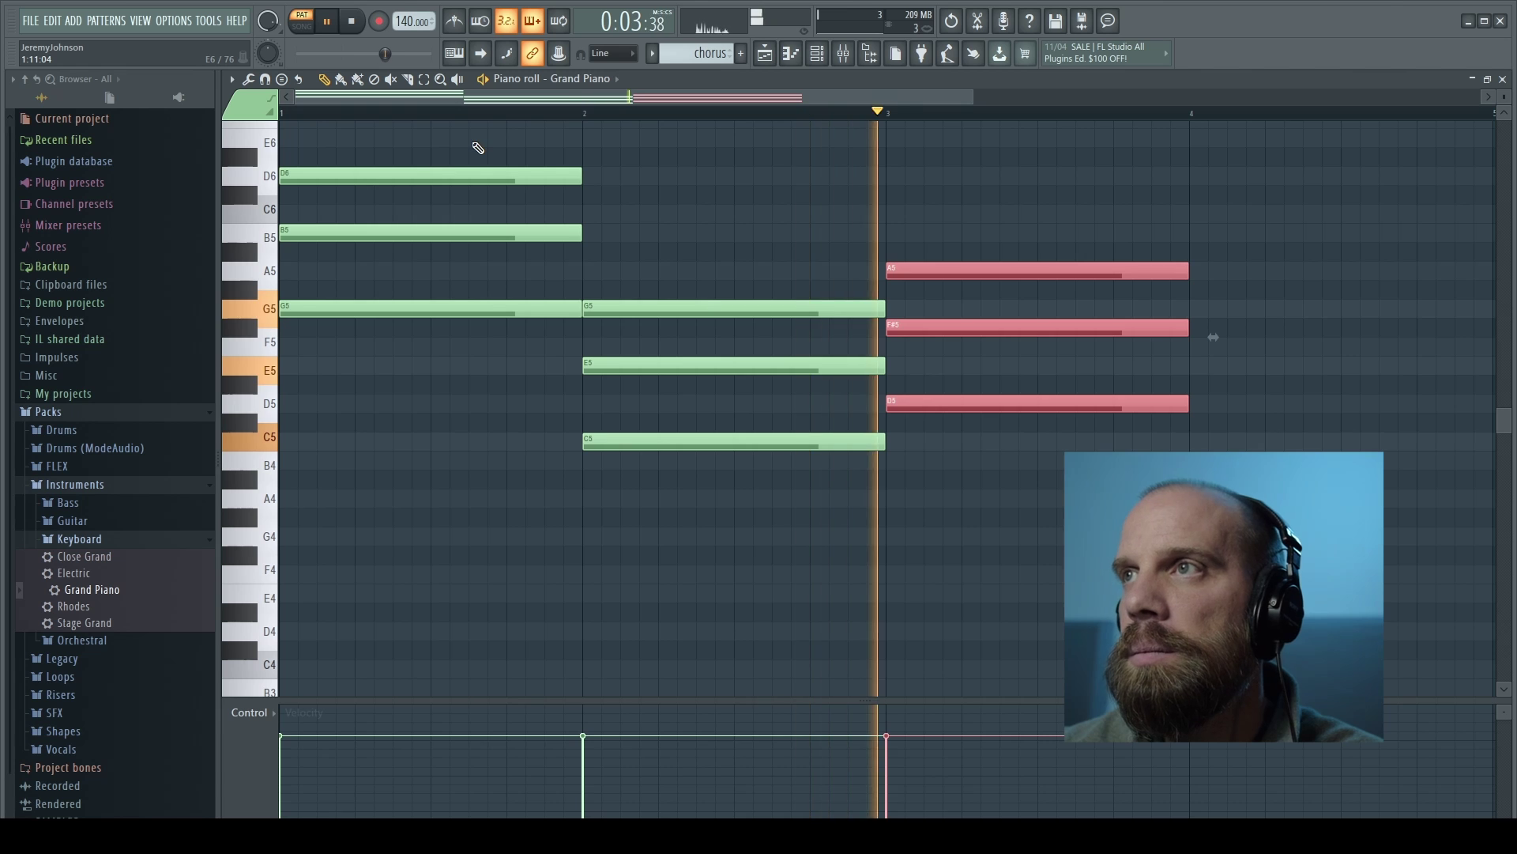
key(space)
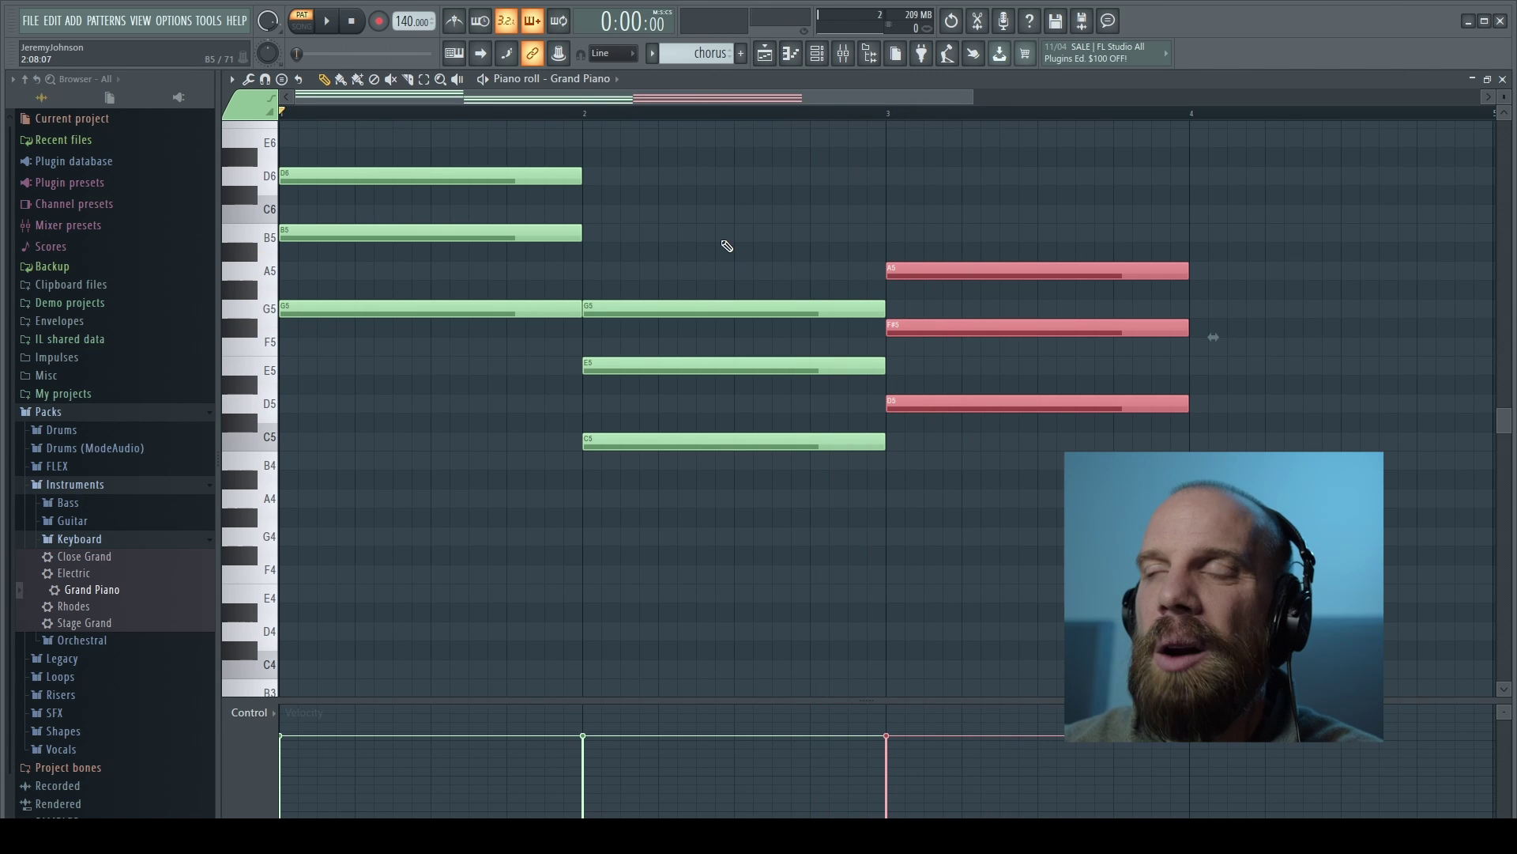
Move the C and D chords one bar later and lengthen the G chord to two bars, playing back the result.
drag(668, 187, 1209, 340)
drag(737, 442, 1022, 454)
drag(439, 133, 502, 436)
drag(593, 316, 881, 321)
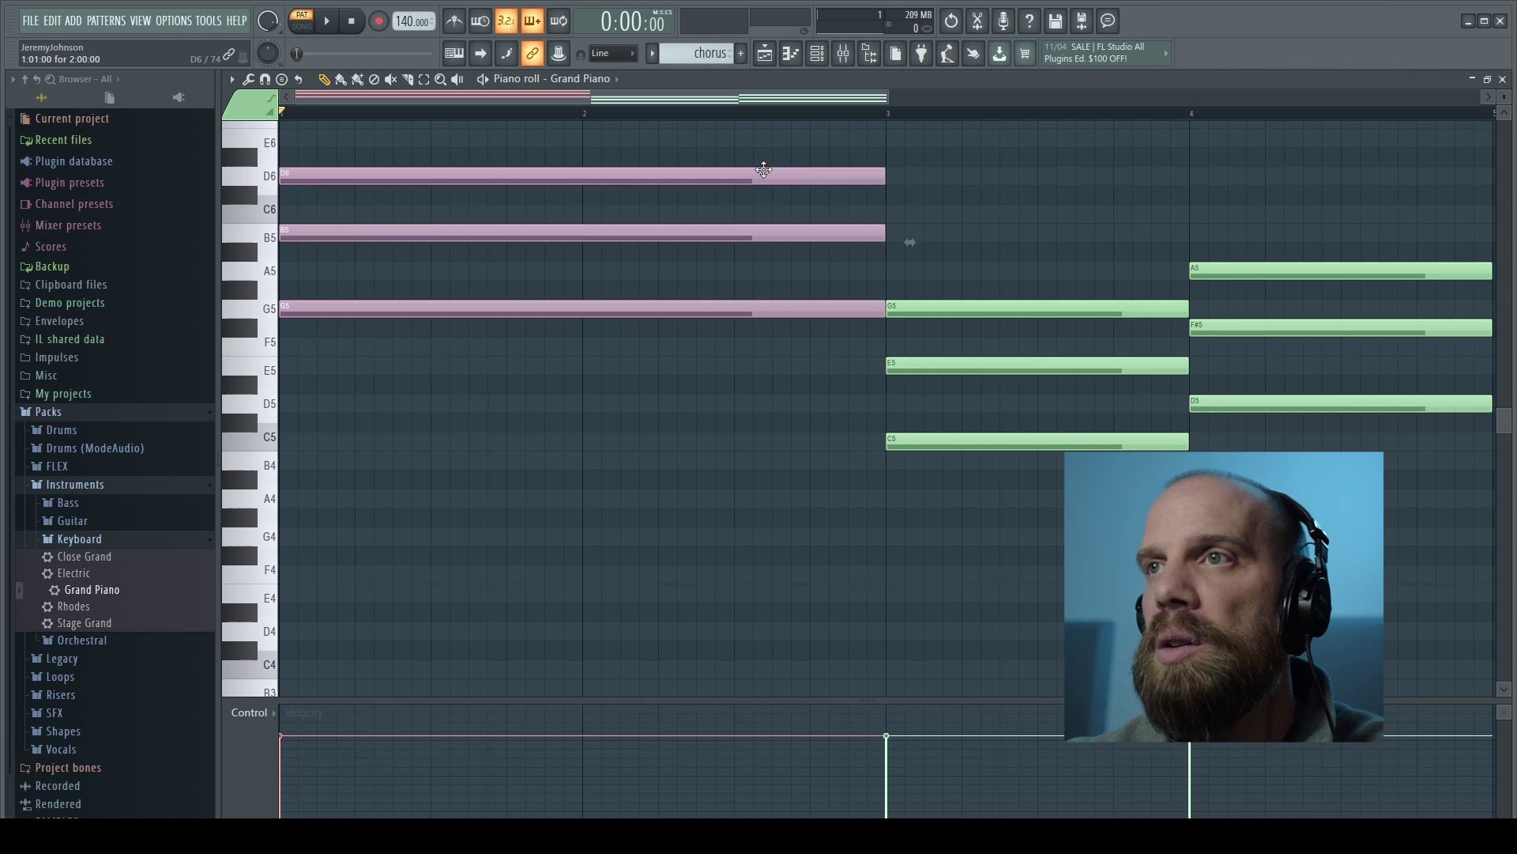
key(space)
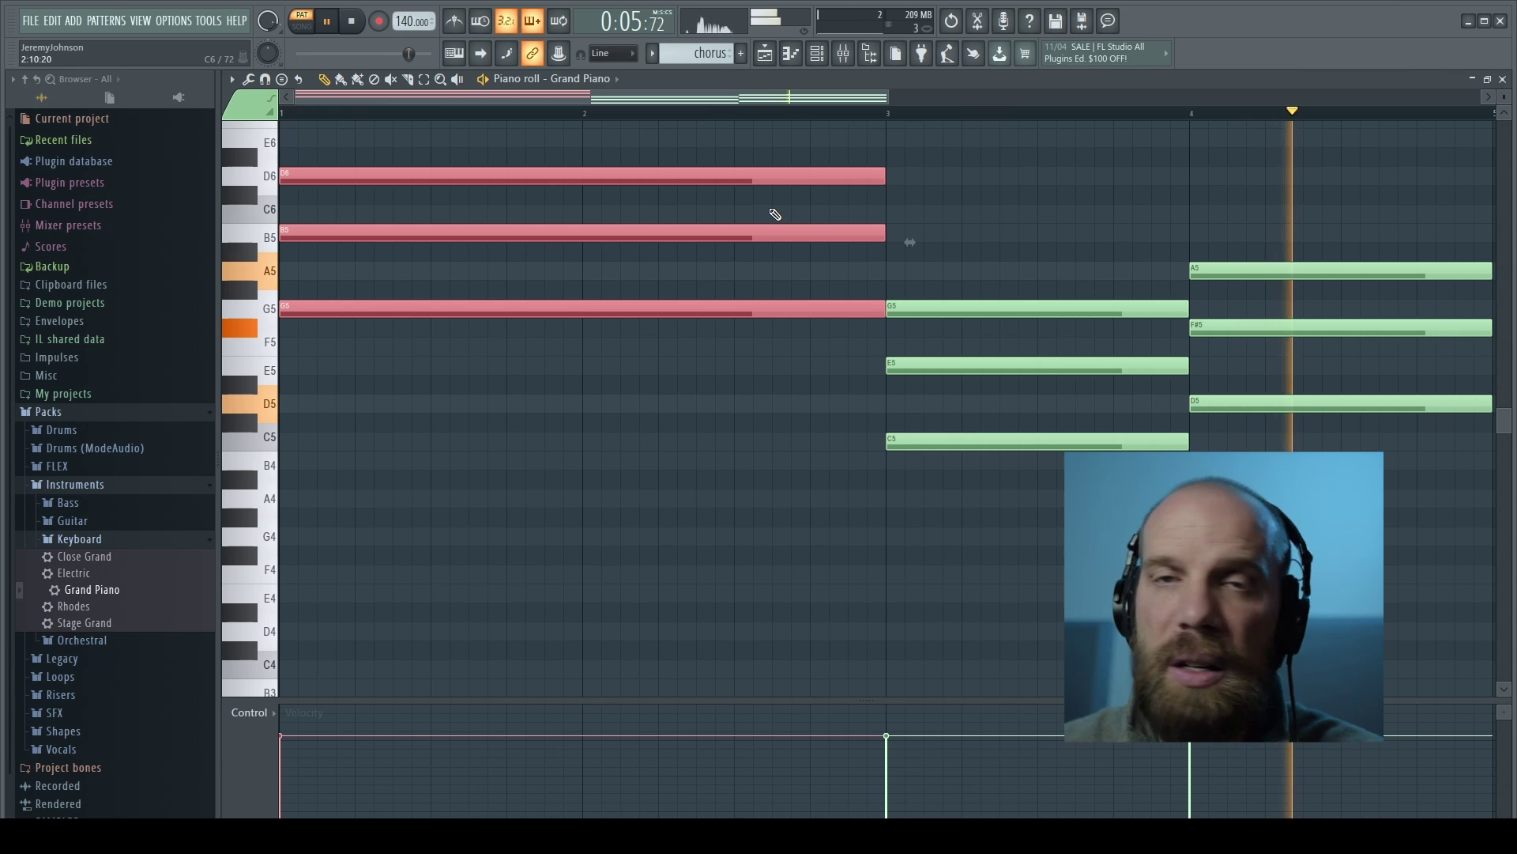
key(space)
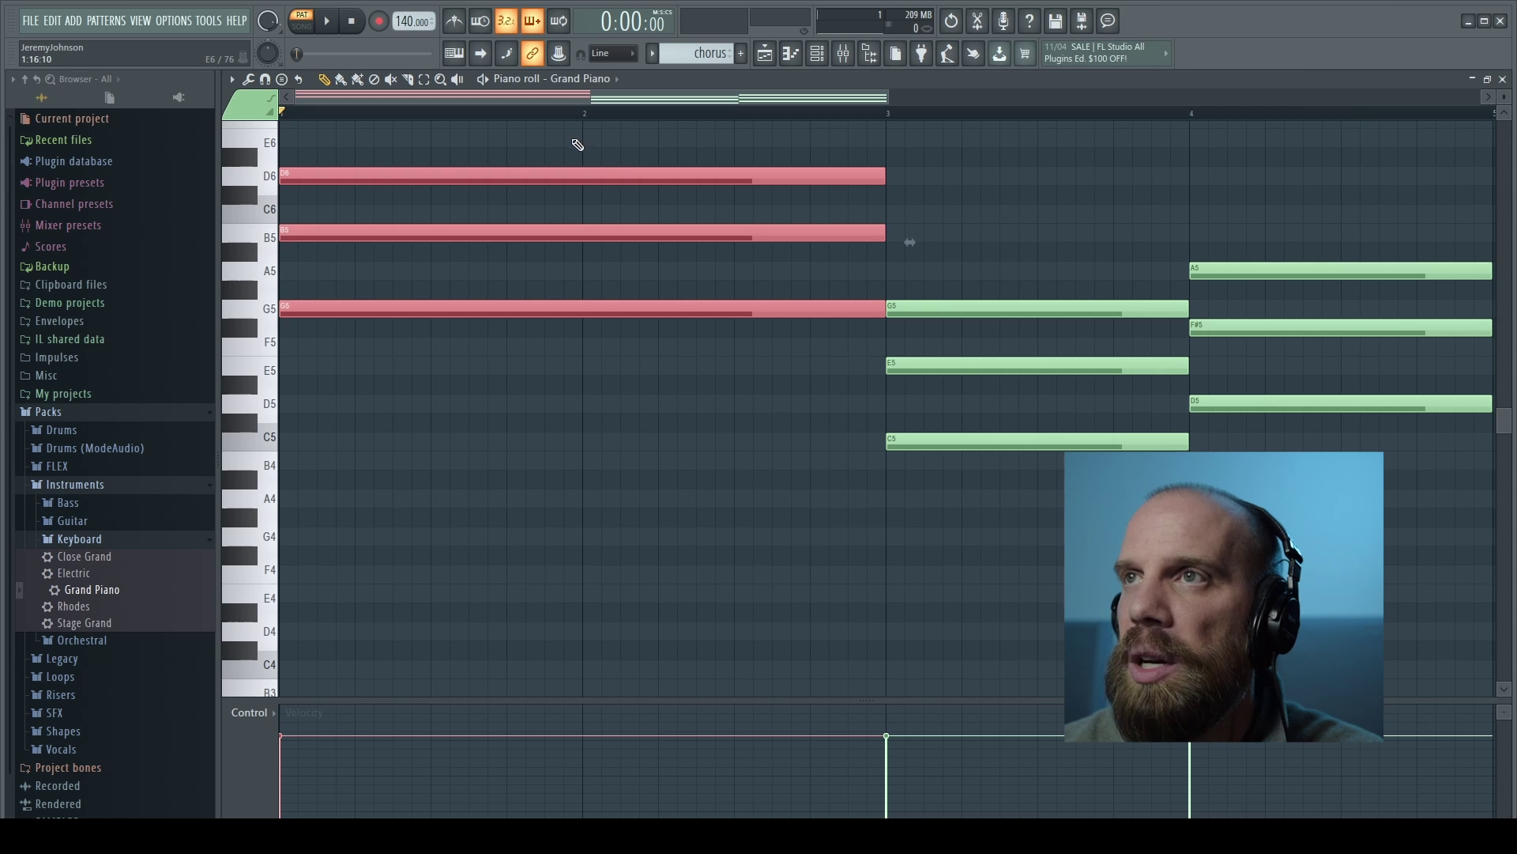
Ungroup all notes of the G, C and D chords in the chorus pattern.
drag(536, 137, 1482, 498)
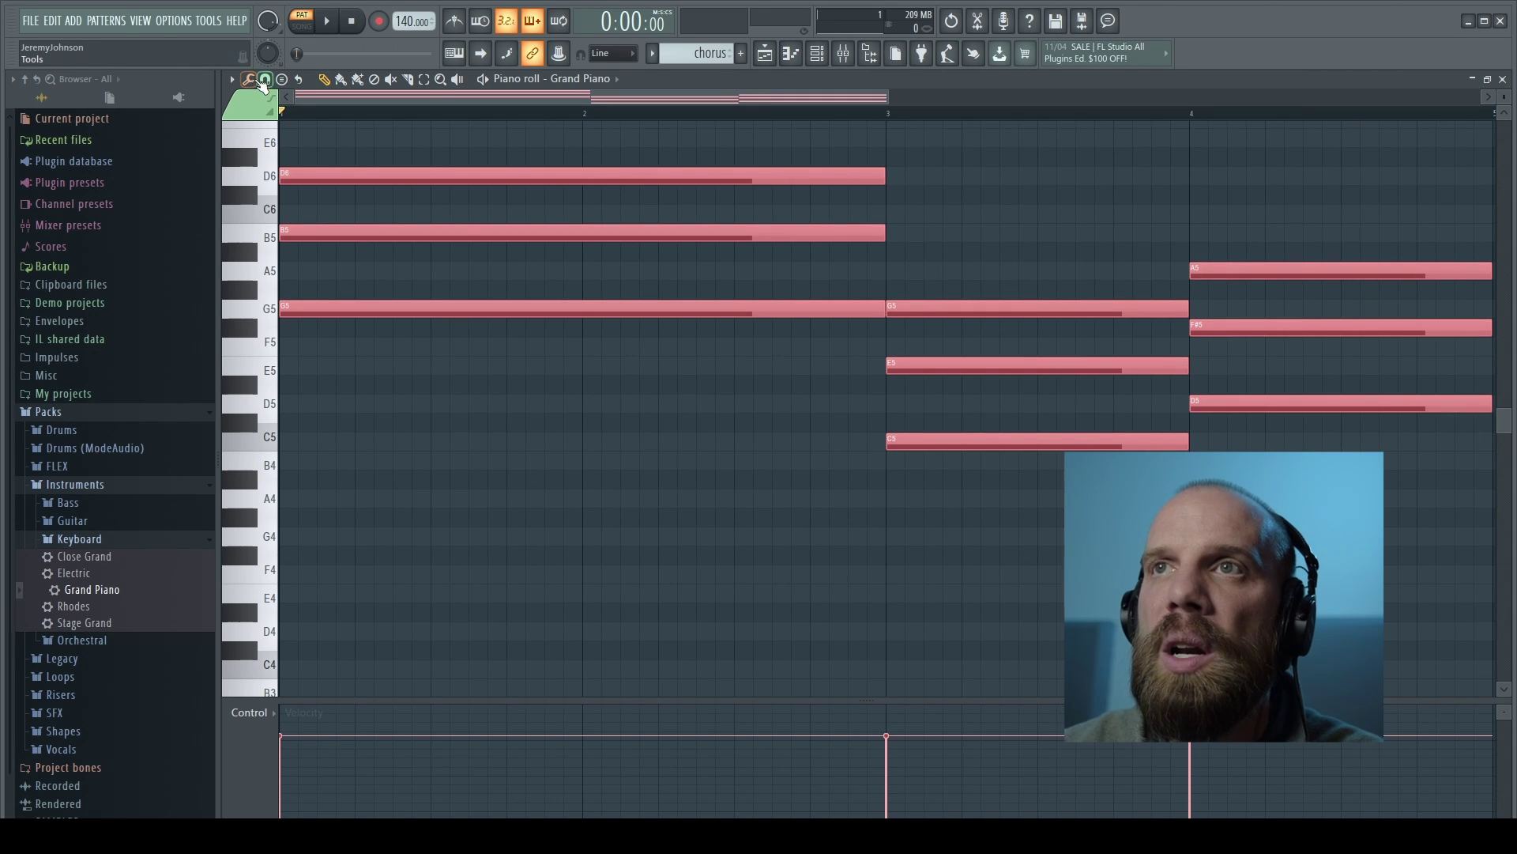
click(231, 79)
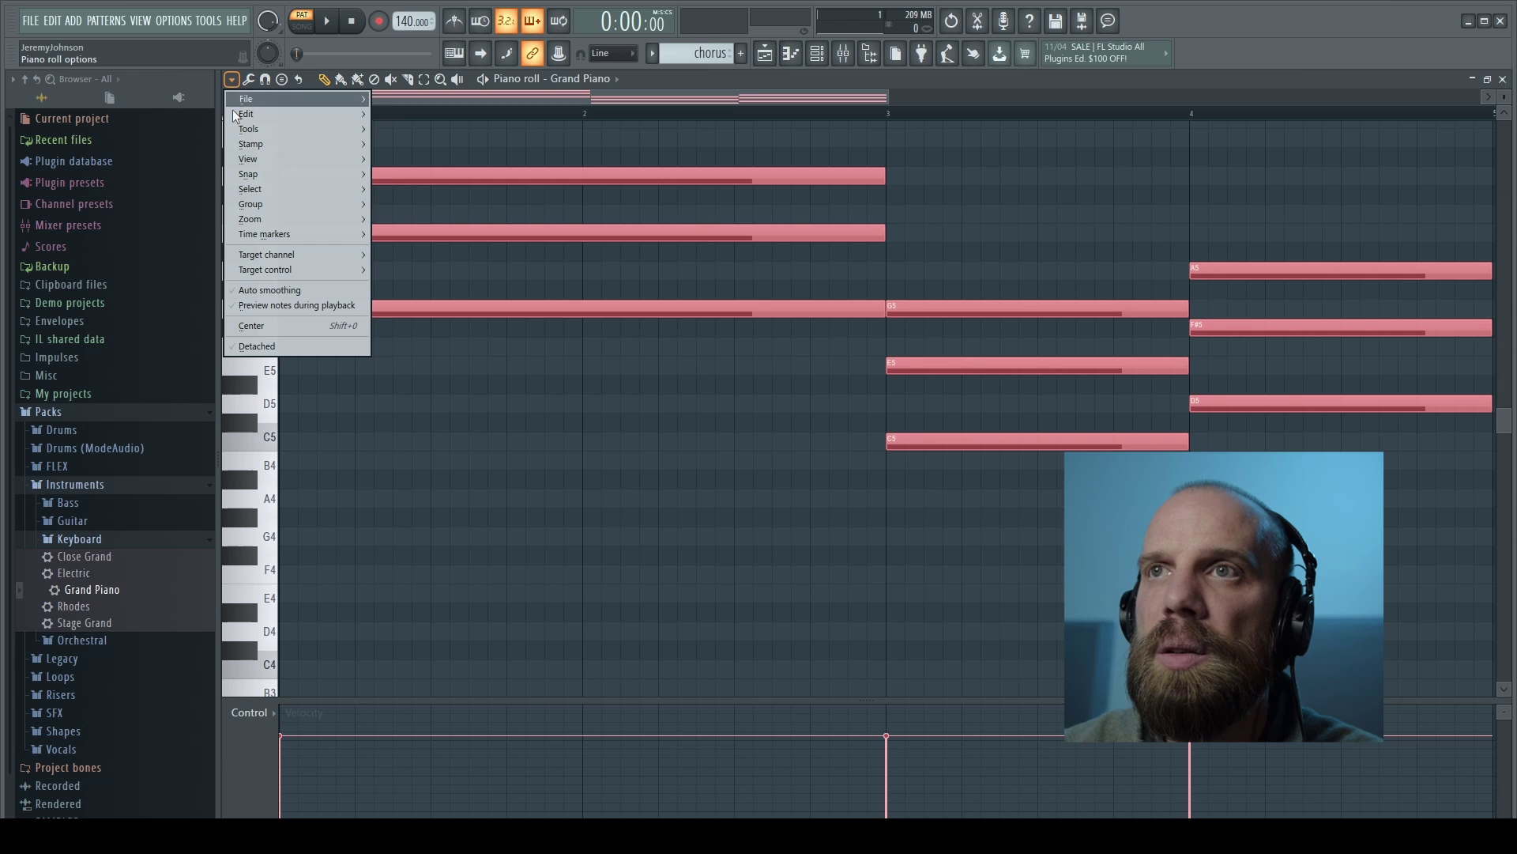
mouse_move(253, 204)
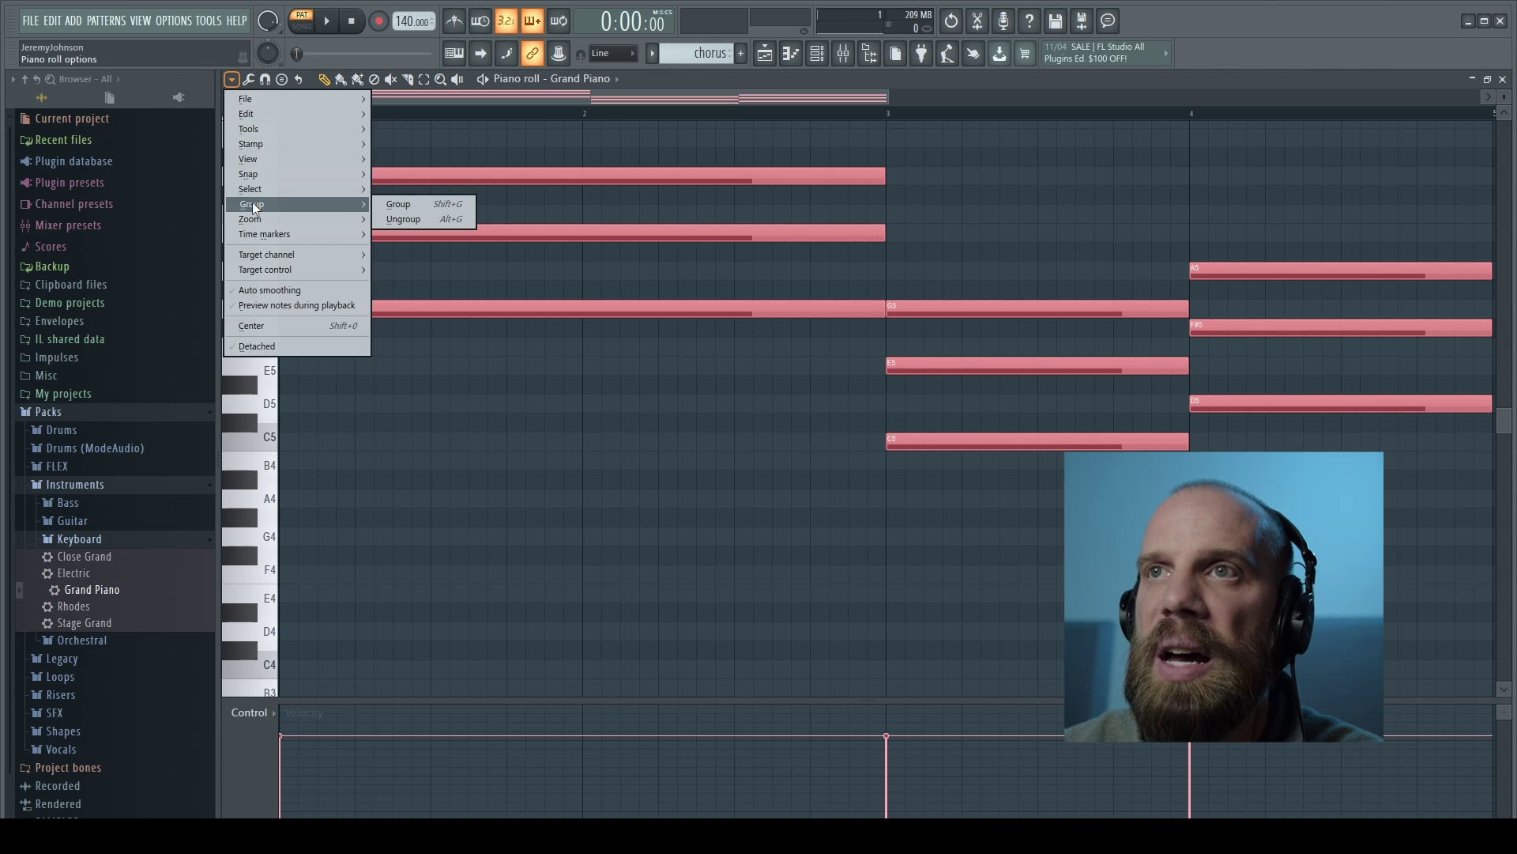
click(420, 220)
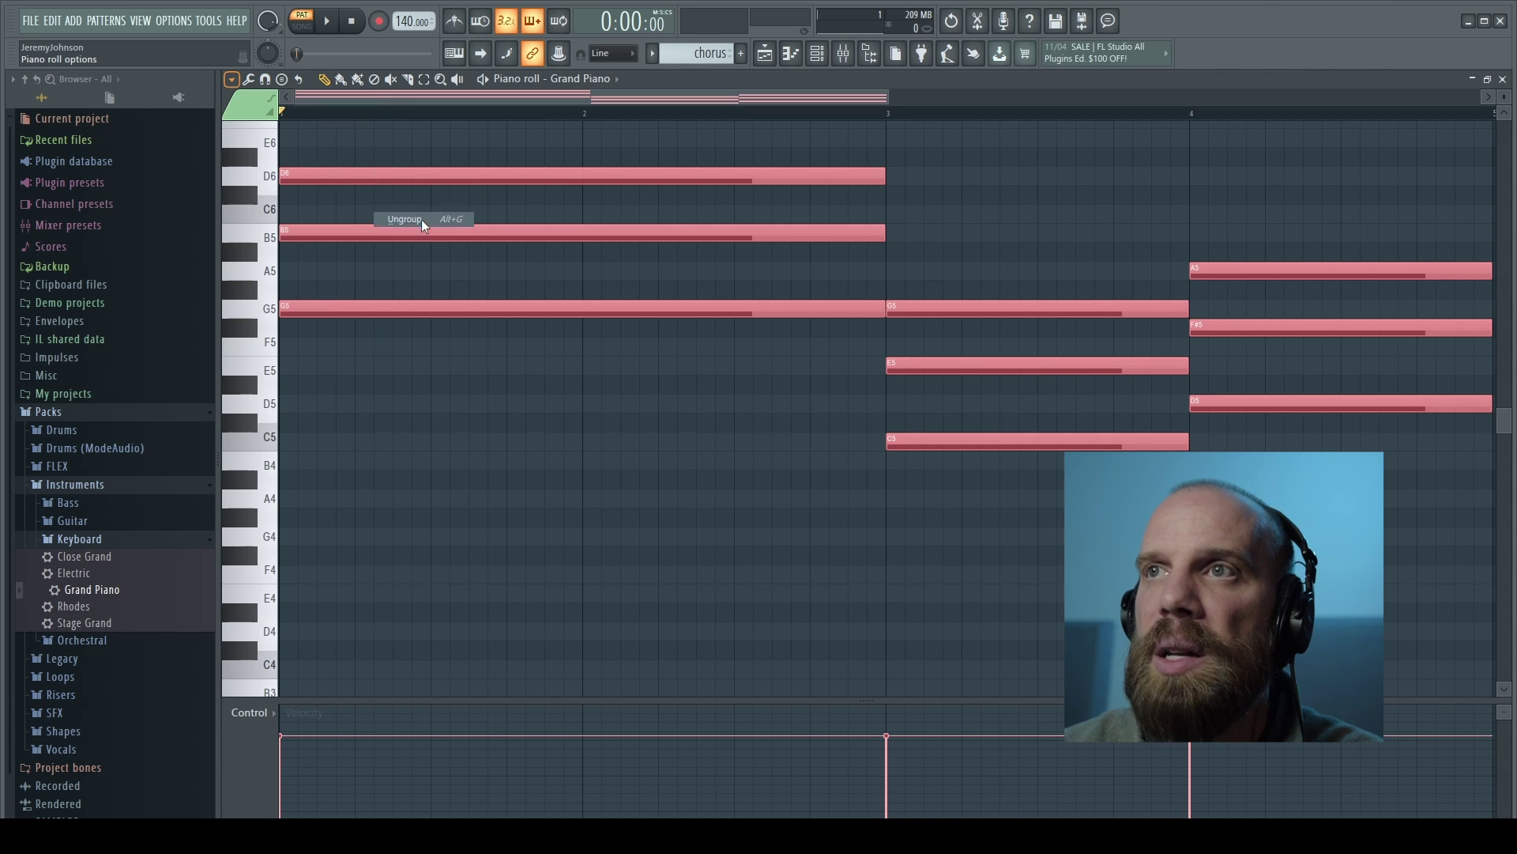
Invert the G and D chords by lowering the D6, B5 and A5 notes one octave each.
click(642, 176)
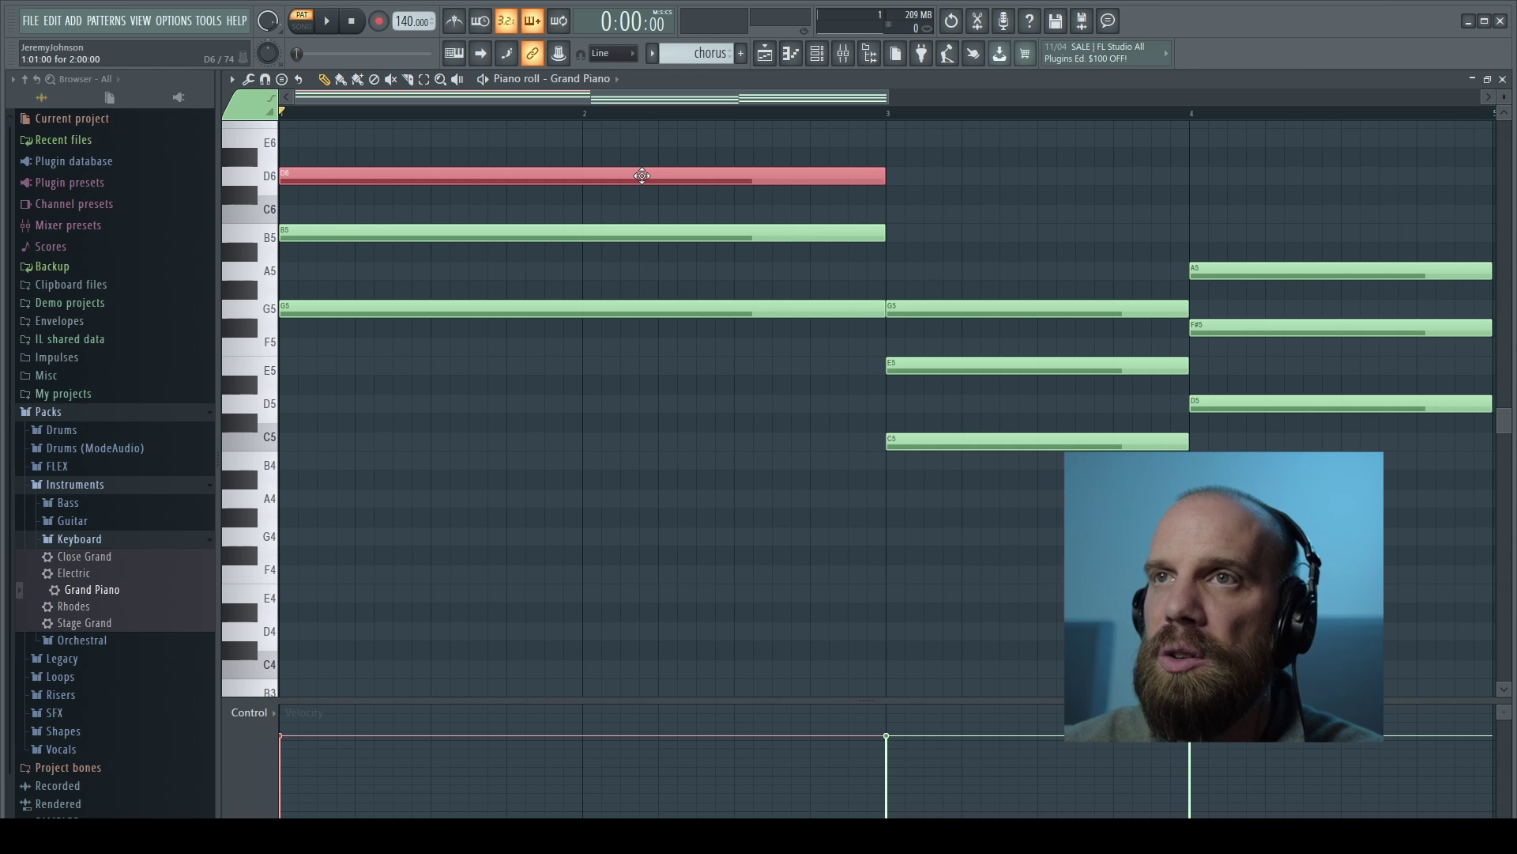
key(ctrl+Down)
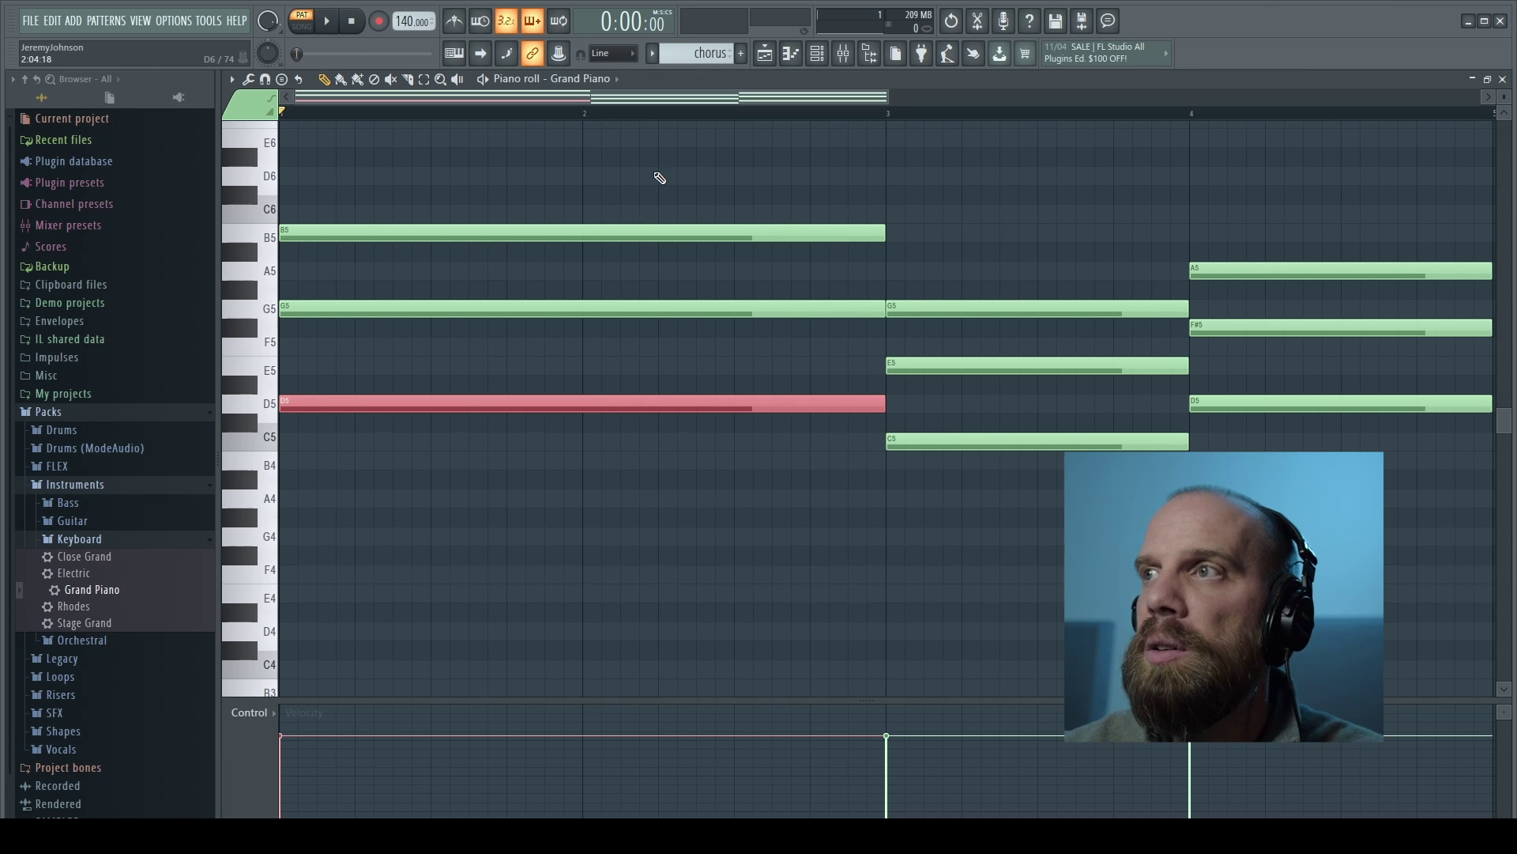
click(654, 231)
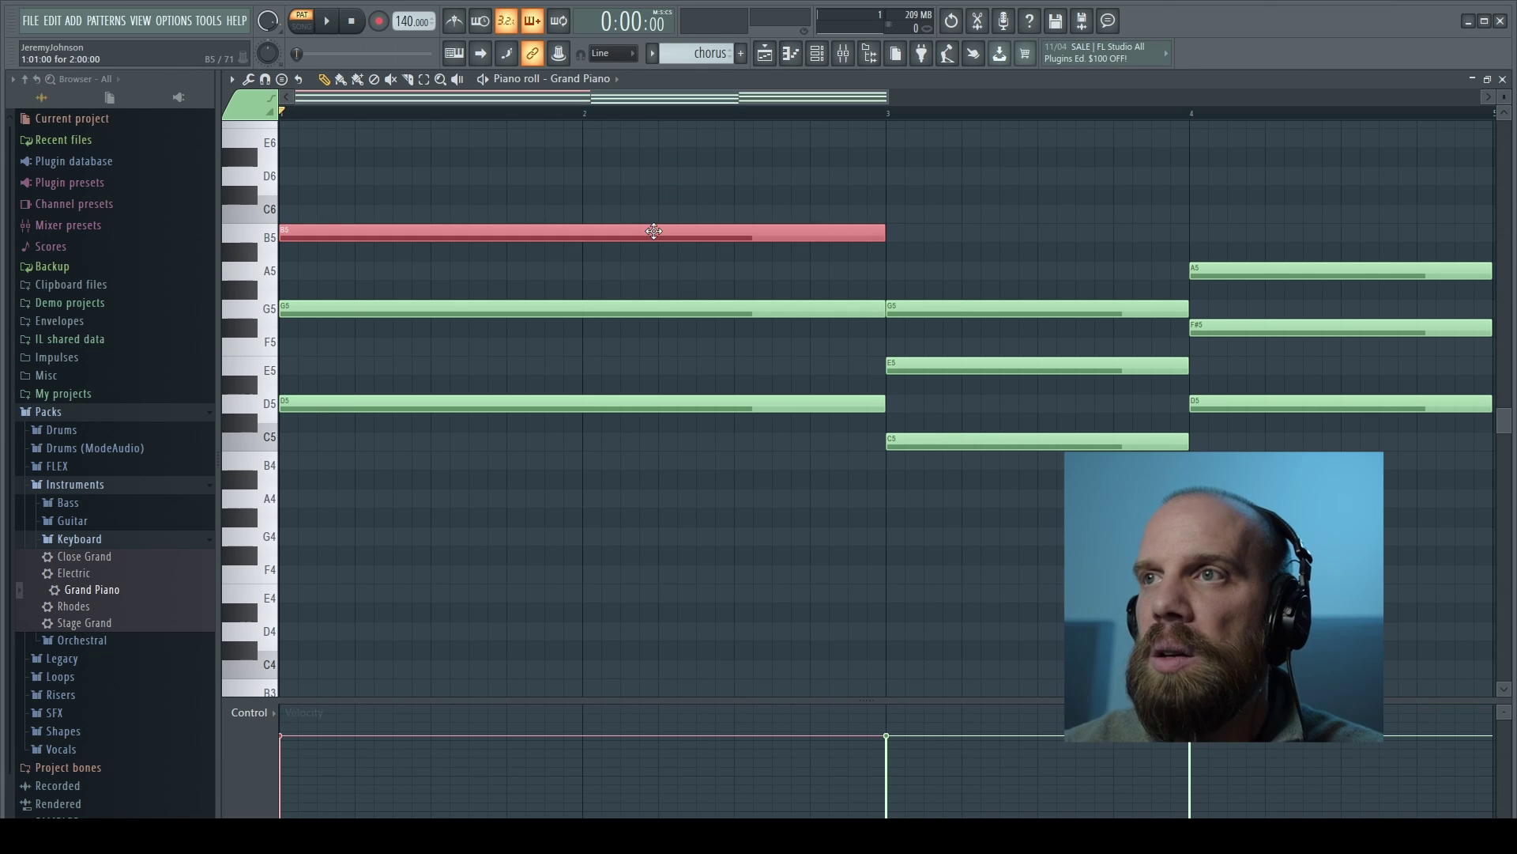
key(ctrl+Down)
click(1296, 271)
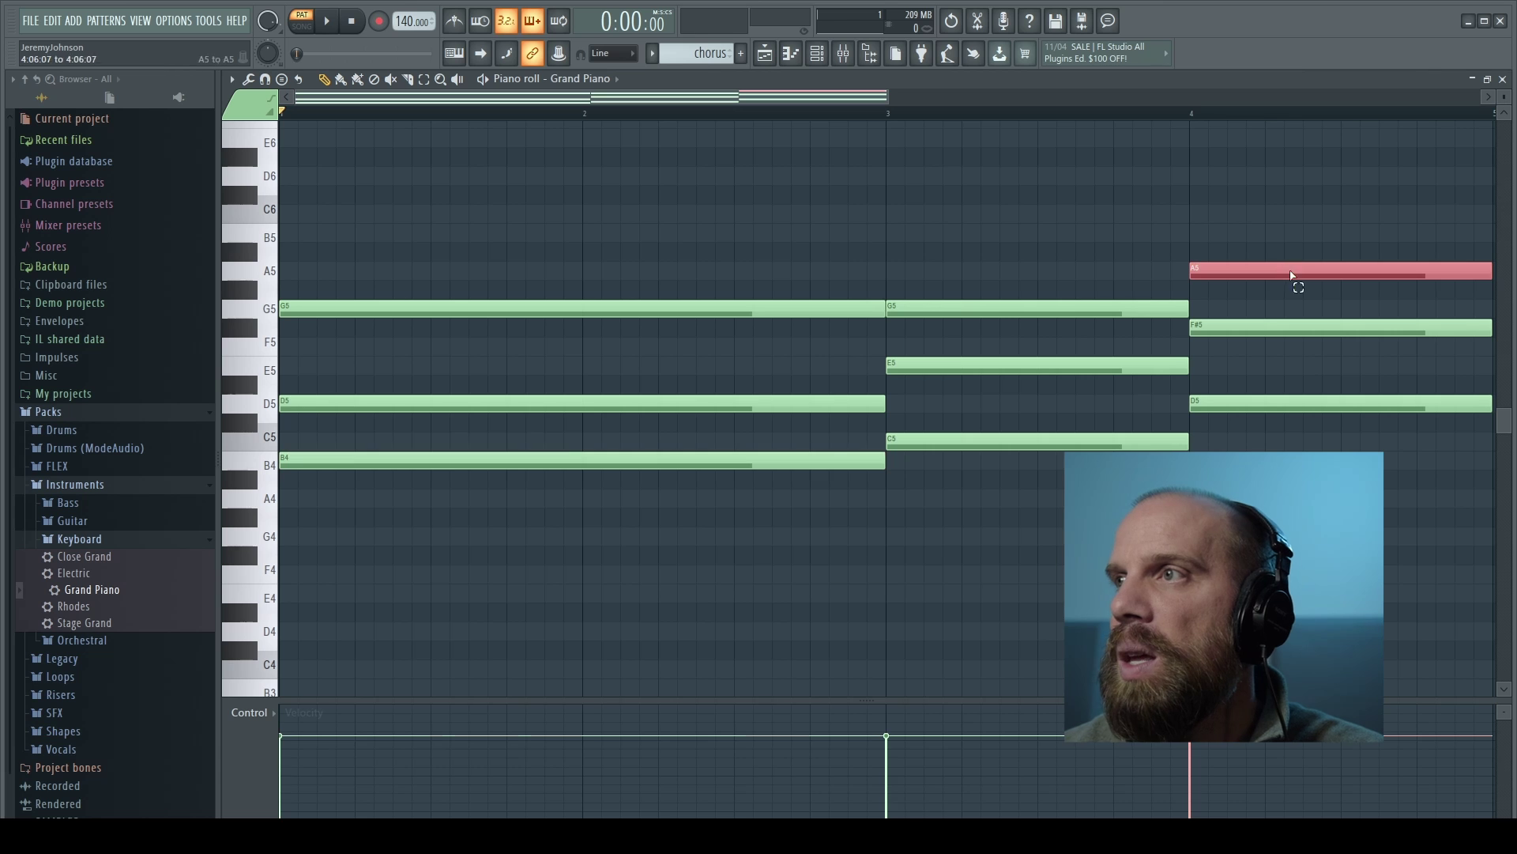
key(ctrl+Down)
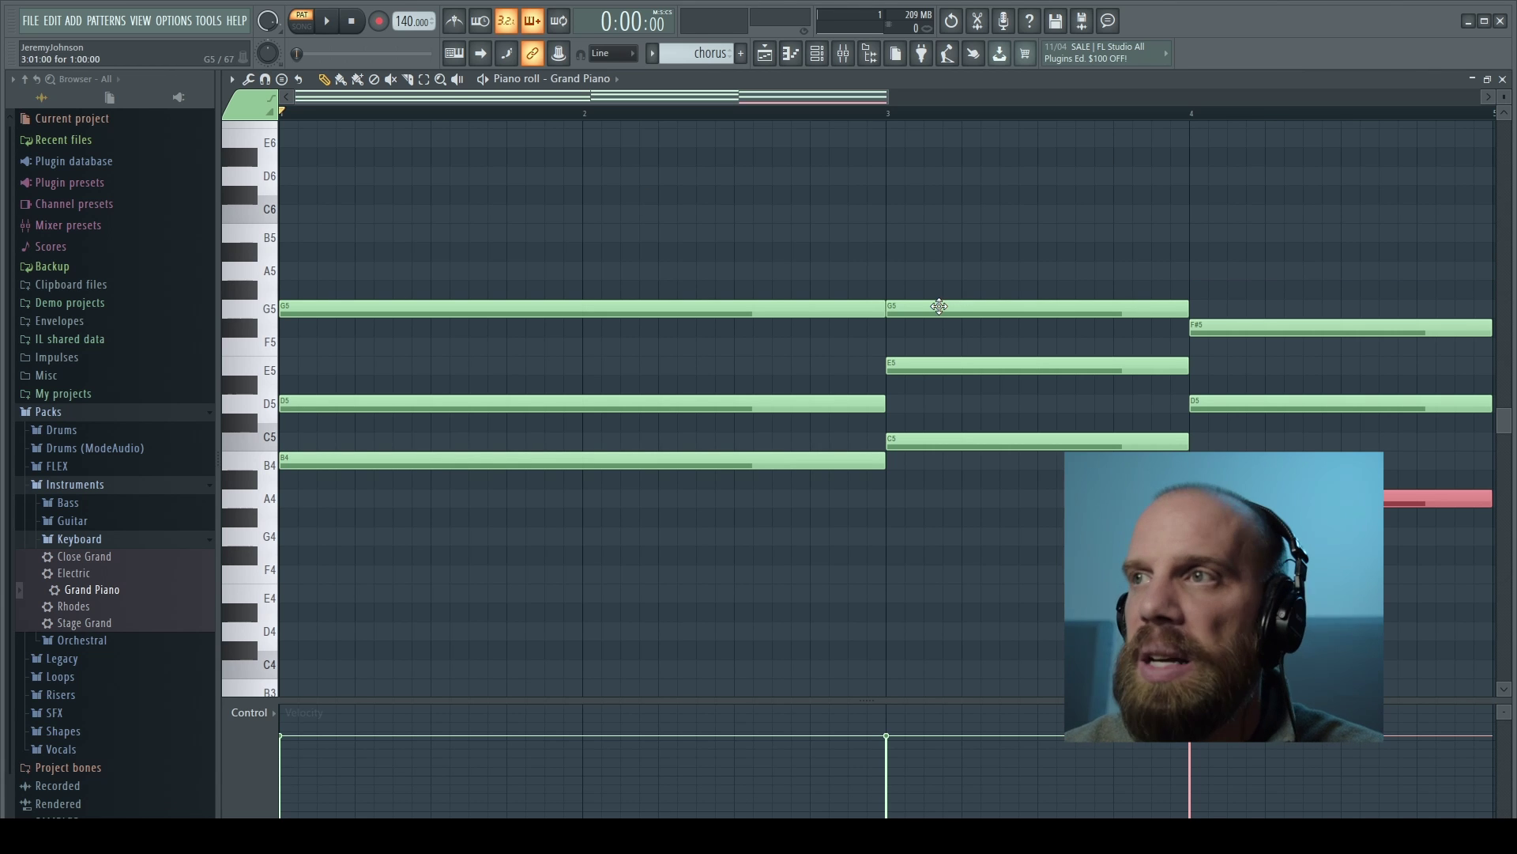
Play back the inverted chorus progression, and again with the metronome turned on.
key(space)
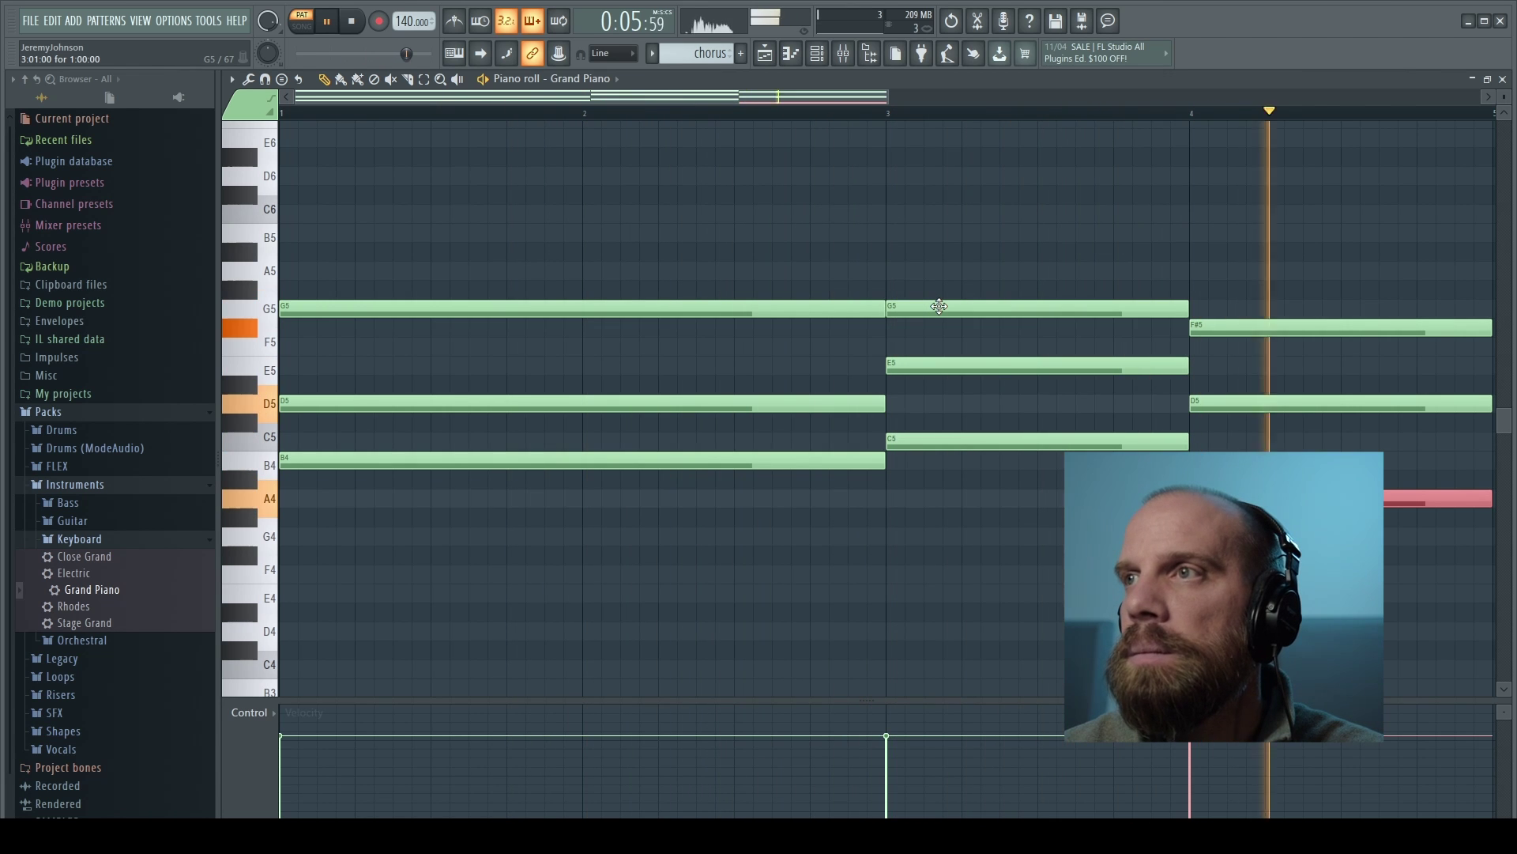
key(space)
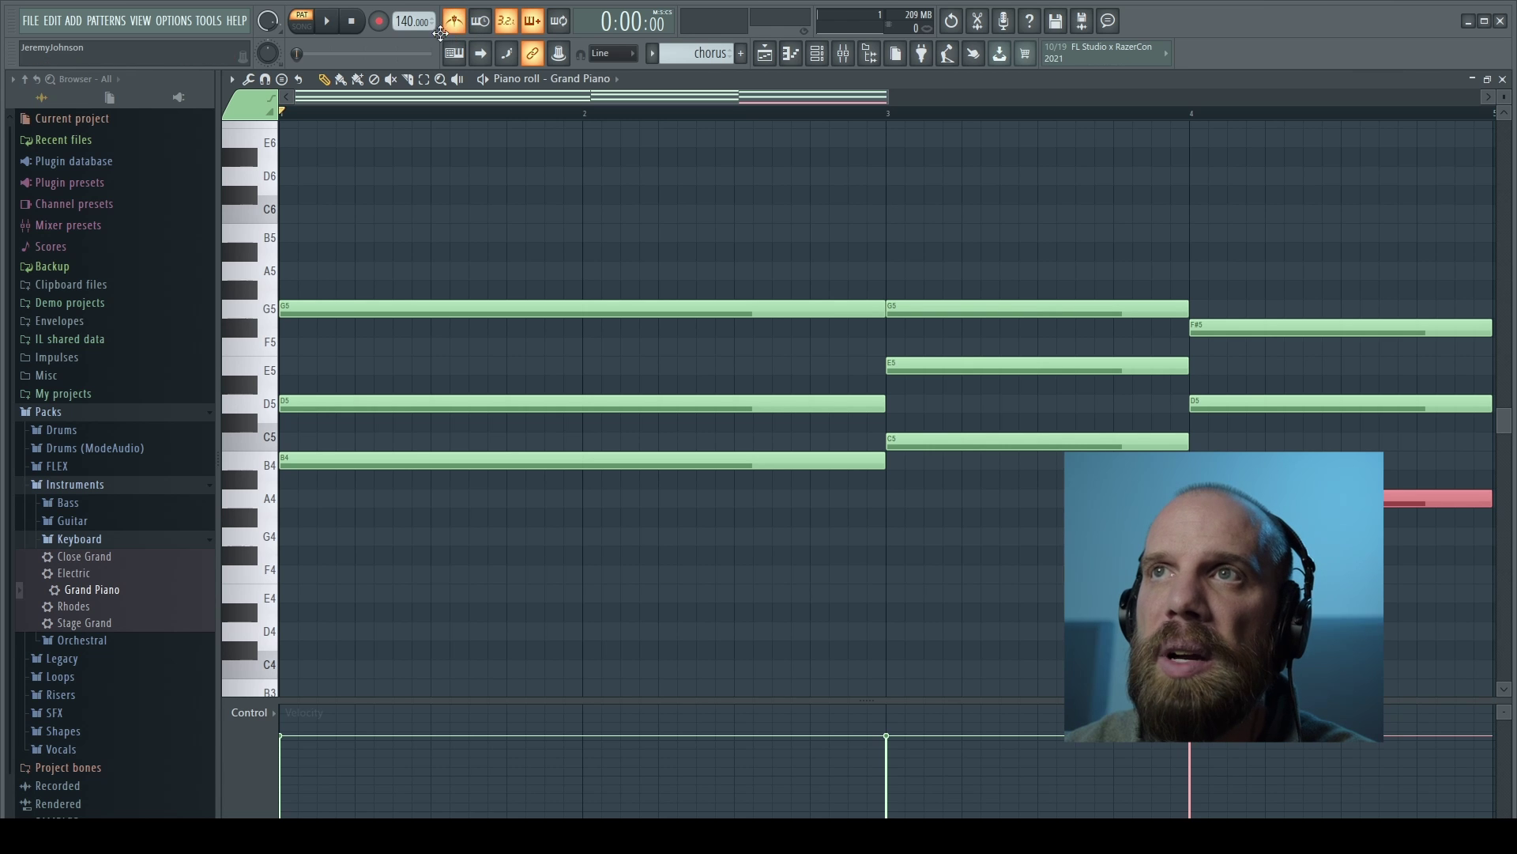
key(space)
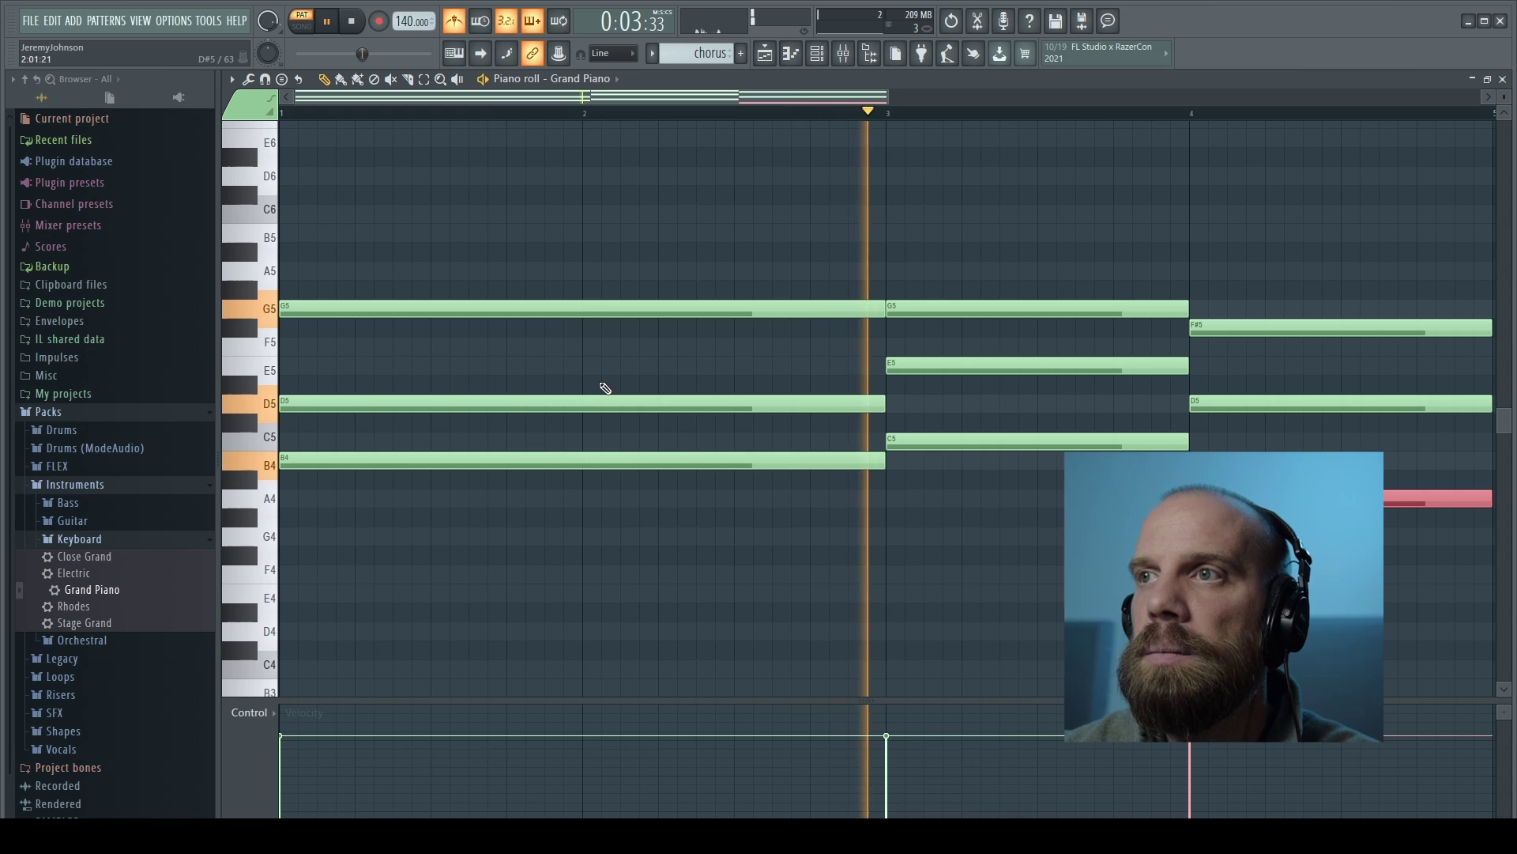
key(space)
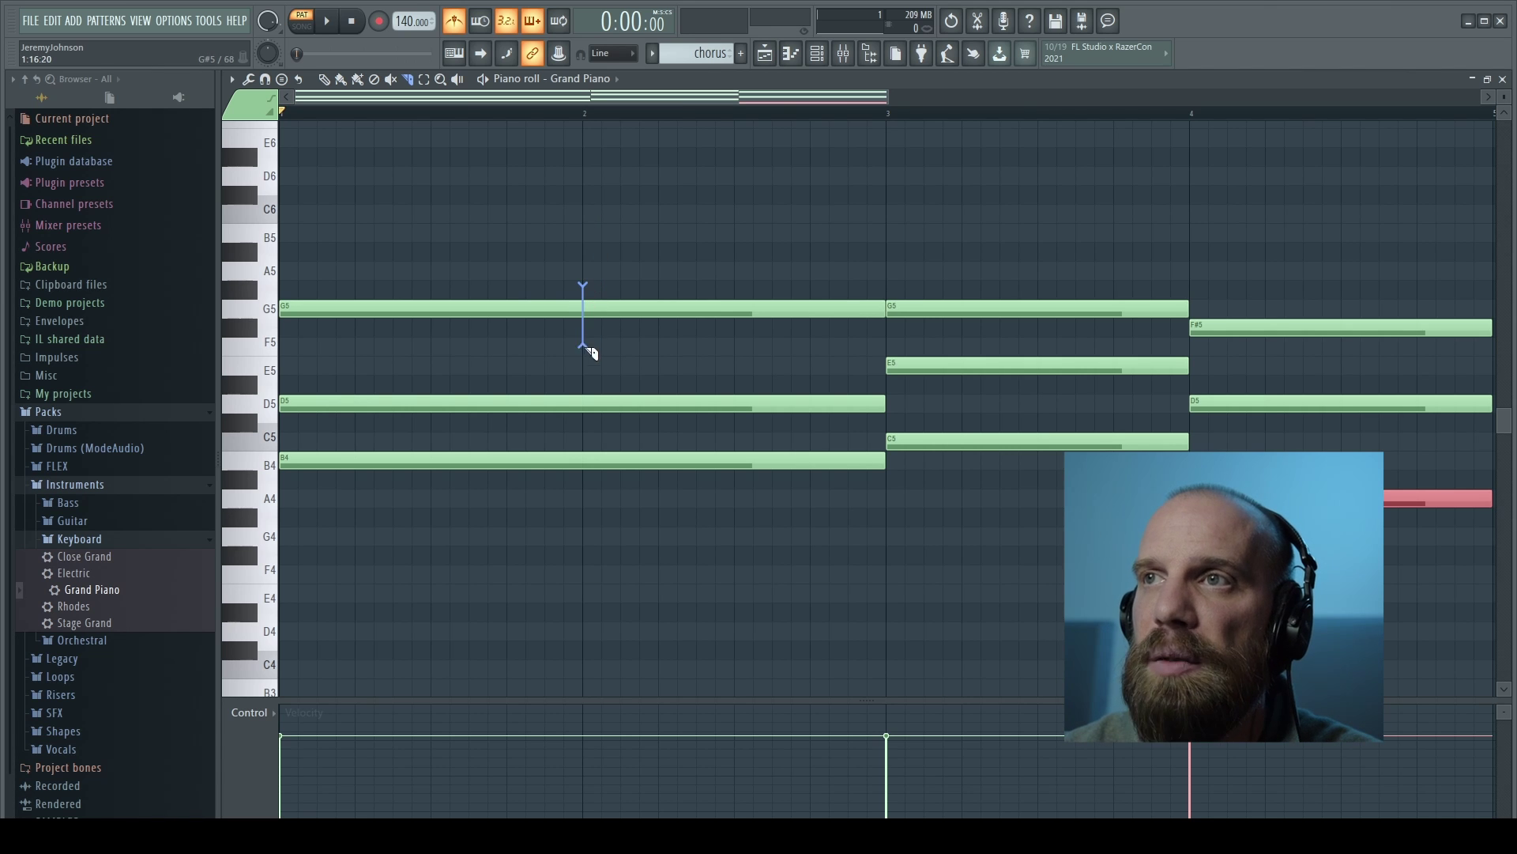
Slice the two-bar G chord at the start of bar 2 and again after the middle of bar 2, playing back each version.
drag(597, 492, 601, 491)
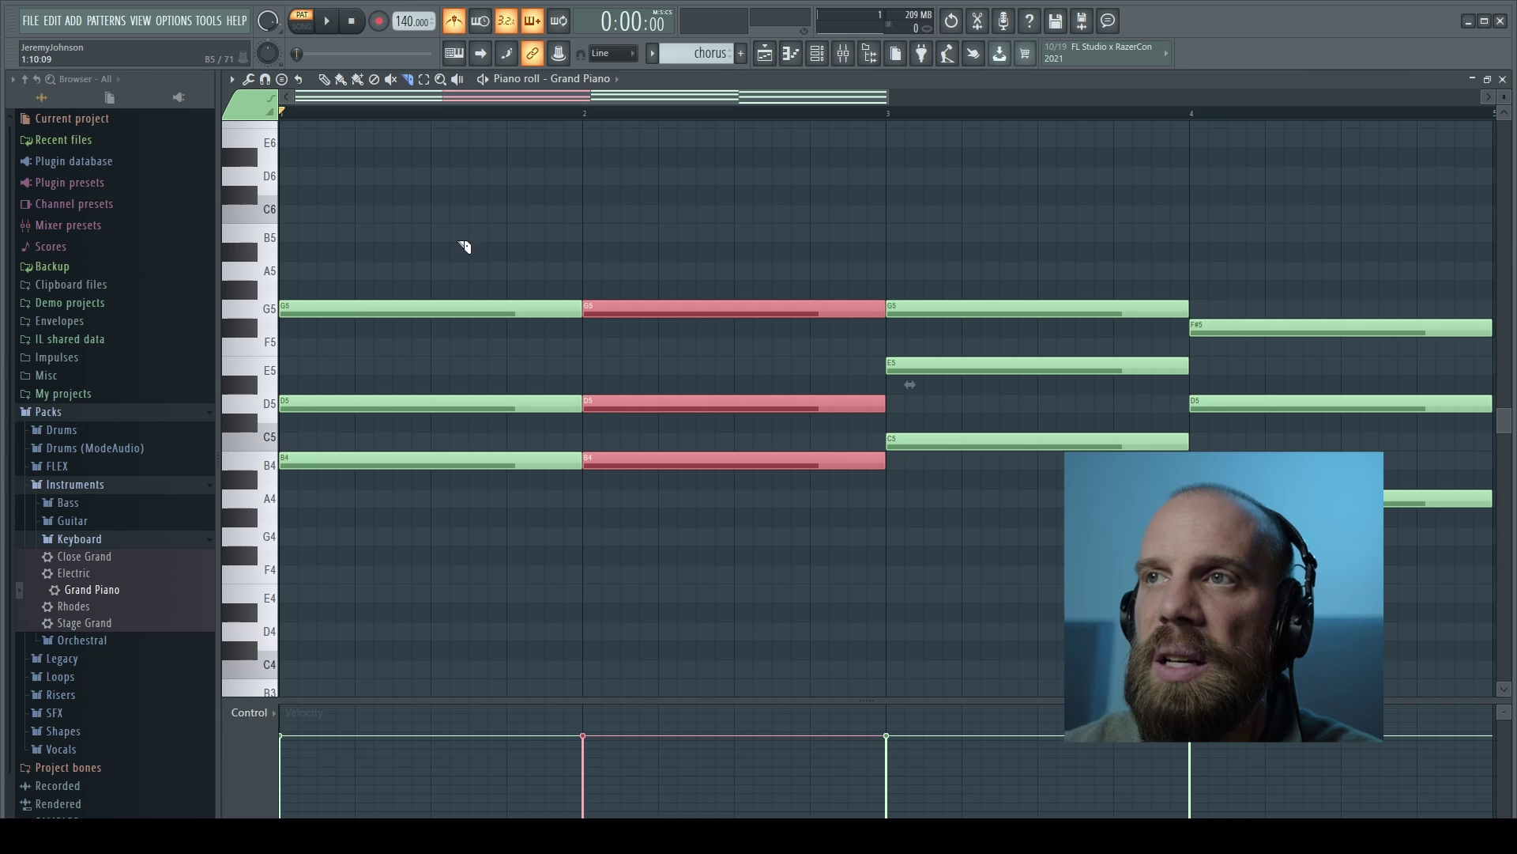
key(space)
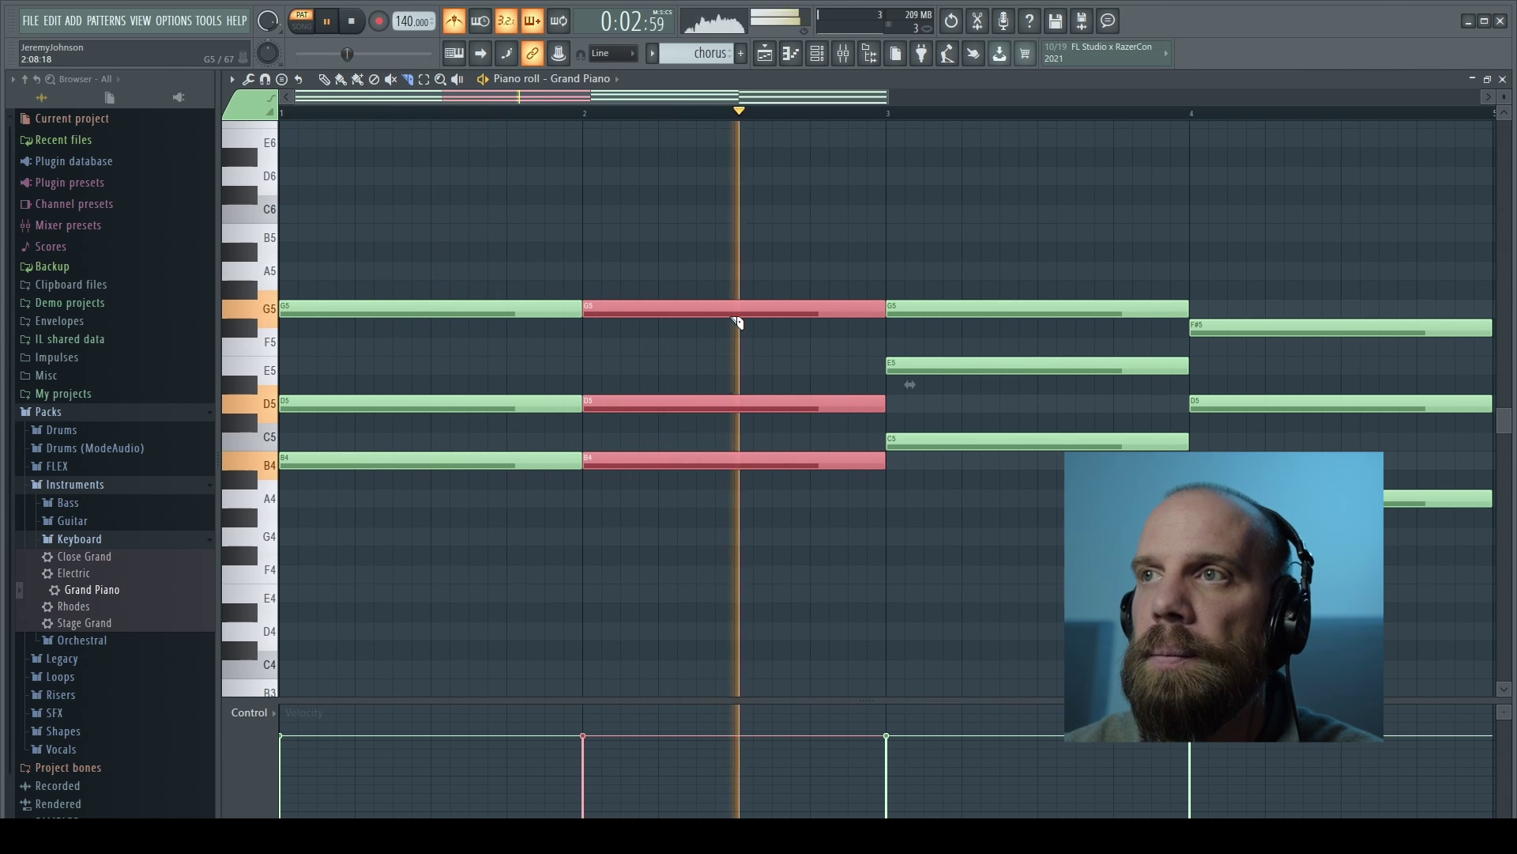
key(space)
drag(779, 296, 780, 506)
key(space)
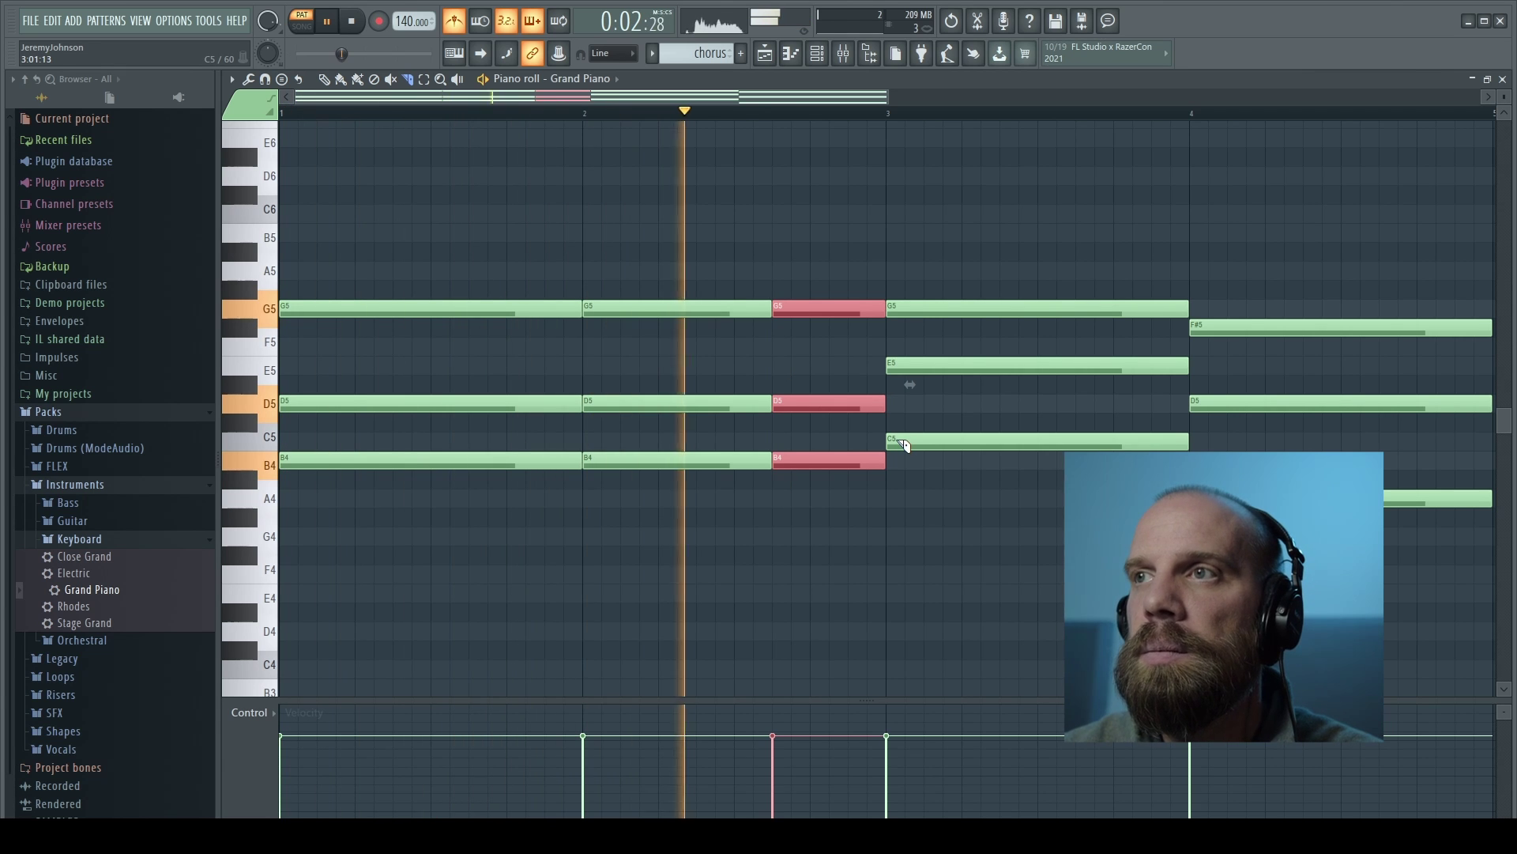
key(space)
Glue the sliced G chord pieces back together into three two-bar notes.
click(658, 260)
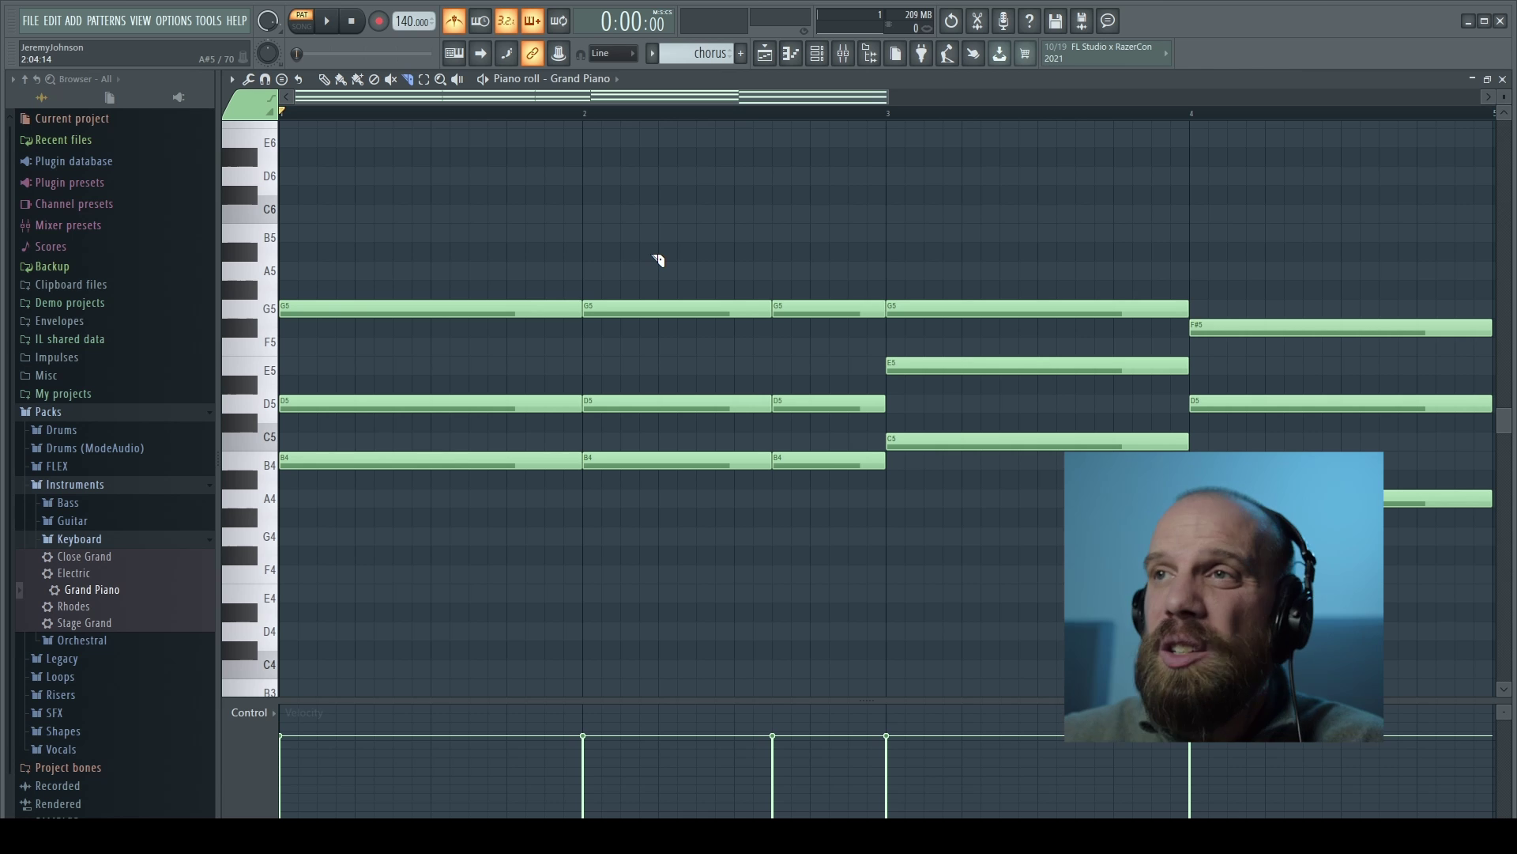
drag(645, 257, 828, 522)
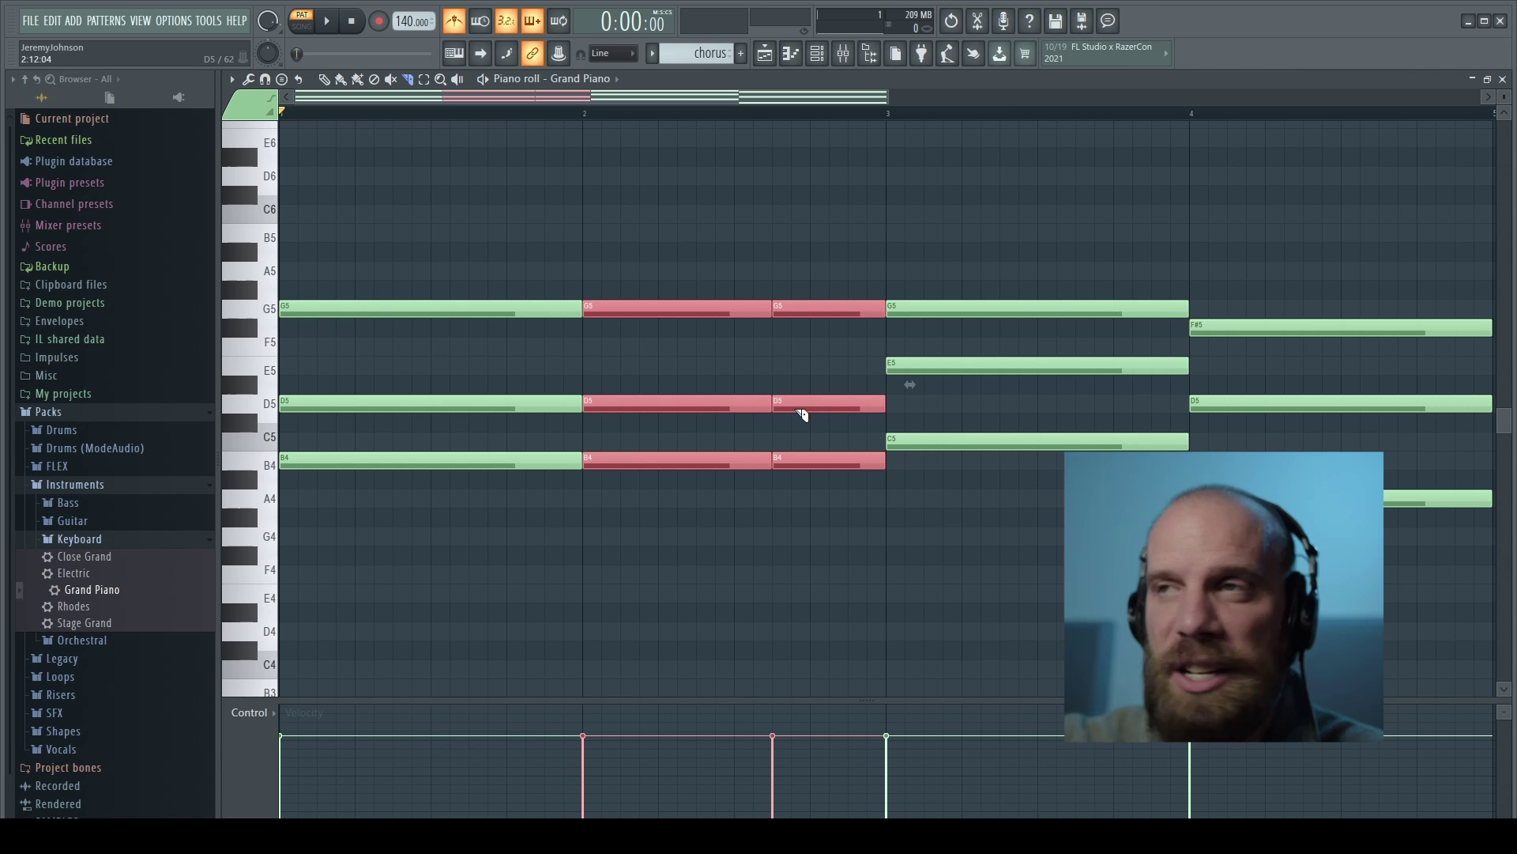
key(ctrl+g)
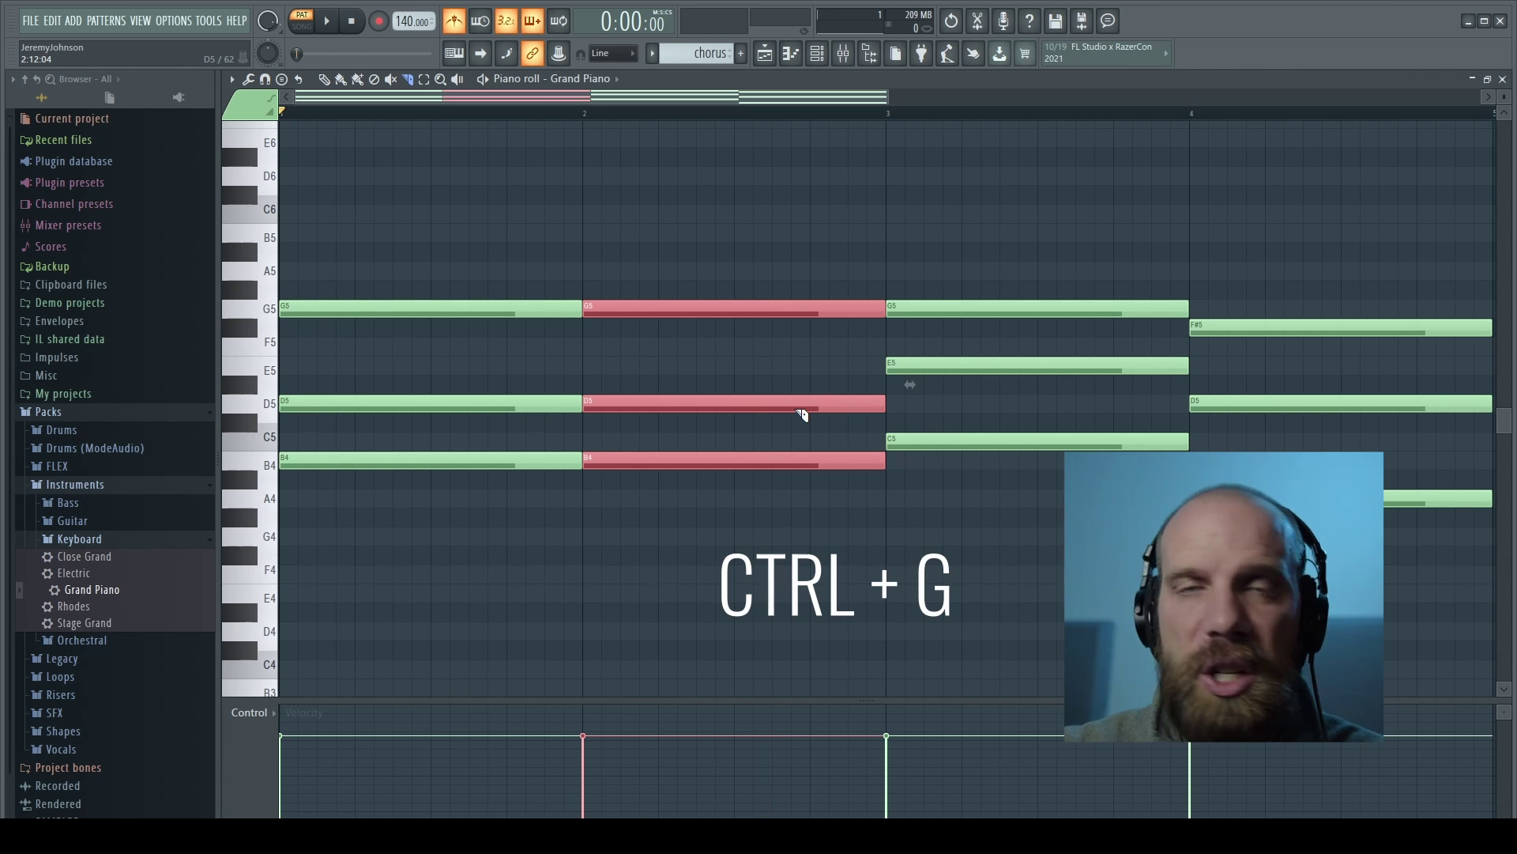
drag(375, 242, 716, 563)
key(ctrl+g)
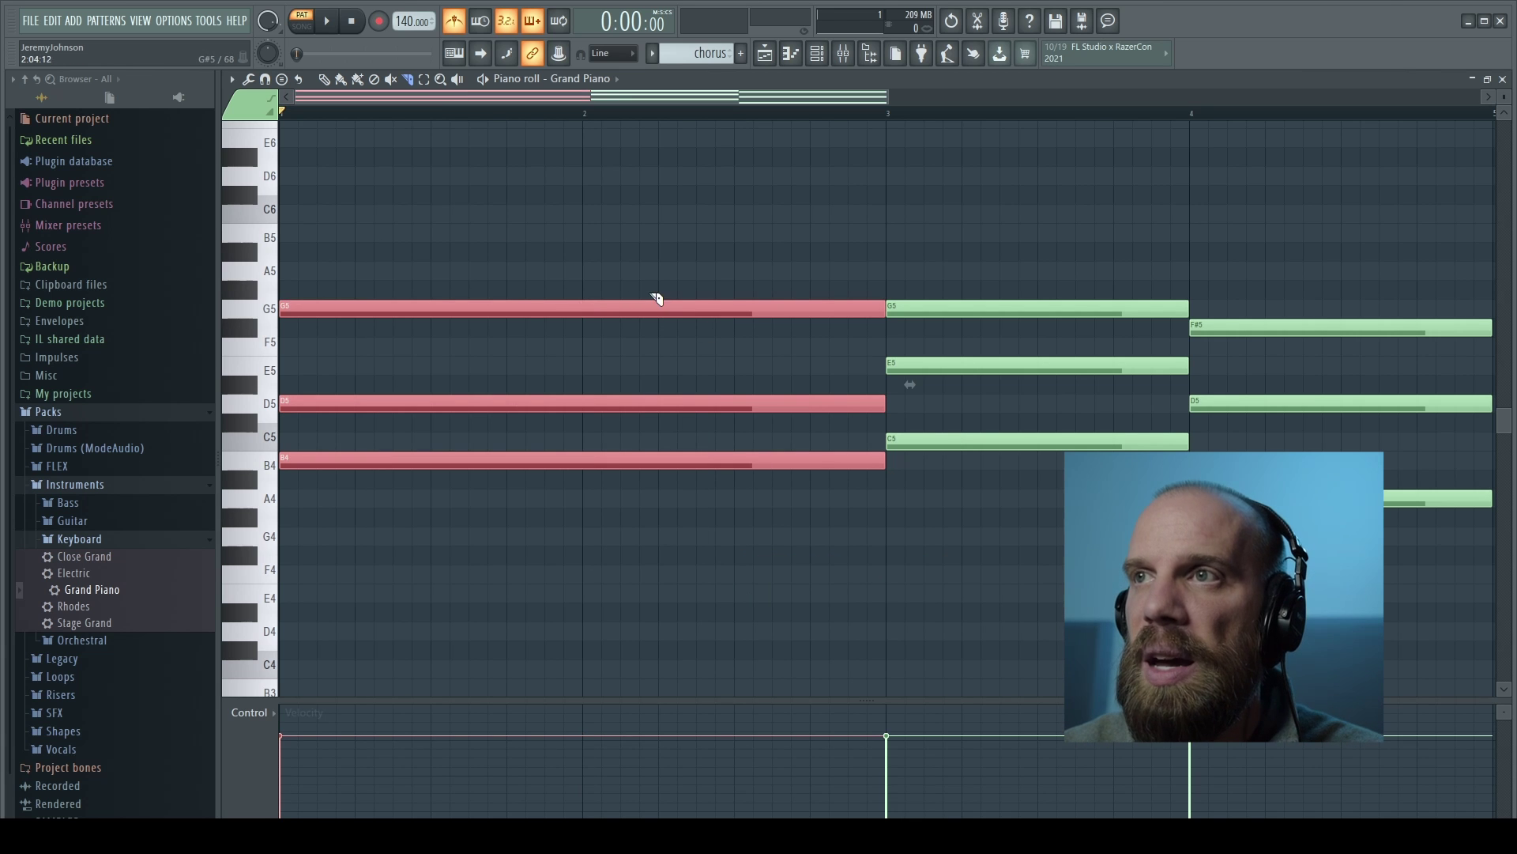
Slice all three G chord notes at beat 2 of bar 2 and midway through beat 3, and start playback.
drag(660, 288, 670, 381)
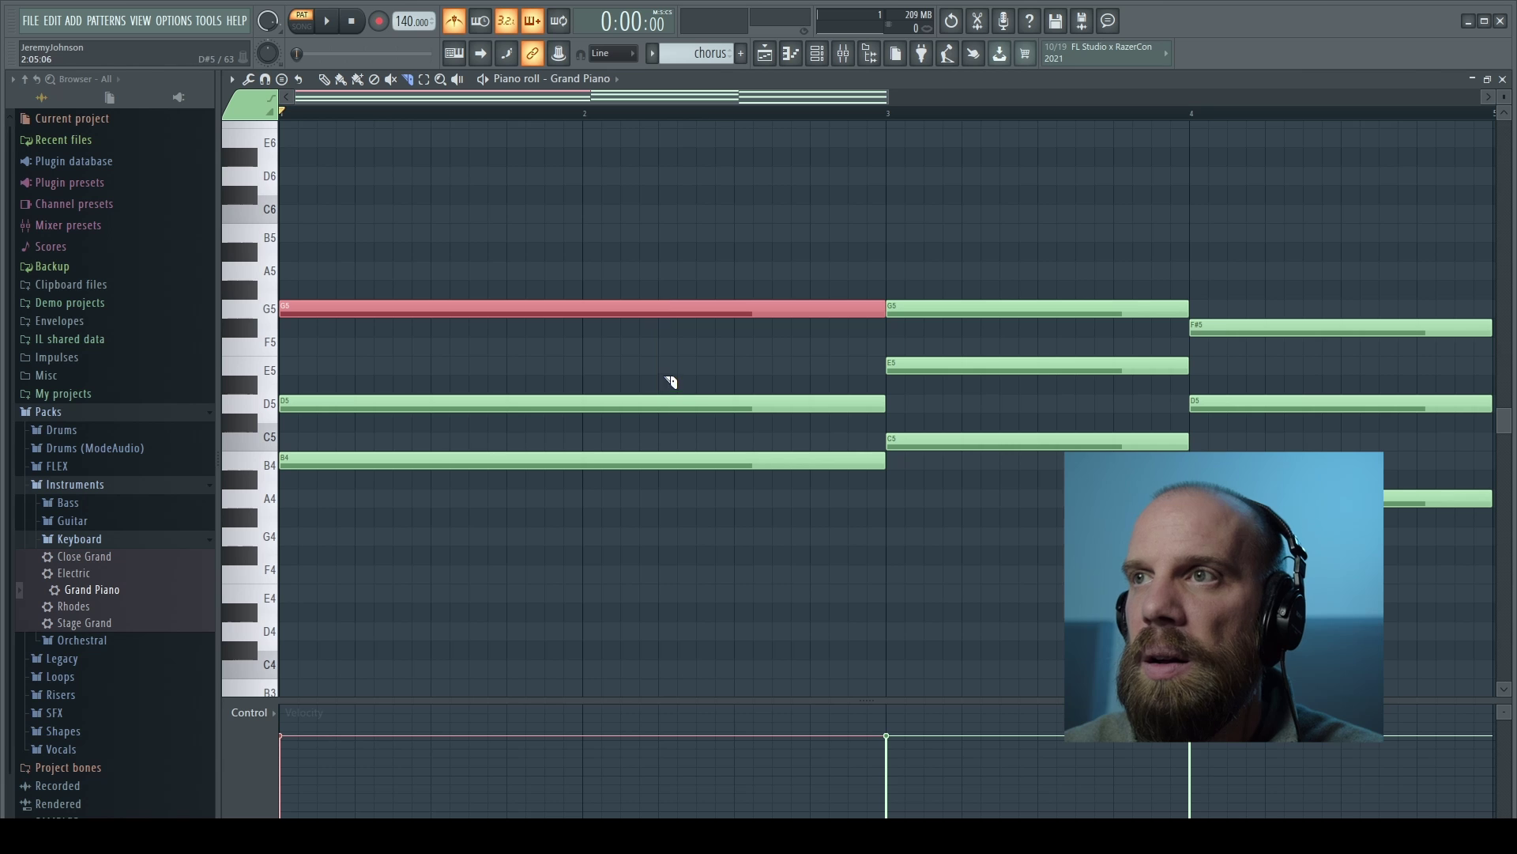
drag(660, 281, 672, 511)
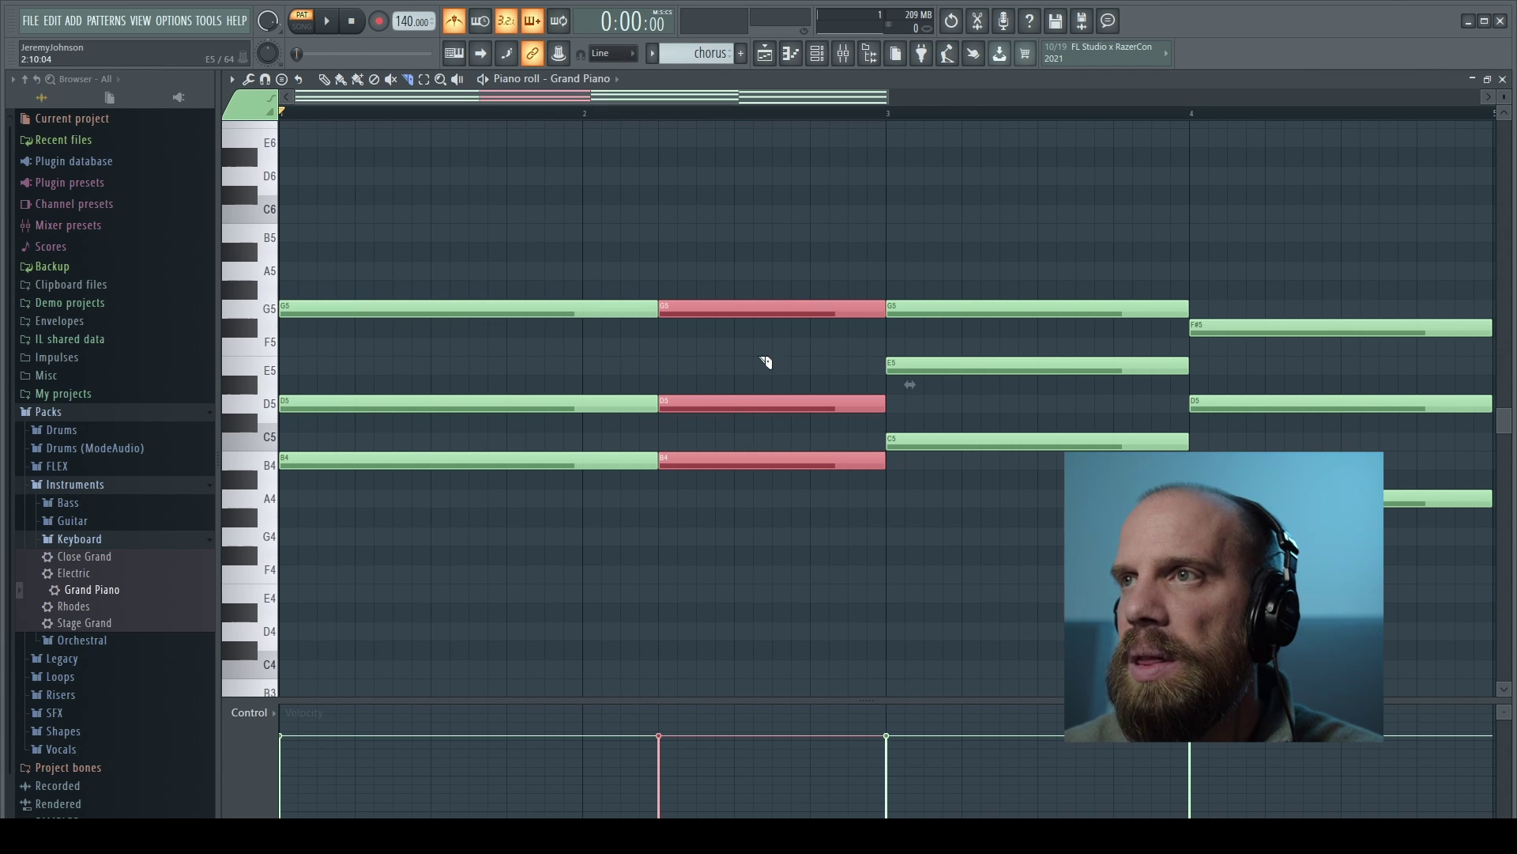
drag(774, 278, 779, 510)
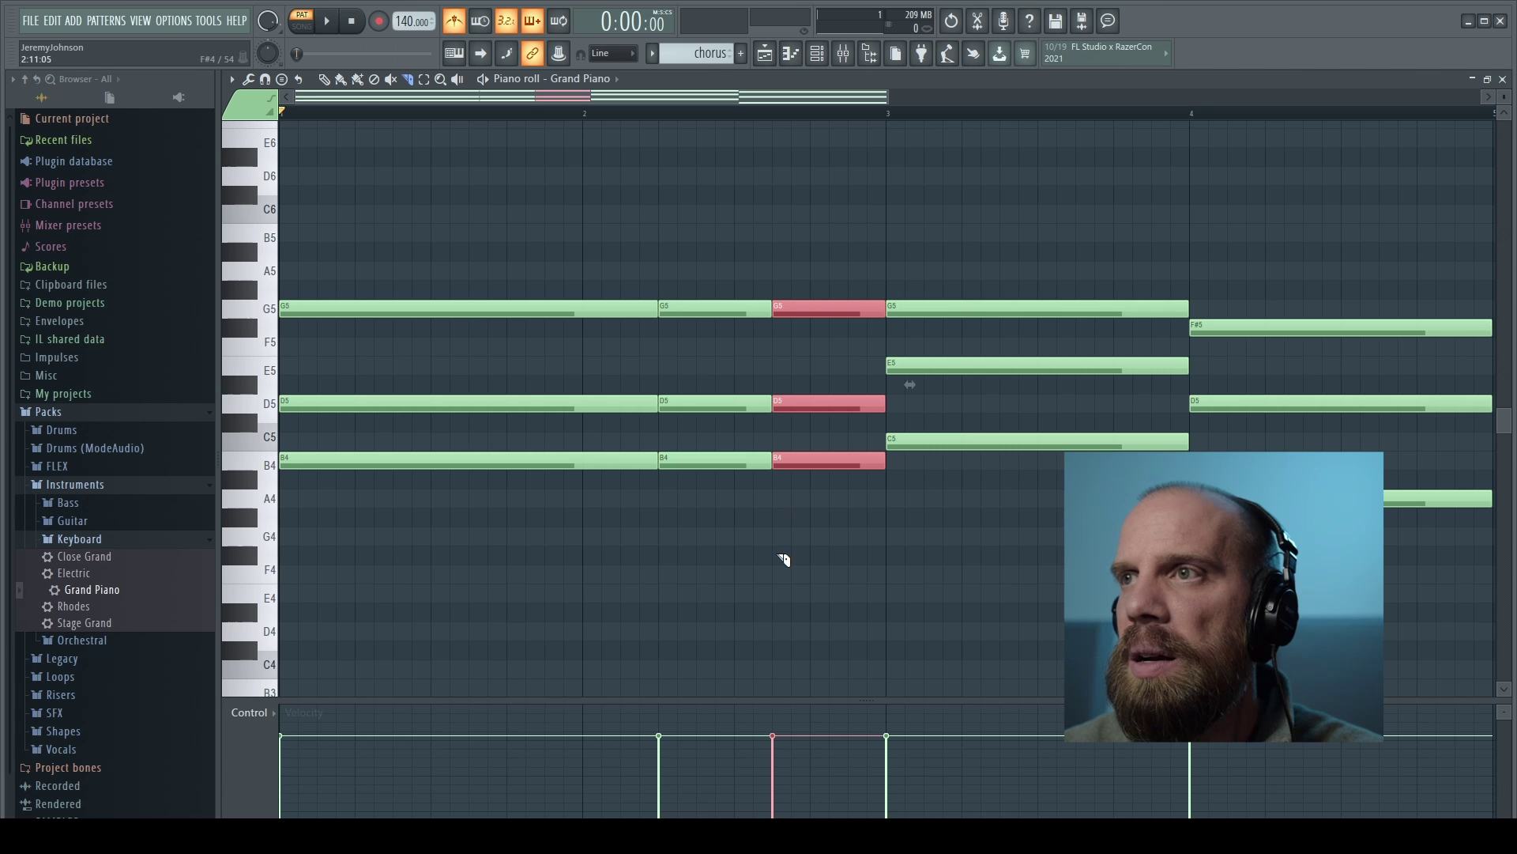
key(space)
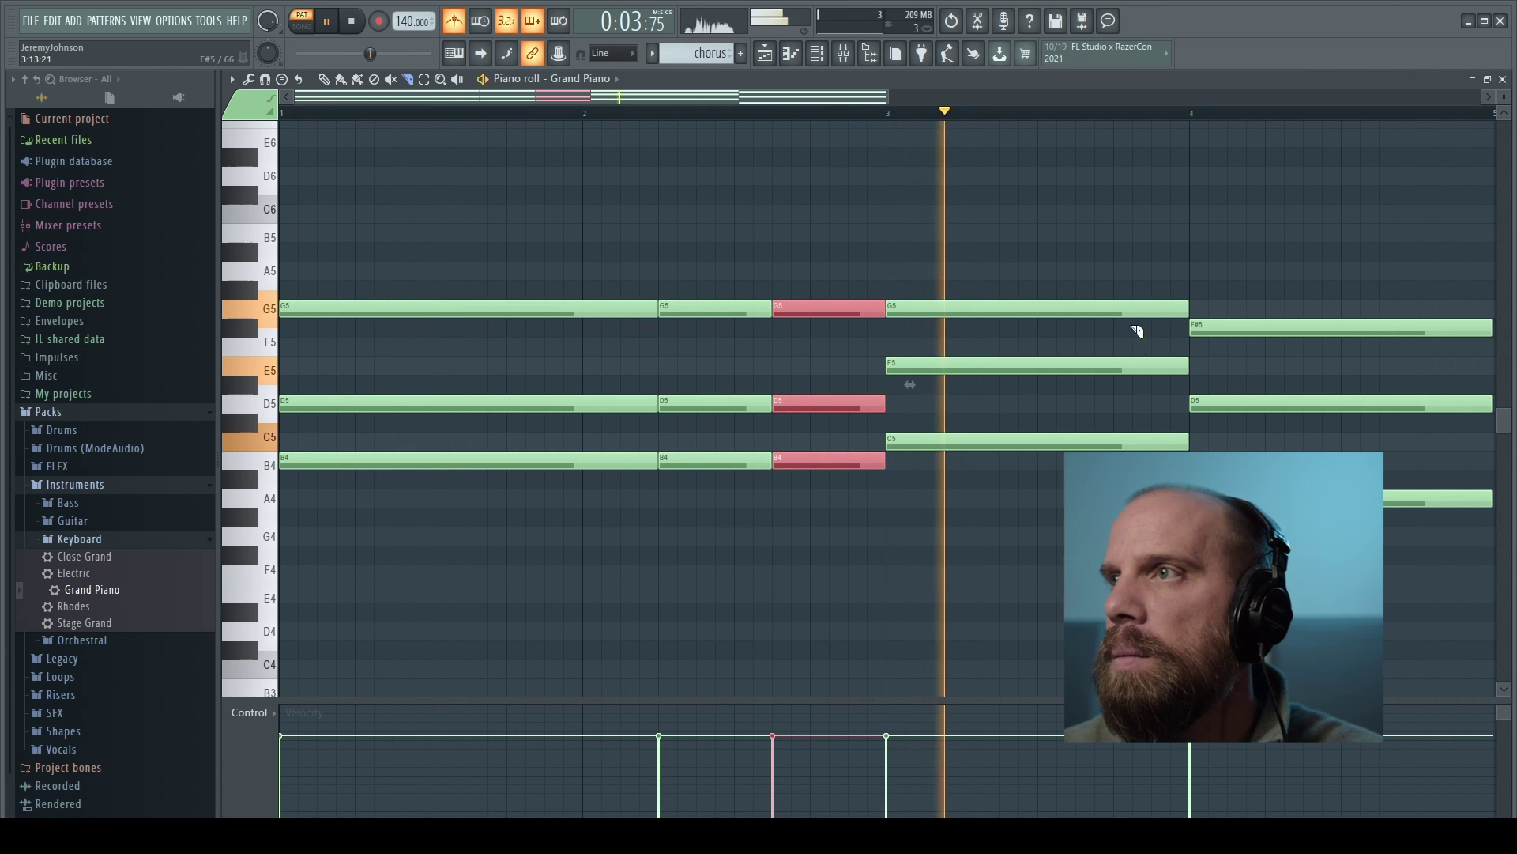
drag(1118, 278, 1130, 455)
key(space)
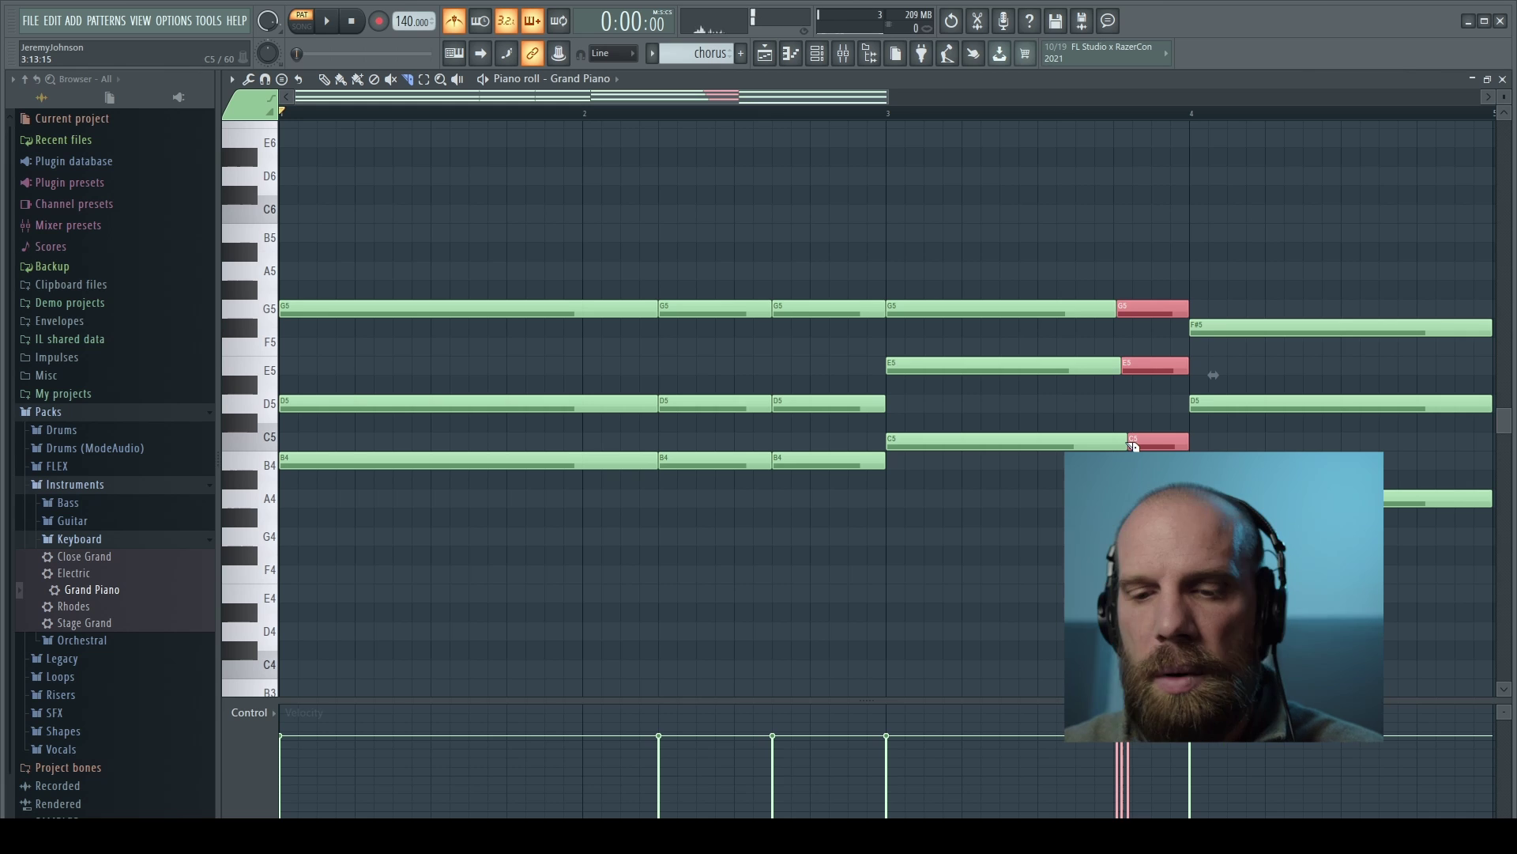
key(ctrl+z)
Slice the C chord at beat 4 of bar 3 and the D chord at beat 4 of bar 4, and play back the rhythm.
drag(1117, 304, 1114, 450)
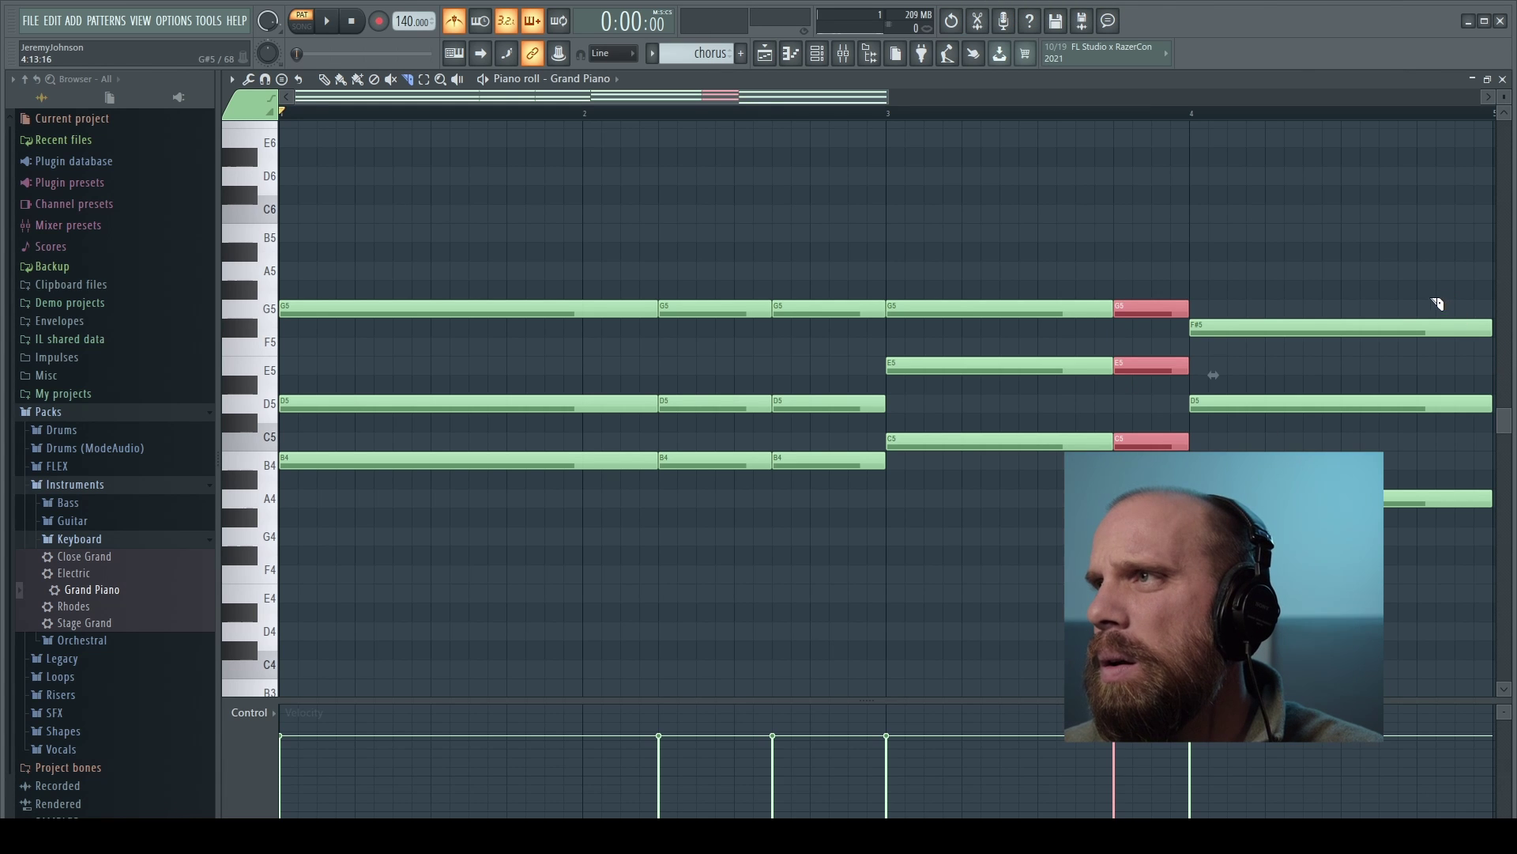
drag(1427, 368, 1424, 528)
key(space)
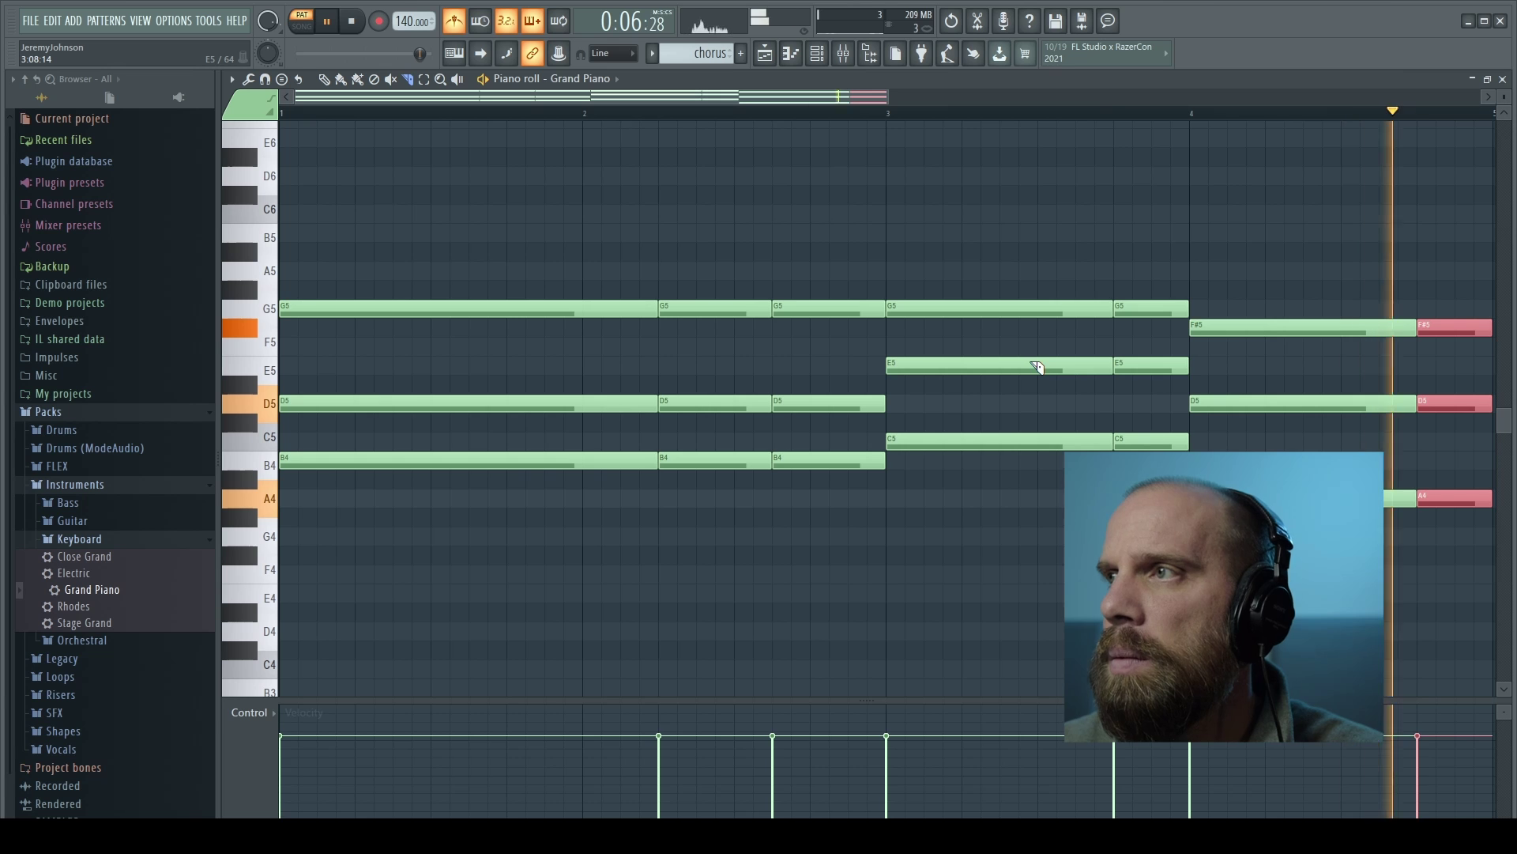
key(space)
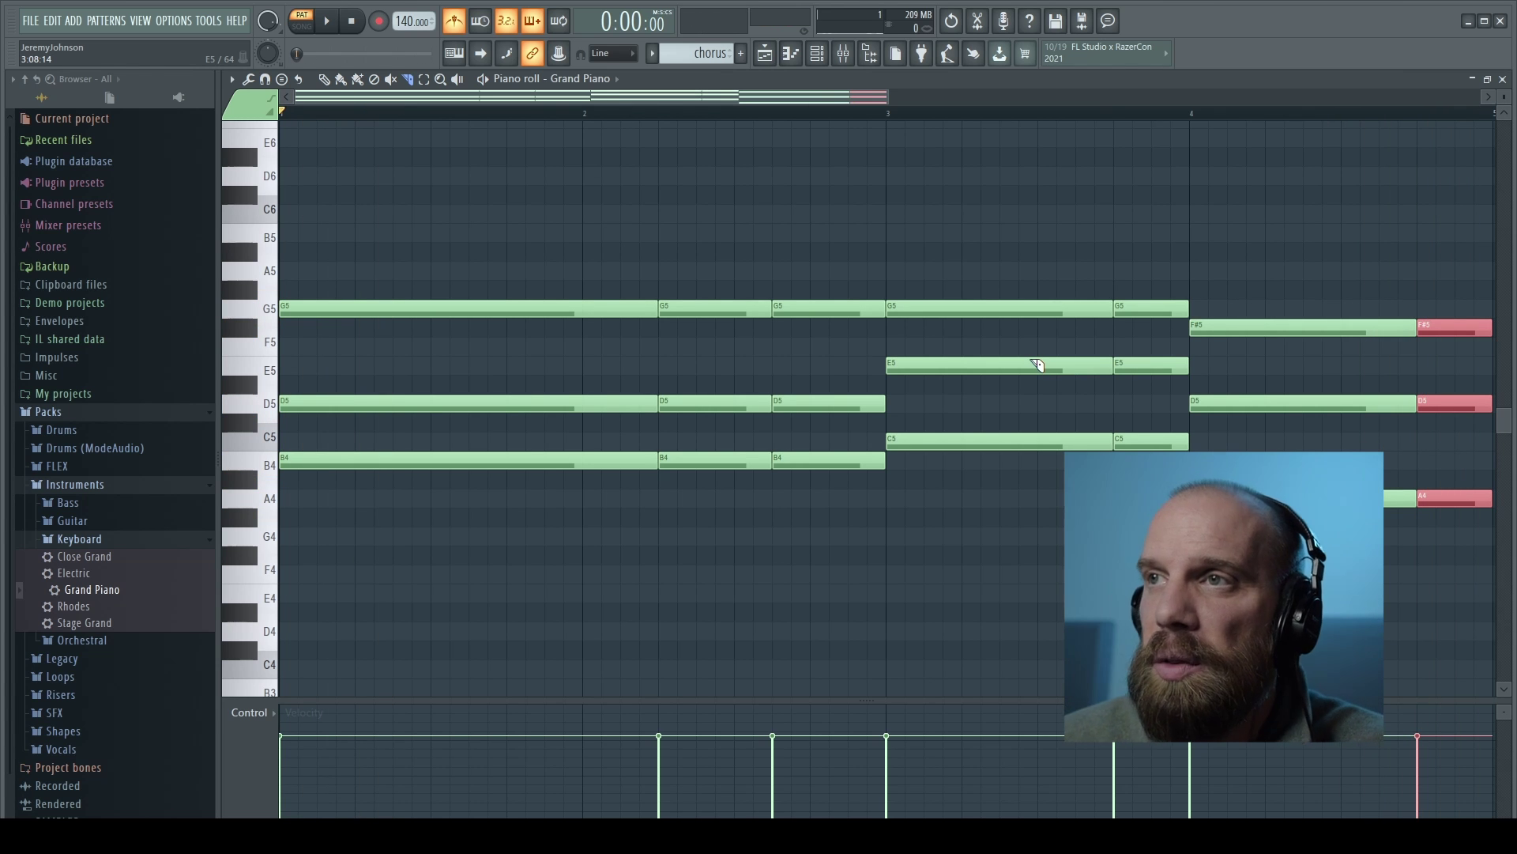
Close the piano roll and view the Grand Piano channel's instrument window, closing it again.
click(1505, 85)
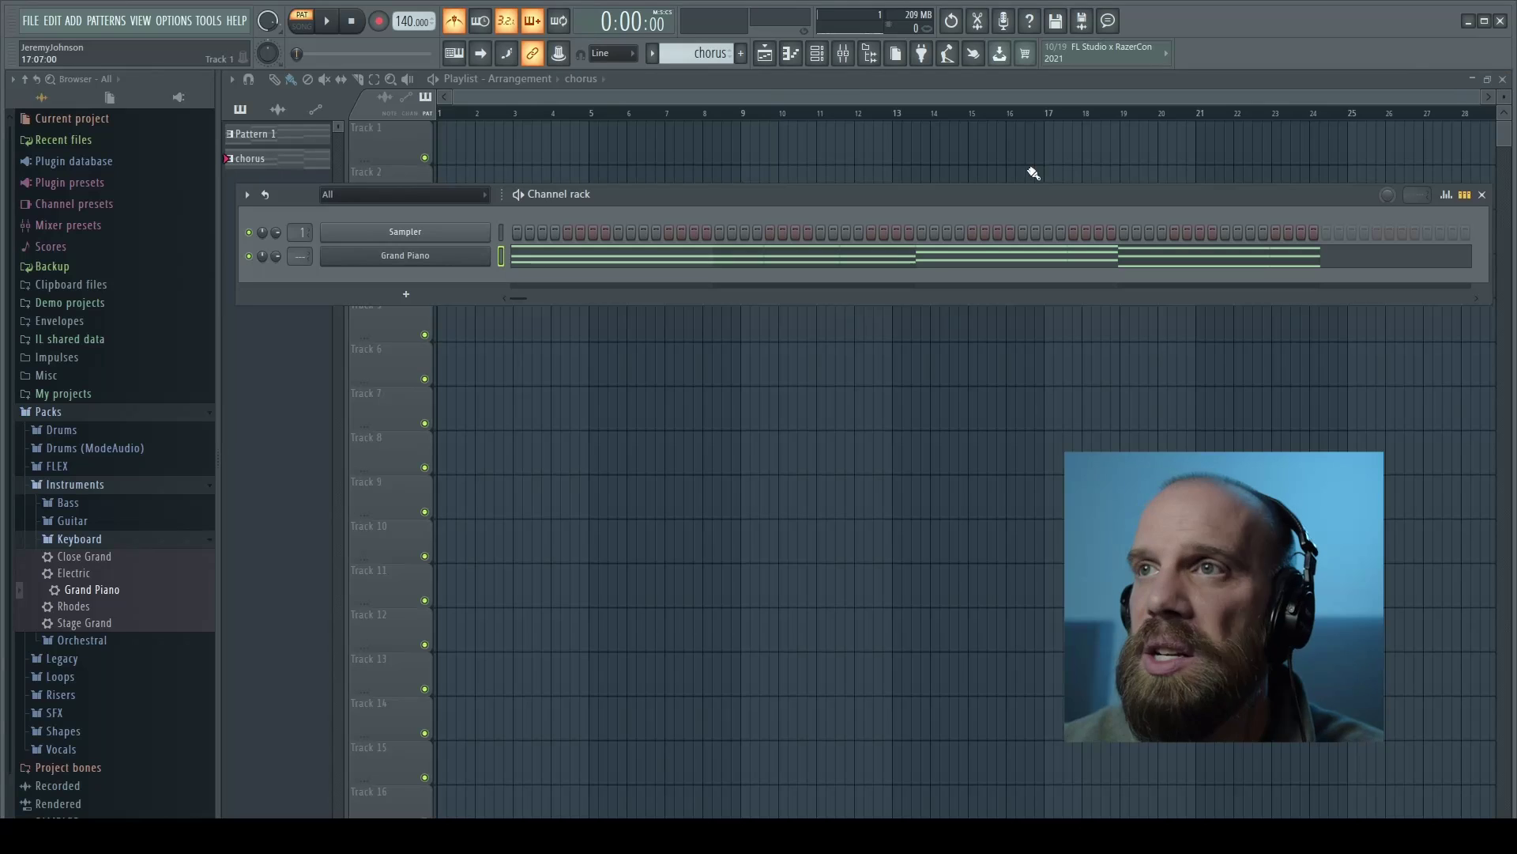
click(440, 257)
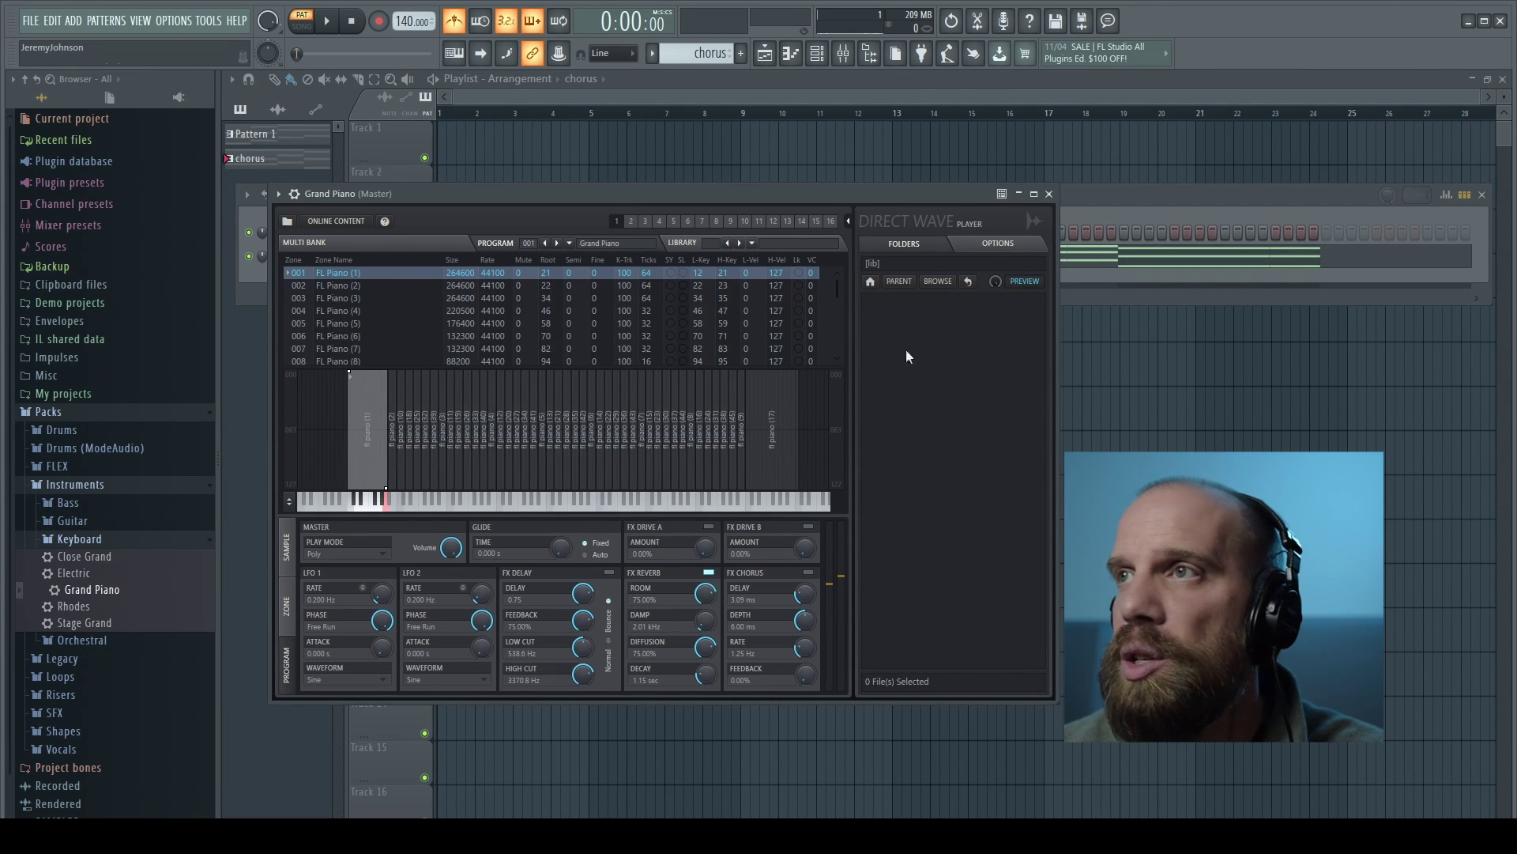
click(1049, 194)
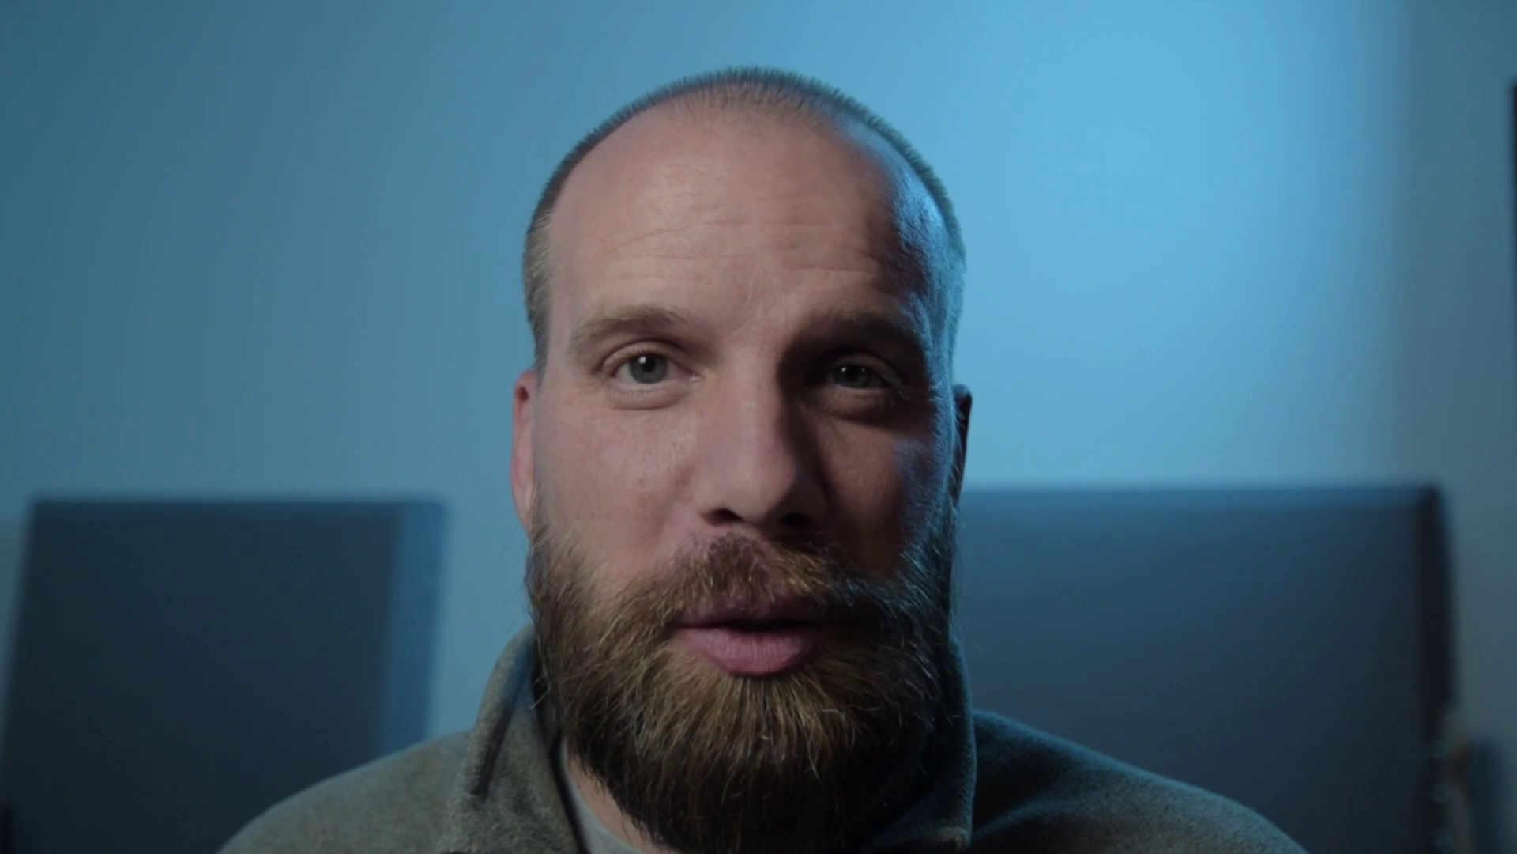